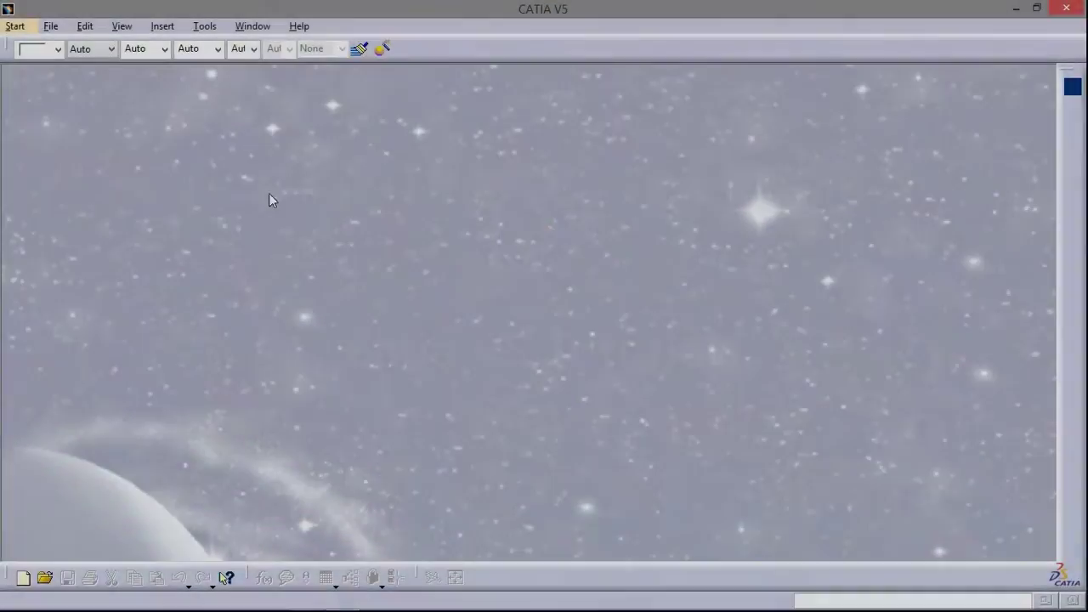
Create a new Part document with default settings and enter Generative Shape Design
click(50, 25)
click(70, 41)
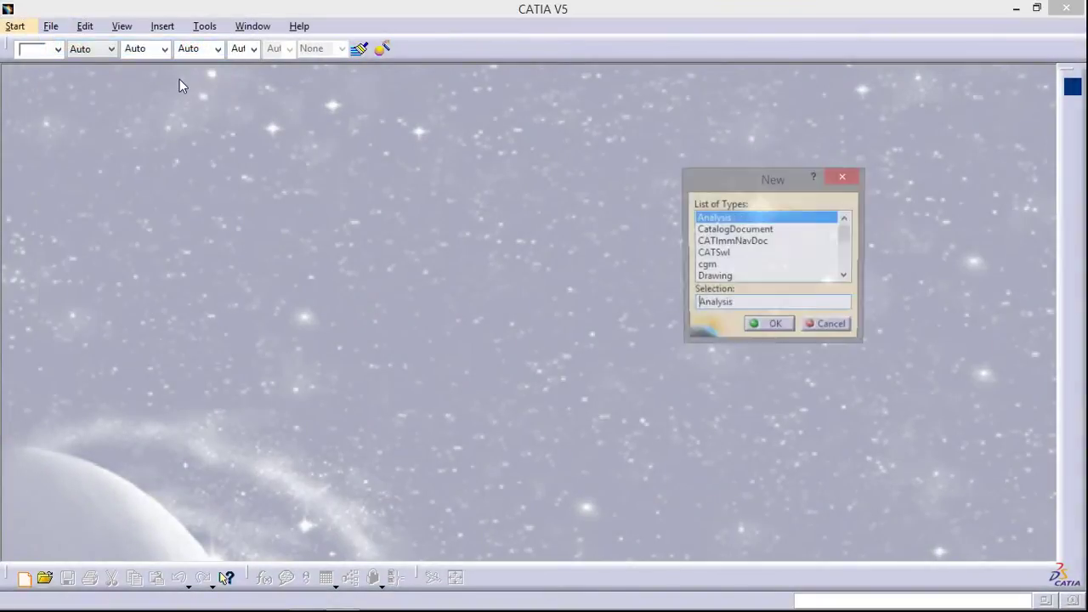
text(p)
click(781, 329)
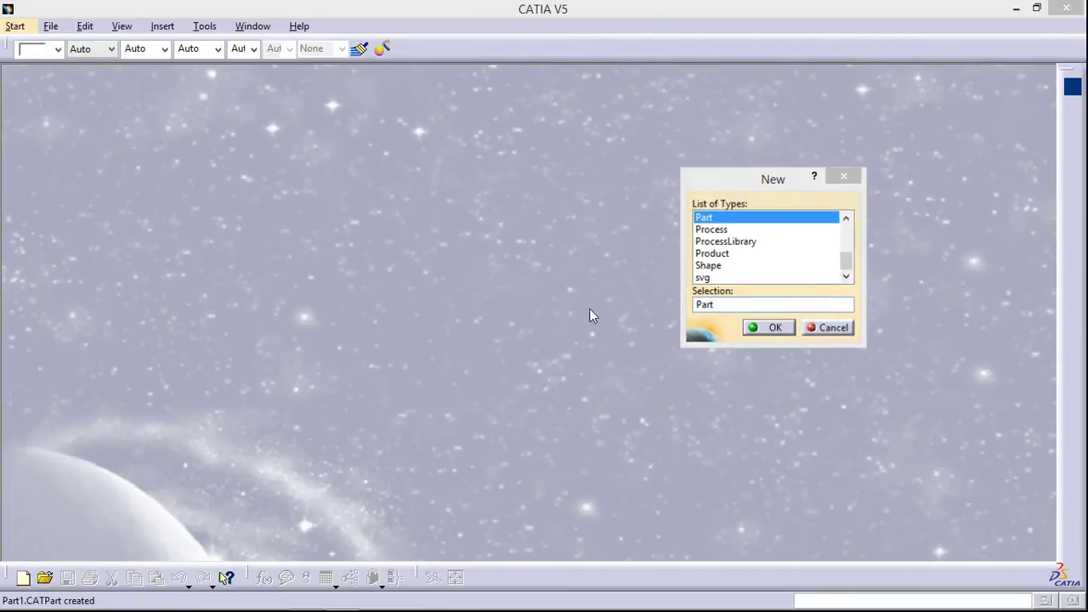
key(Return)
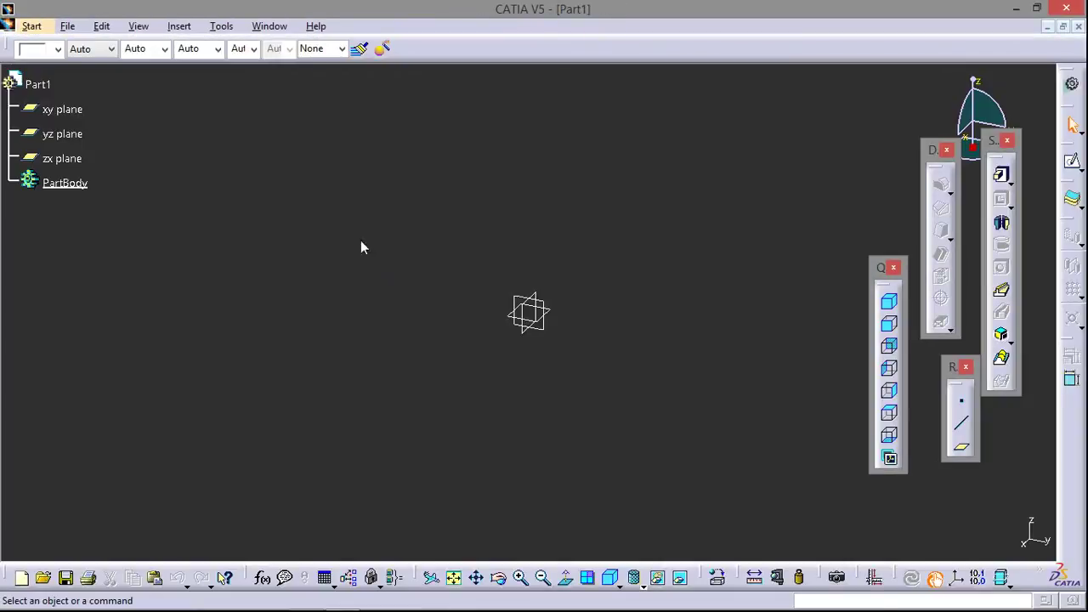
click(31, 26)
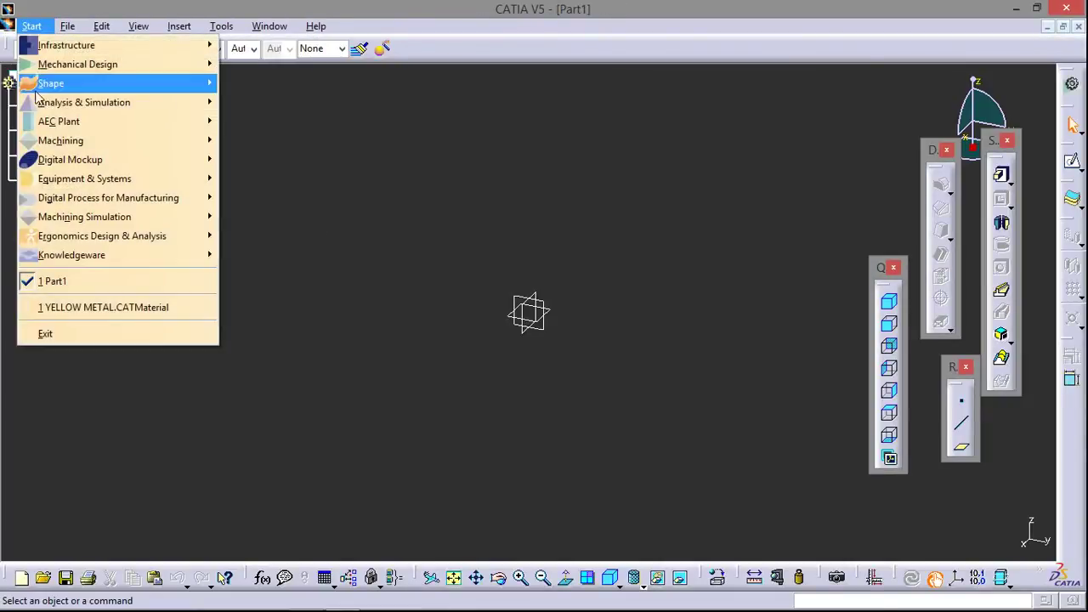
mouse_move(51, 84)
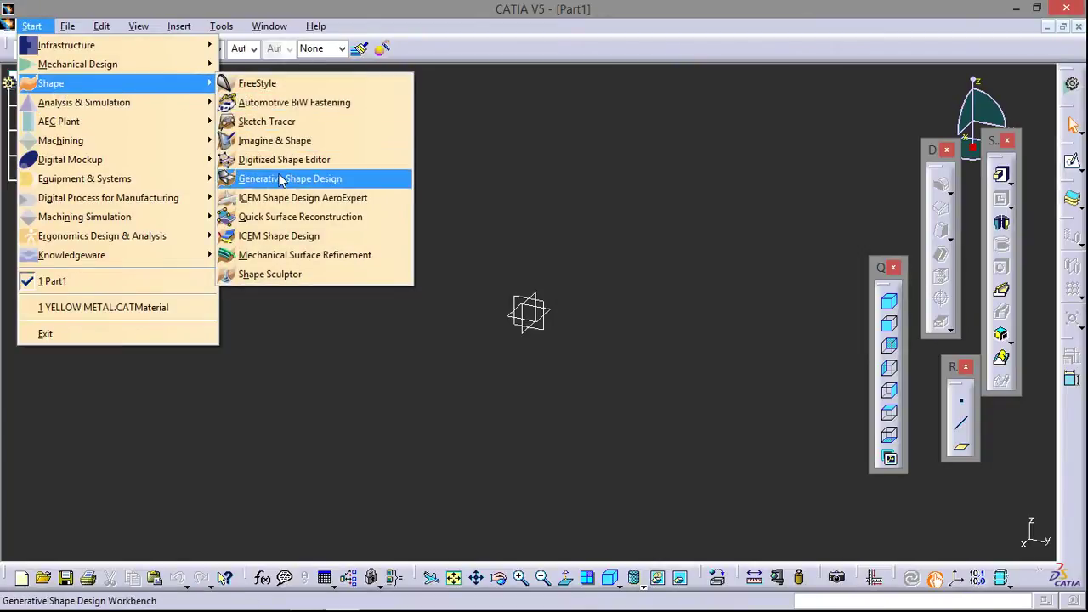
click(280, 179)
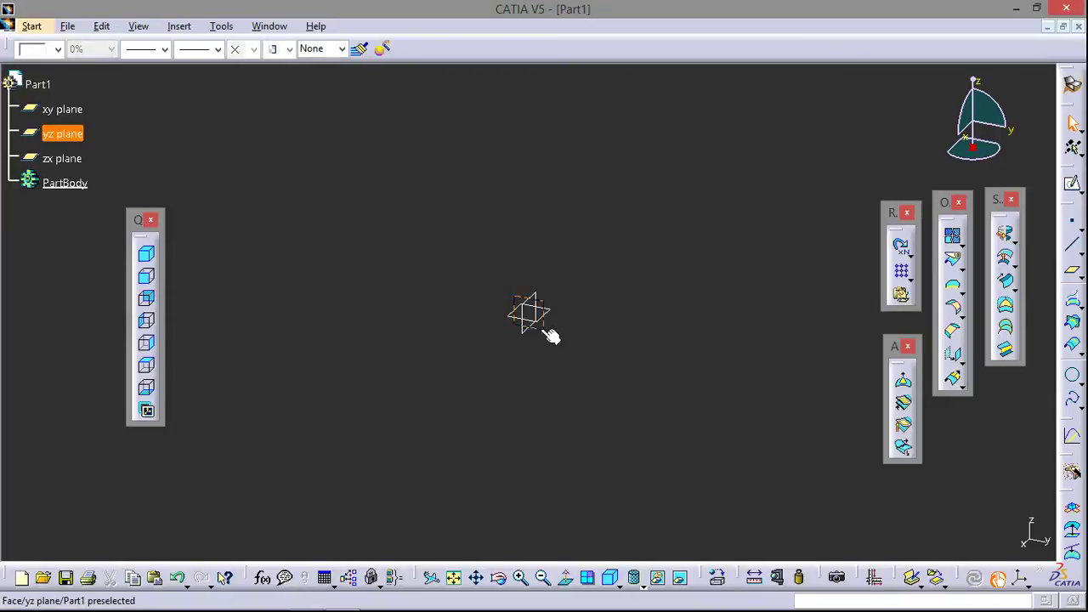
On the yz plane, draw the horizontal bottom line from the origin and a left-bulging three-point arc
click(1073, 183)
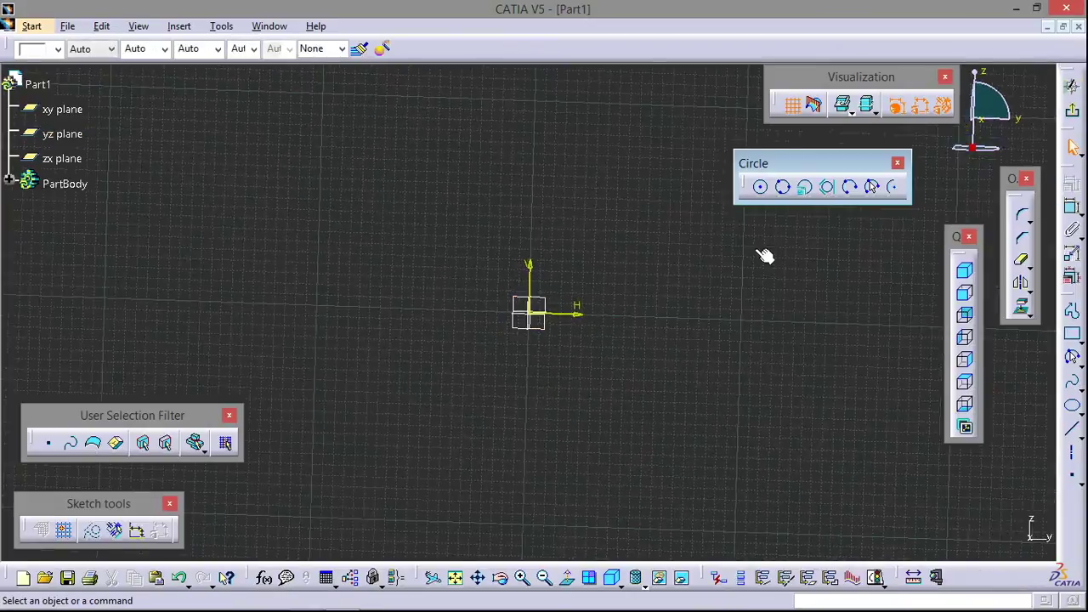
click(1071, 428)
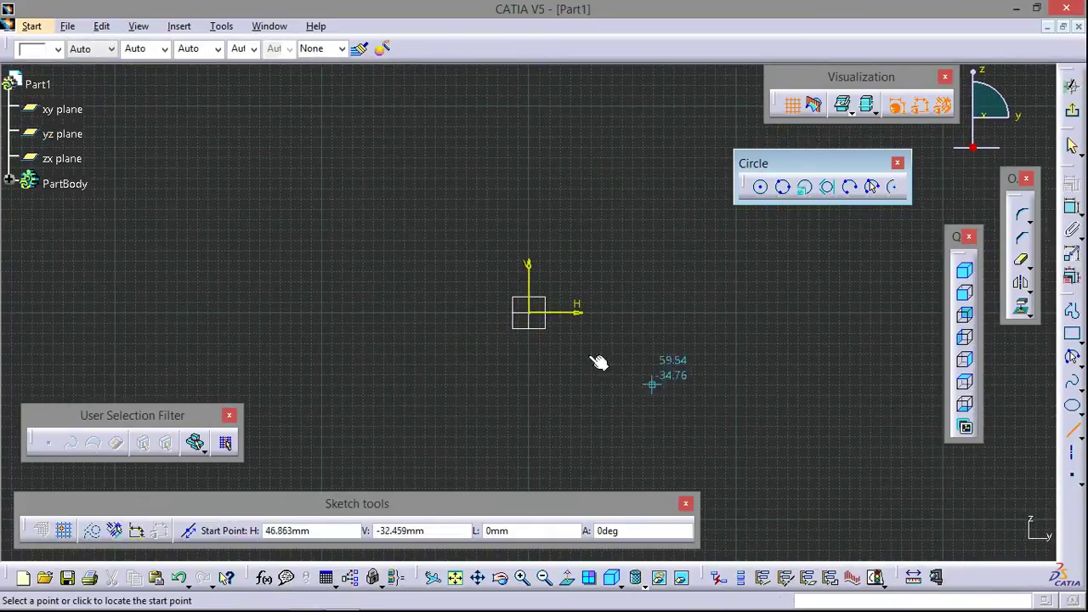
click(534, 315)
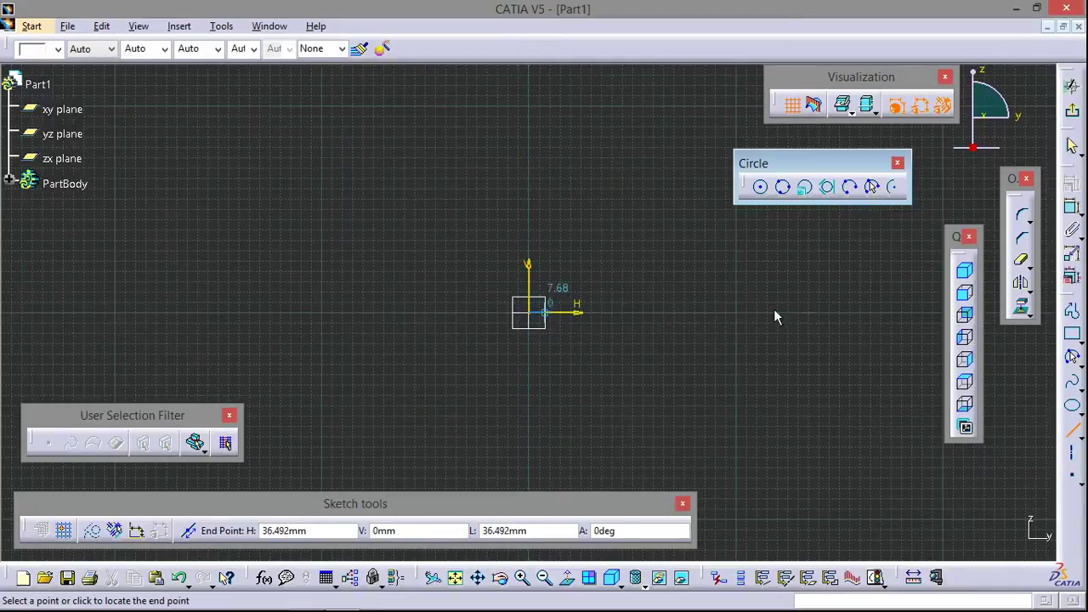
click(834, 316)
mouse_move(819, 377)
middle_down()
mouse_move(658, 430)
mouse_move(688, 451)
middle_up()
click(1073, 362)
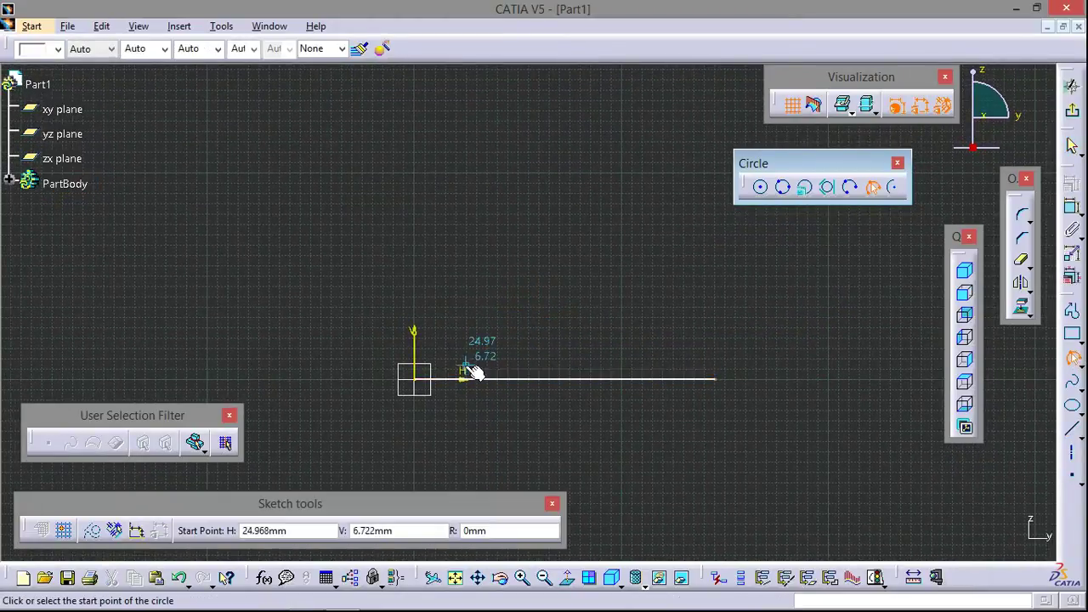
click(414, 379)
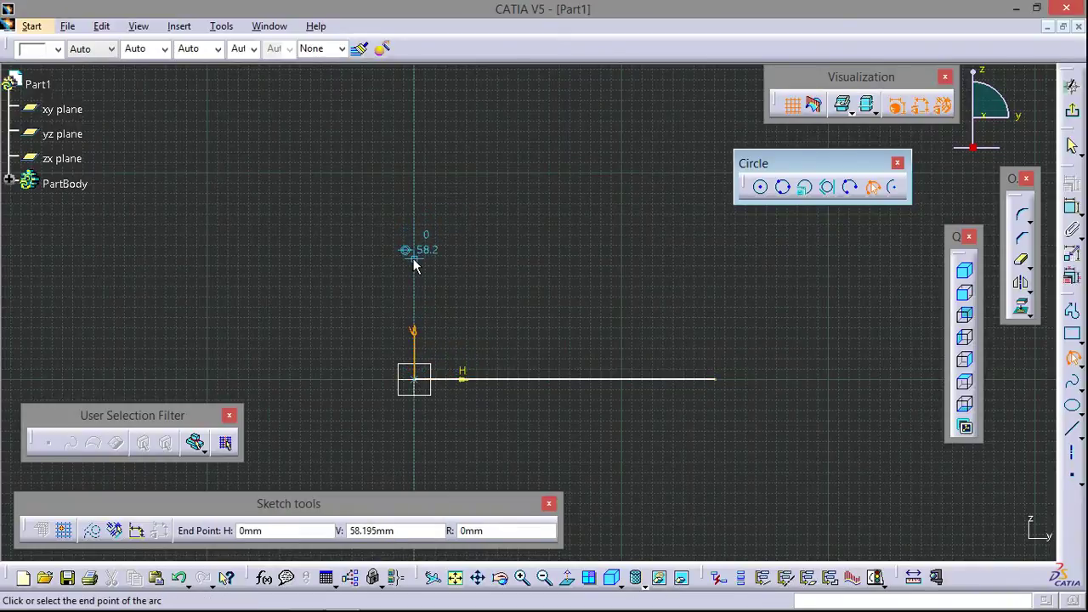
click(414, 262)
click(359, 294)
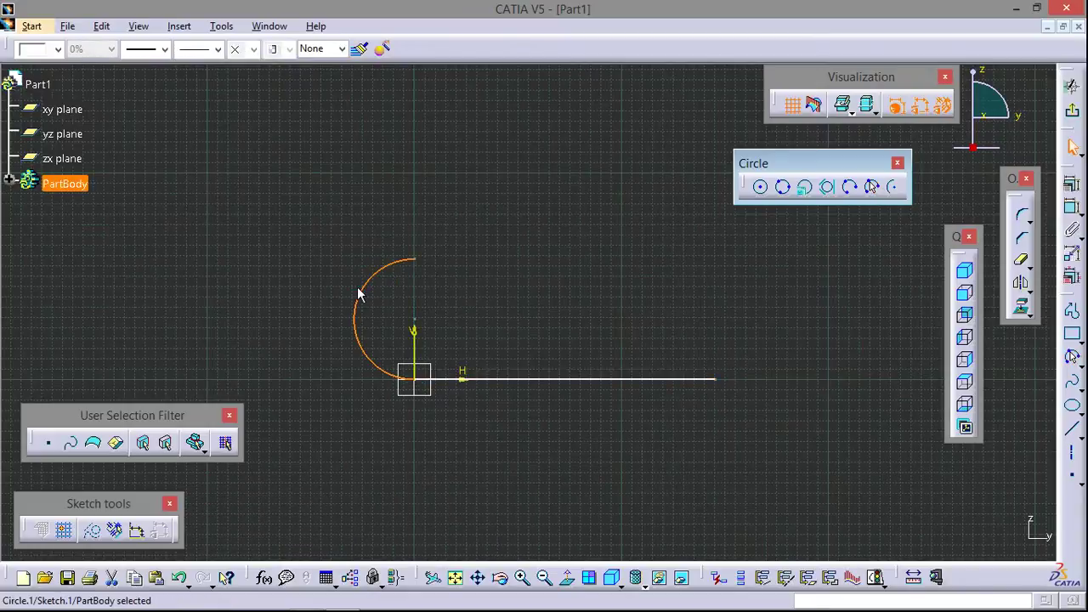
Add the top line and a right-bulging arc to close the slot, then exit the sketch
click(1072, 429)
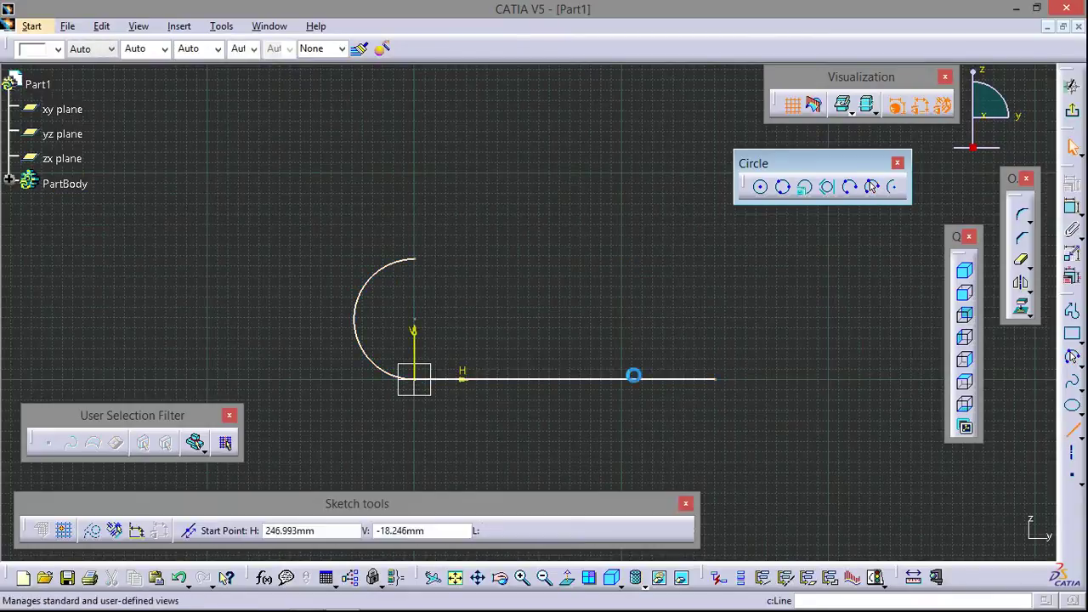
click(418, 261)
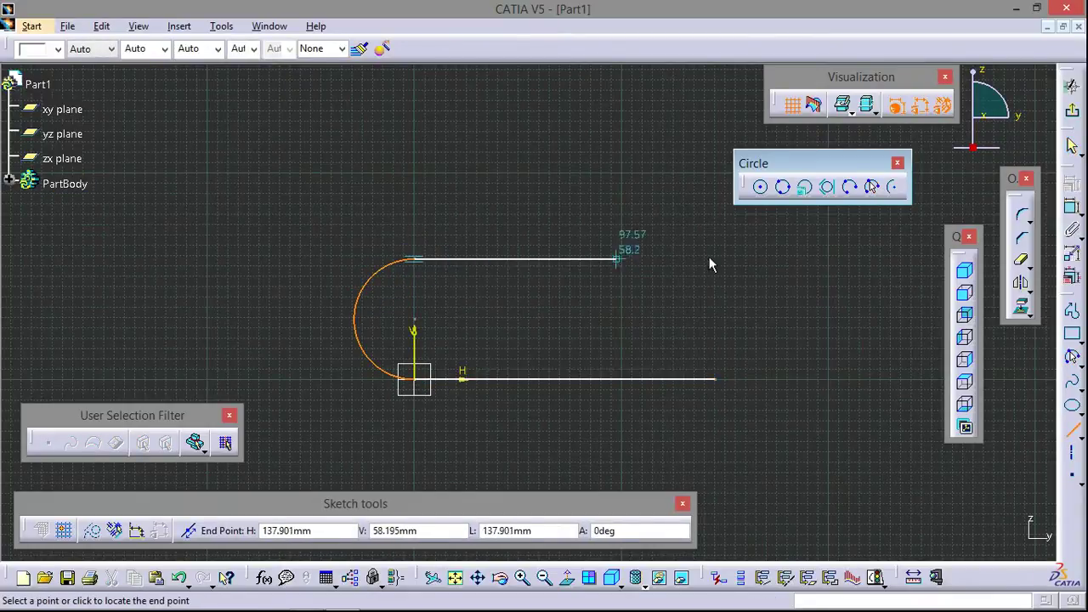
click(719, 261)
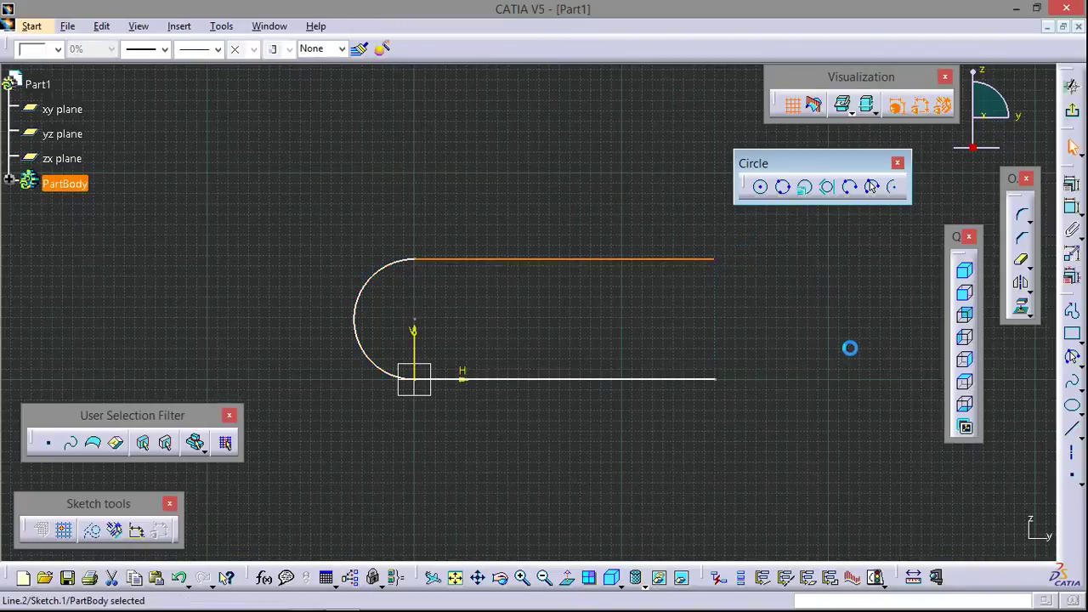
click(1073, 357)
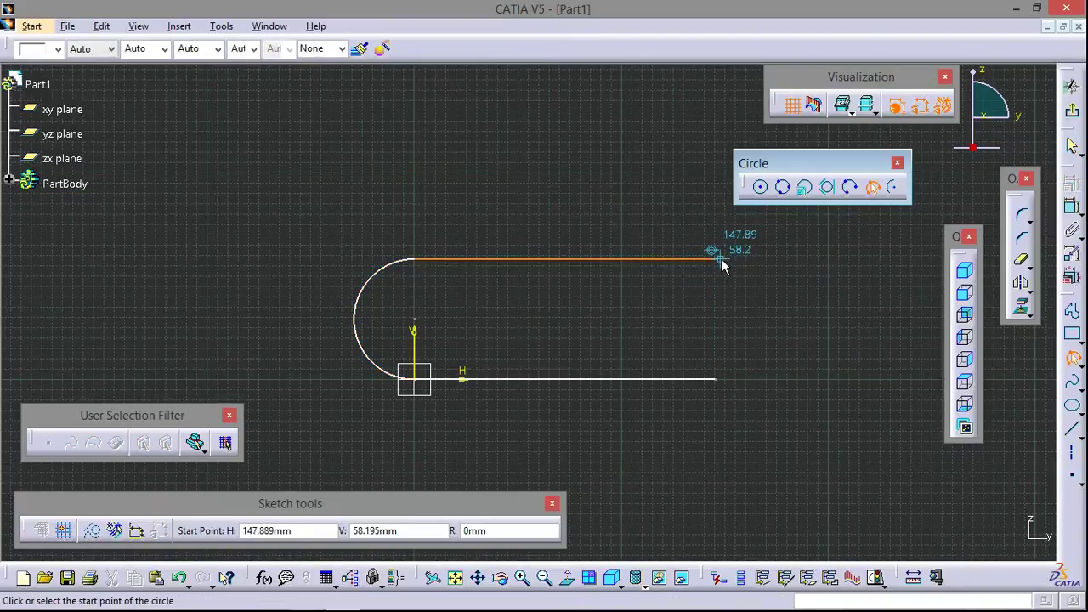
click(722, 260)
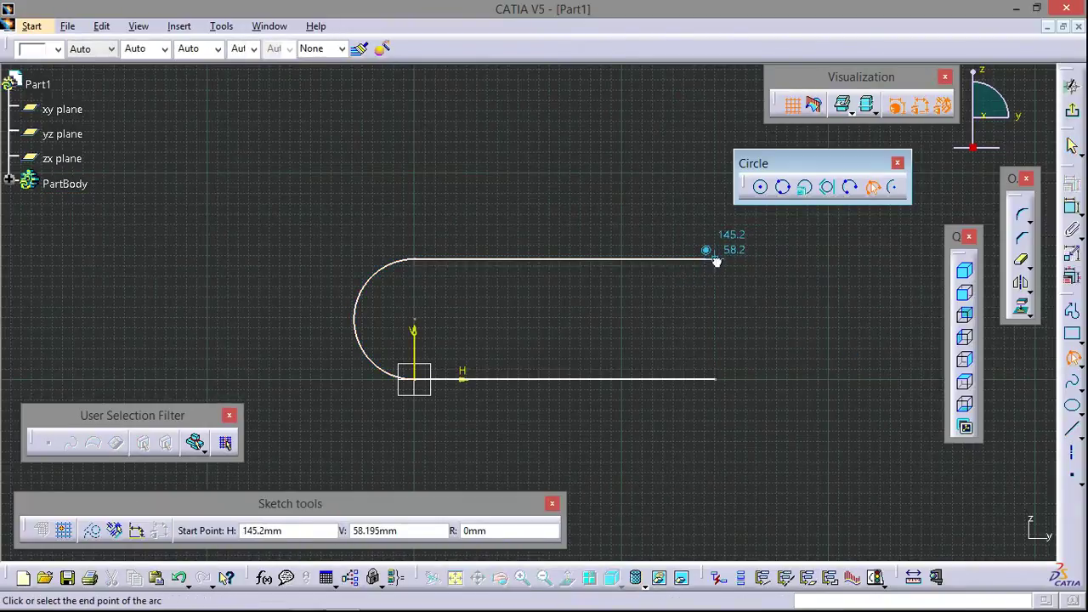
click(715, 382)
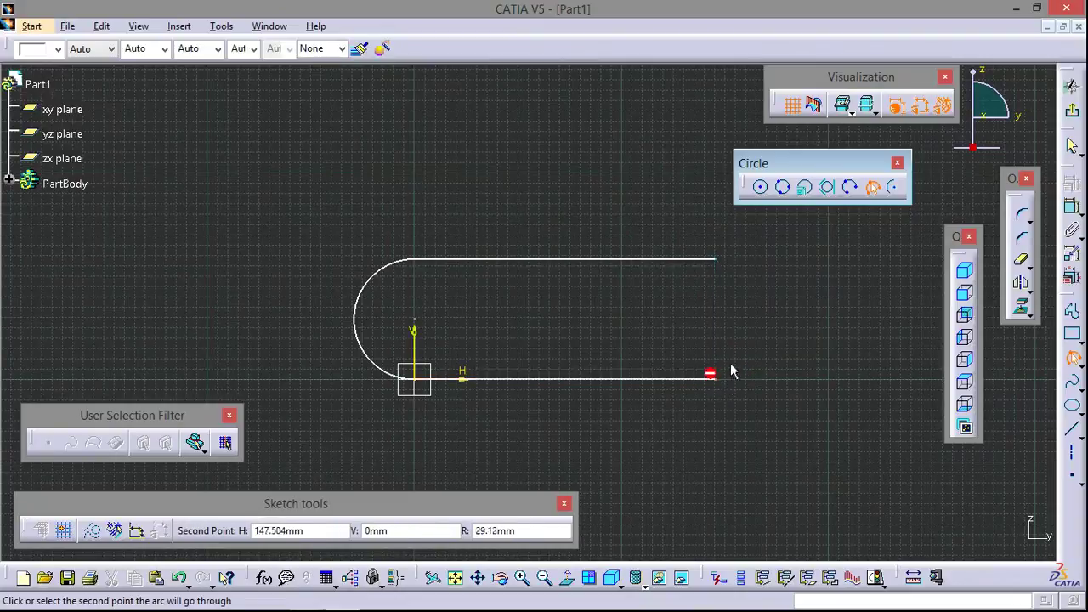
click(776, 338)
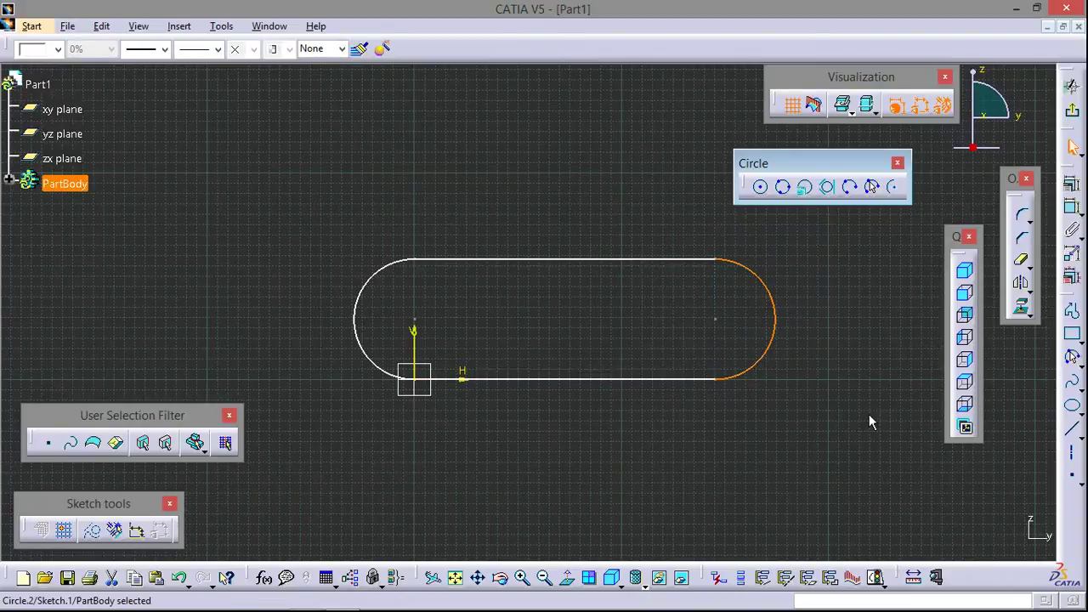
click(1072, 111)
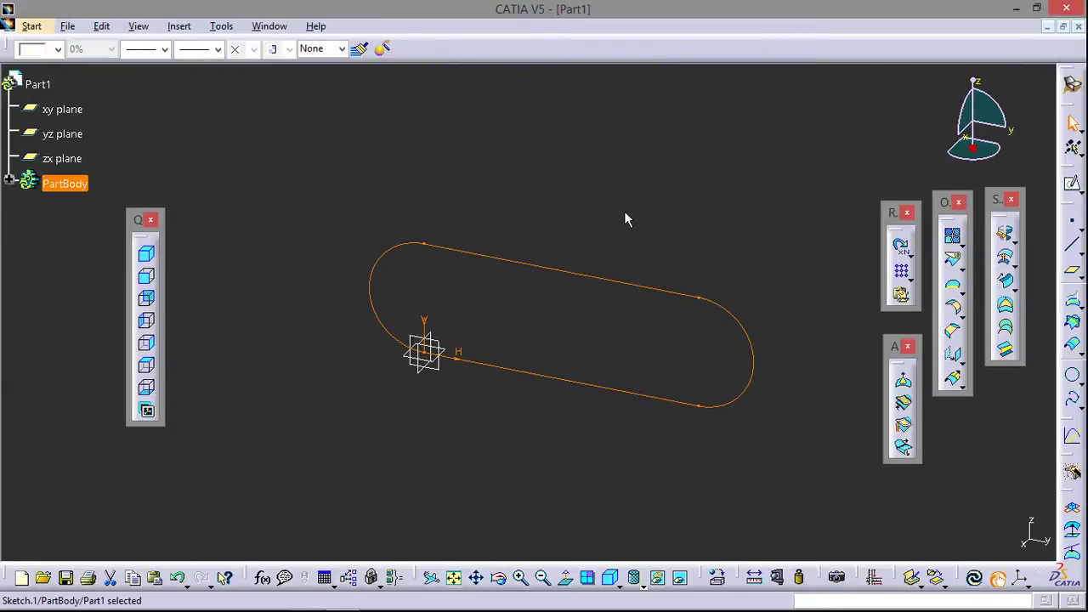
Disassemble the slot sketch into all its separate elements
click(959, 259)
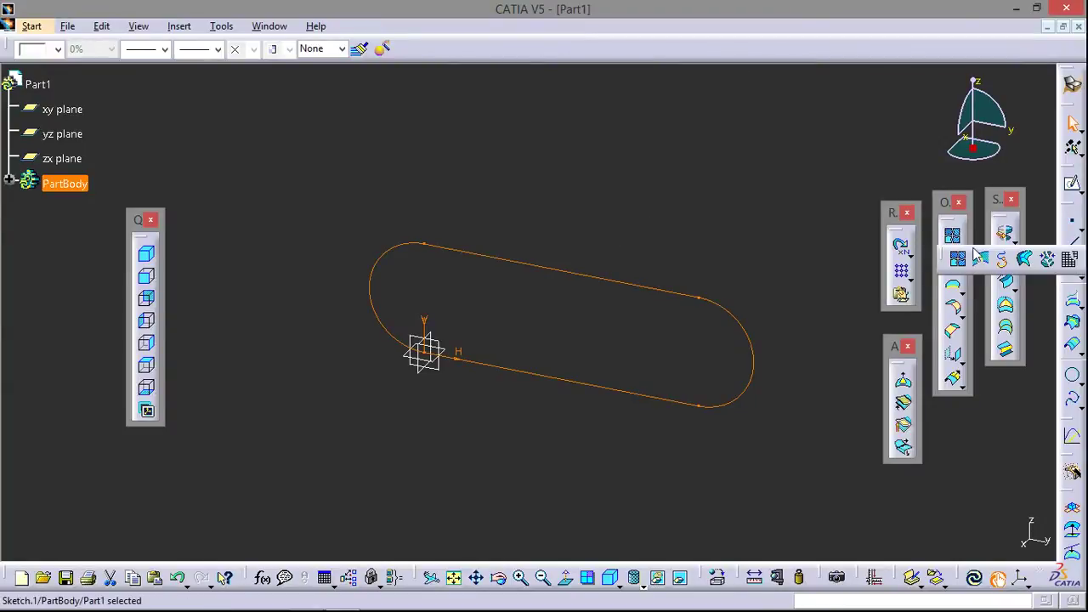
click(1049, 259)
click(717, 408)
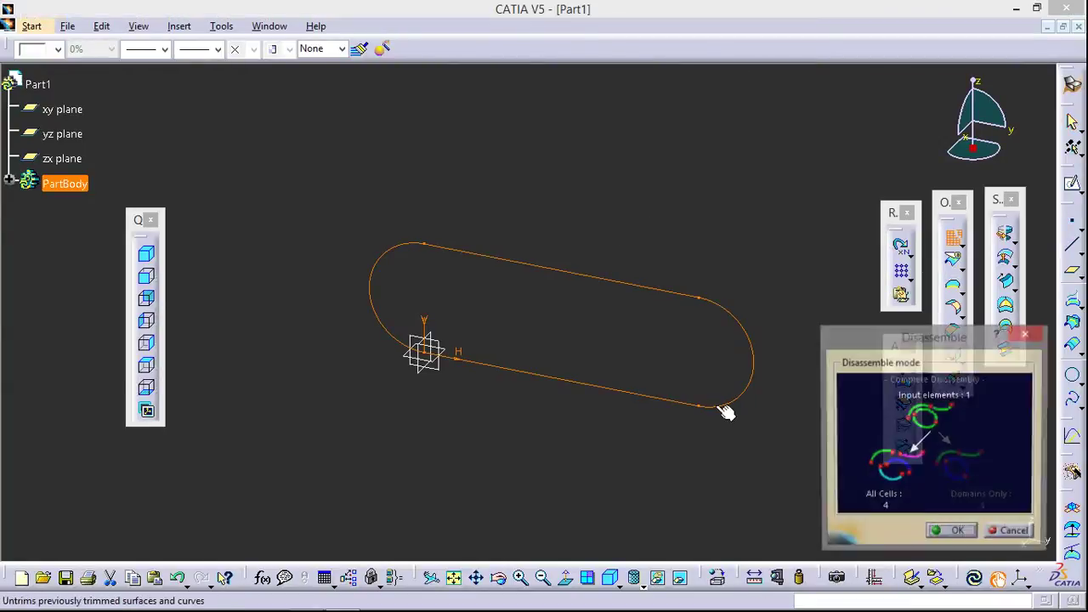
click(938, 538)
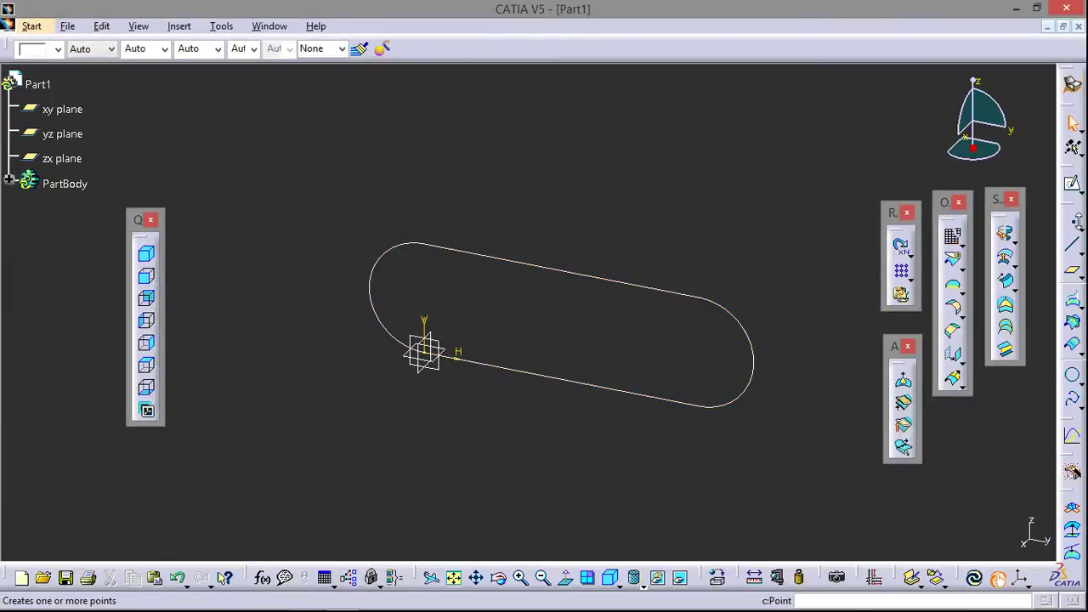
Create a coordinates point at X = -40 mm from the sketch vertex
click(1073, 229)
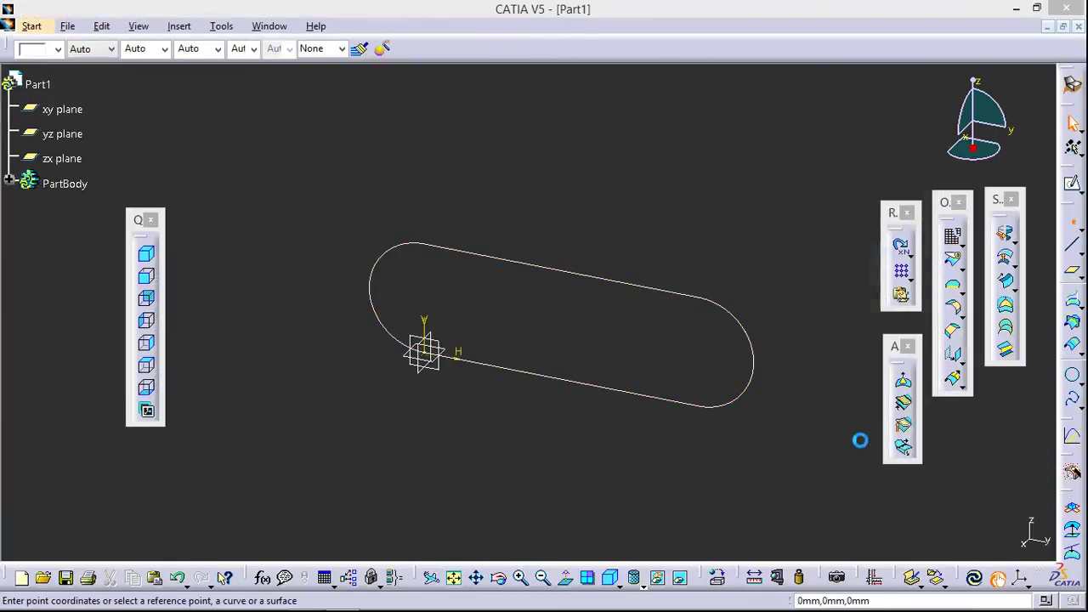
click(703, 406)
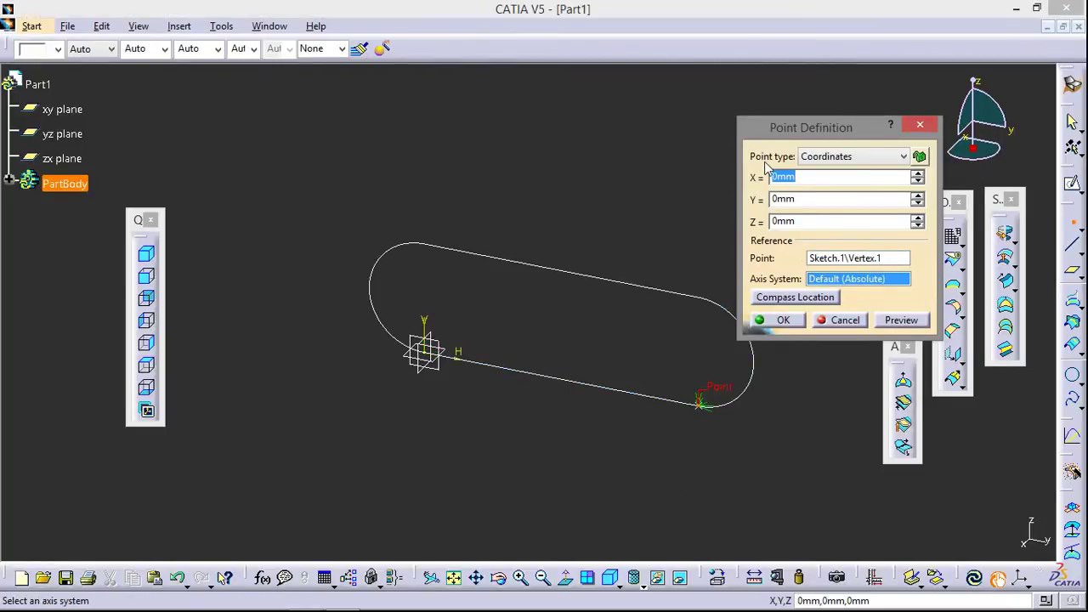
text(-40)
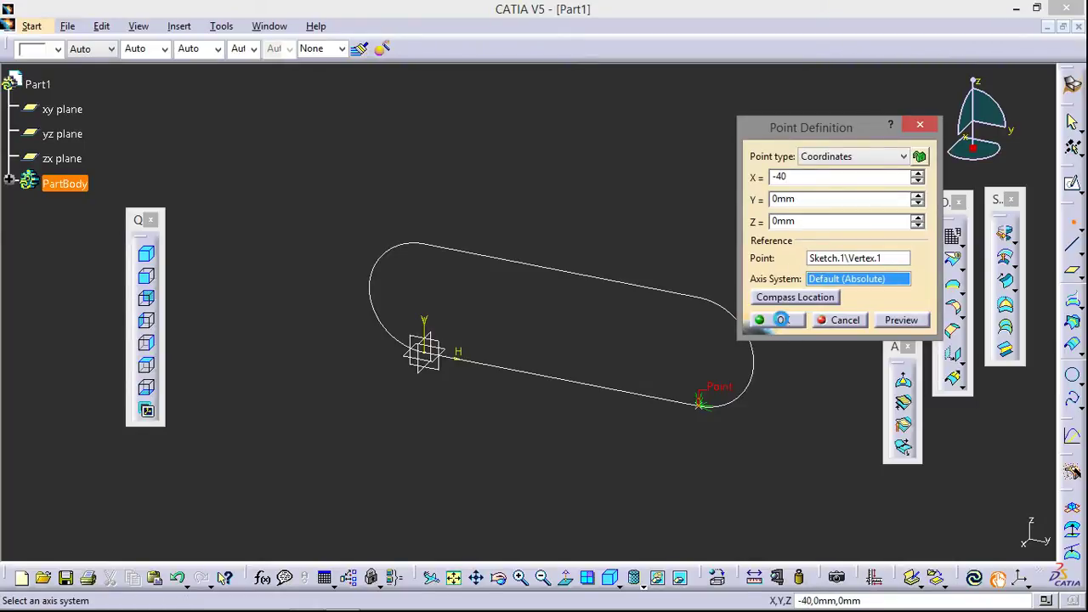
click(780, 320)
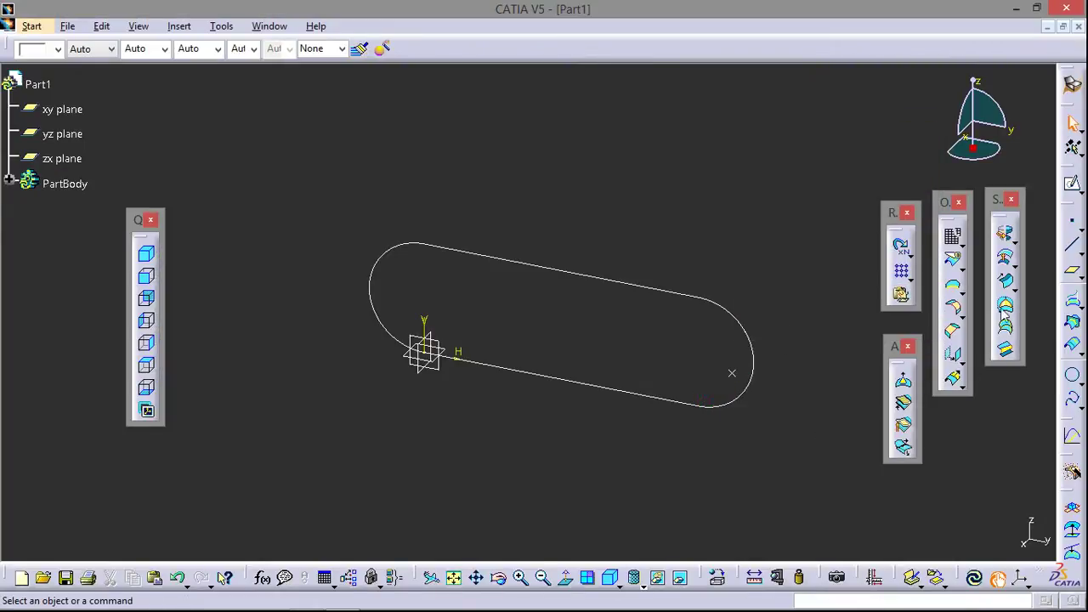
Create a point-to-point line from the new point to the top arc end
click(1073, 249)
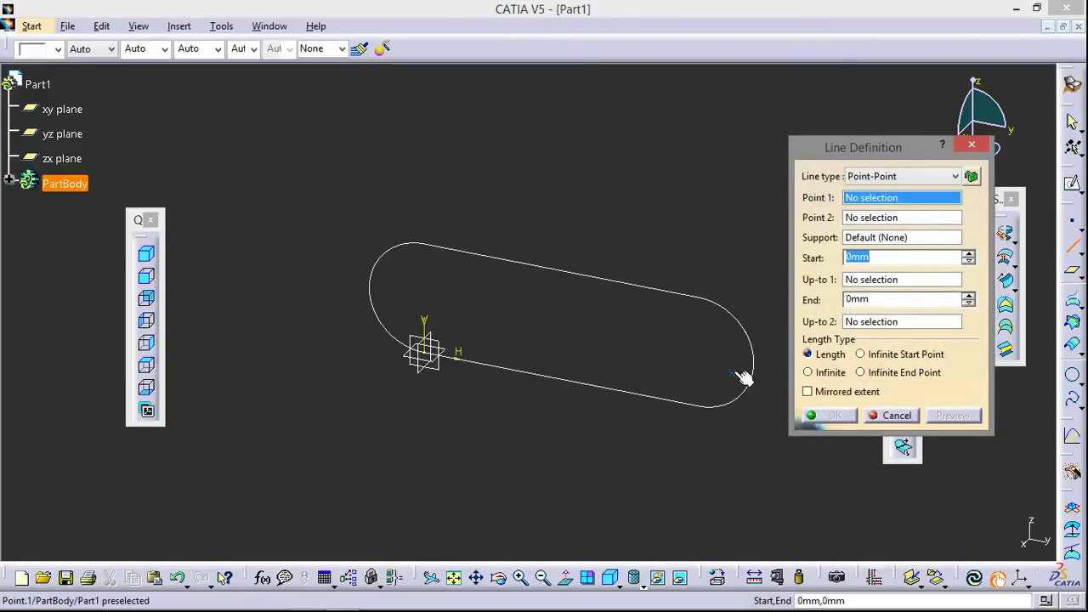
click(730, 374)
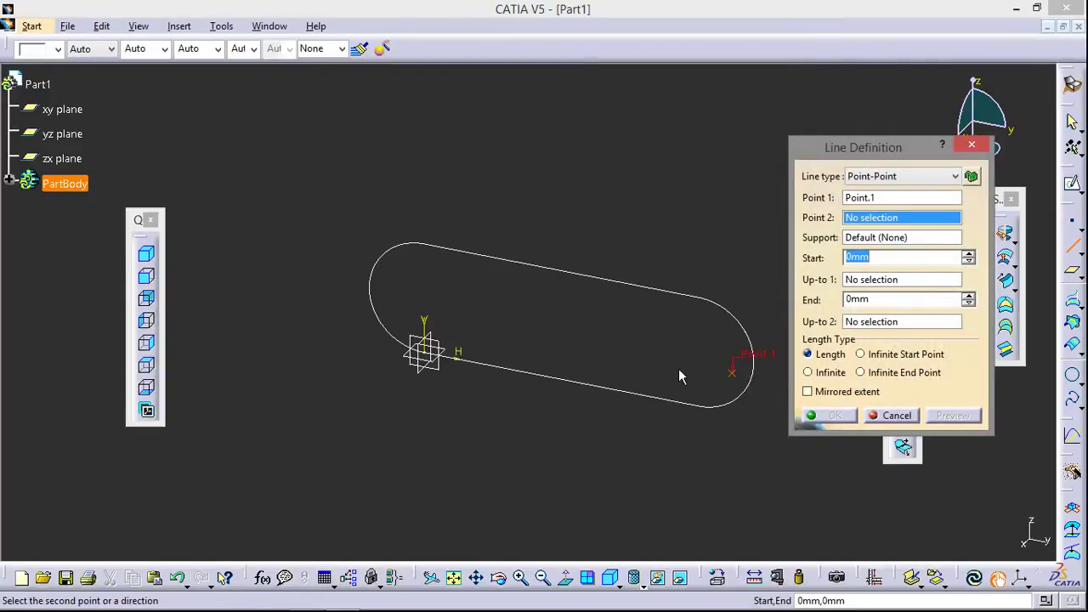
click(704, 301)
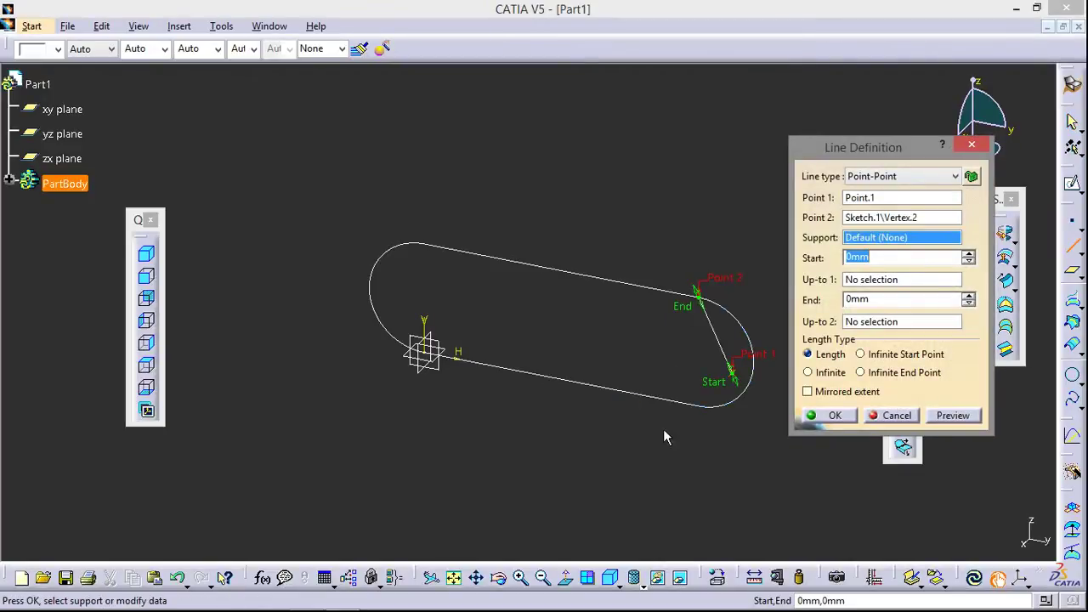
click(834, 416)
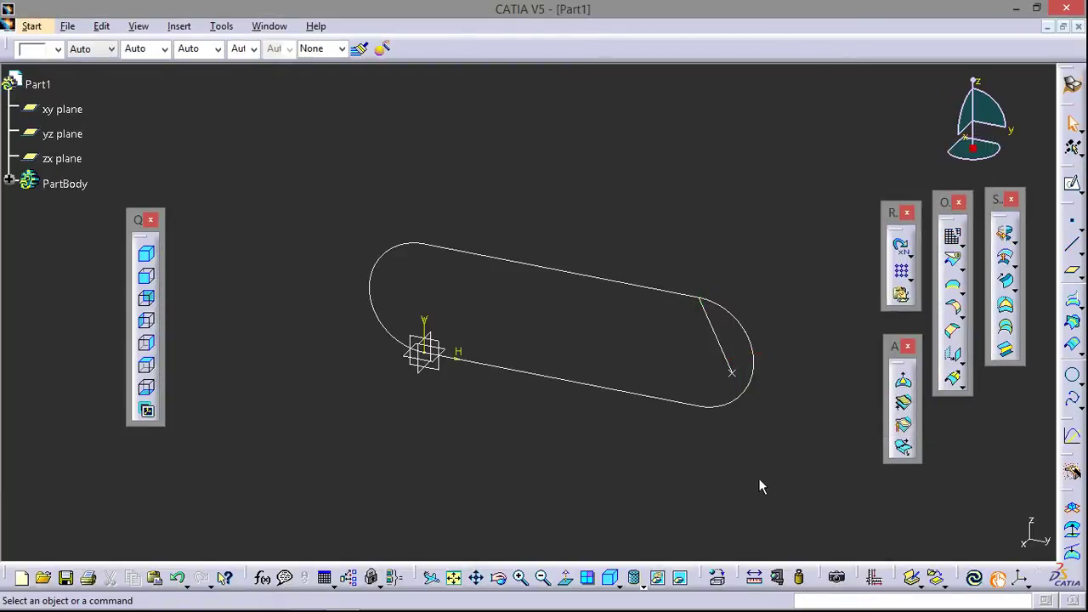
Create a plane through two lines: the short right line and the top line
click(1074, 270)
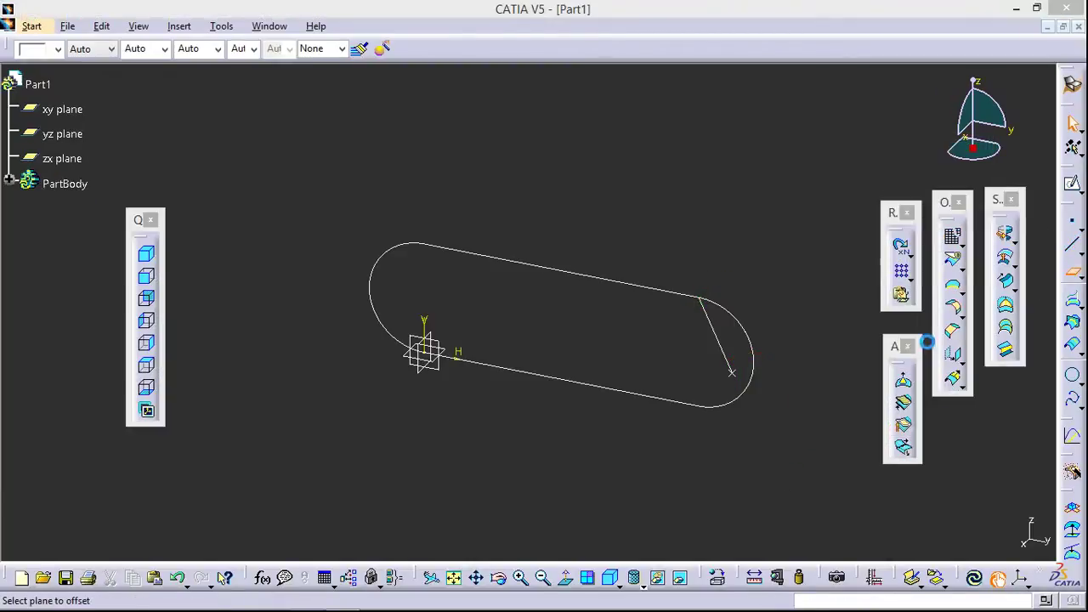
click(548, 269)
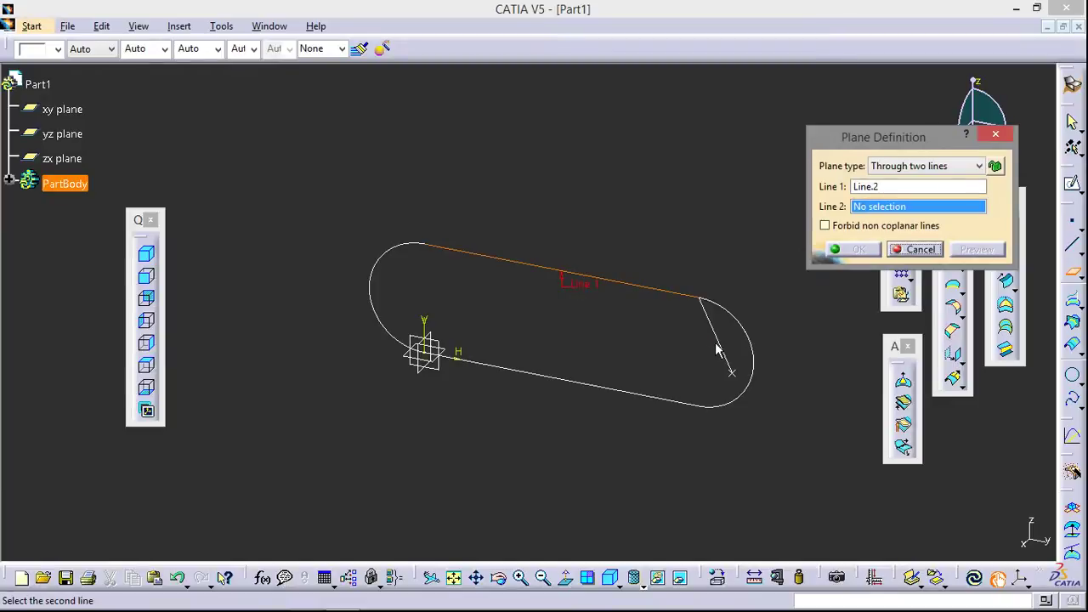
click(716, 349)
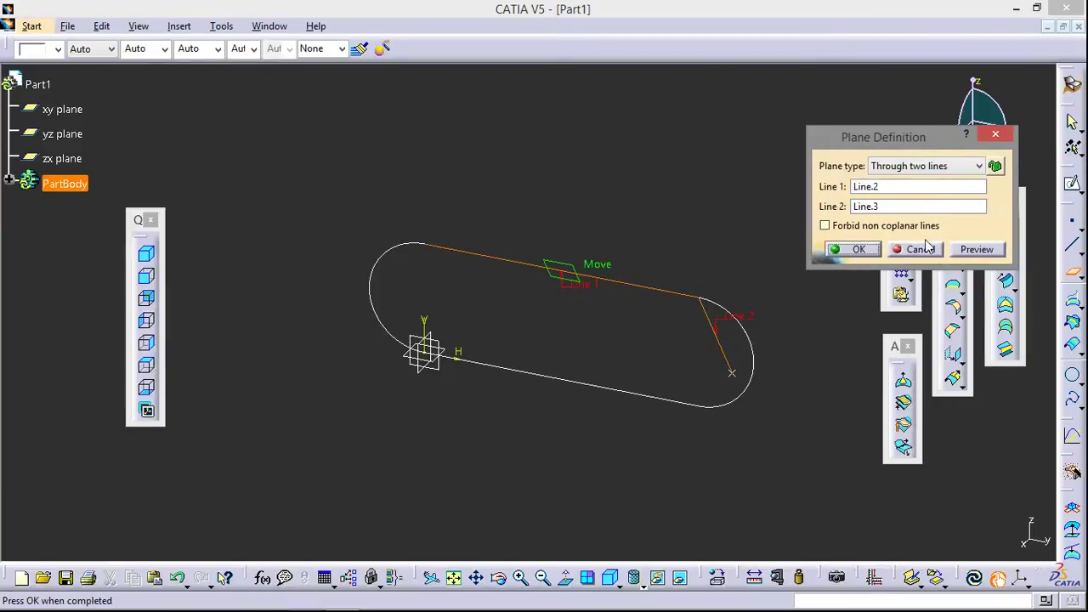
click(925, 248)
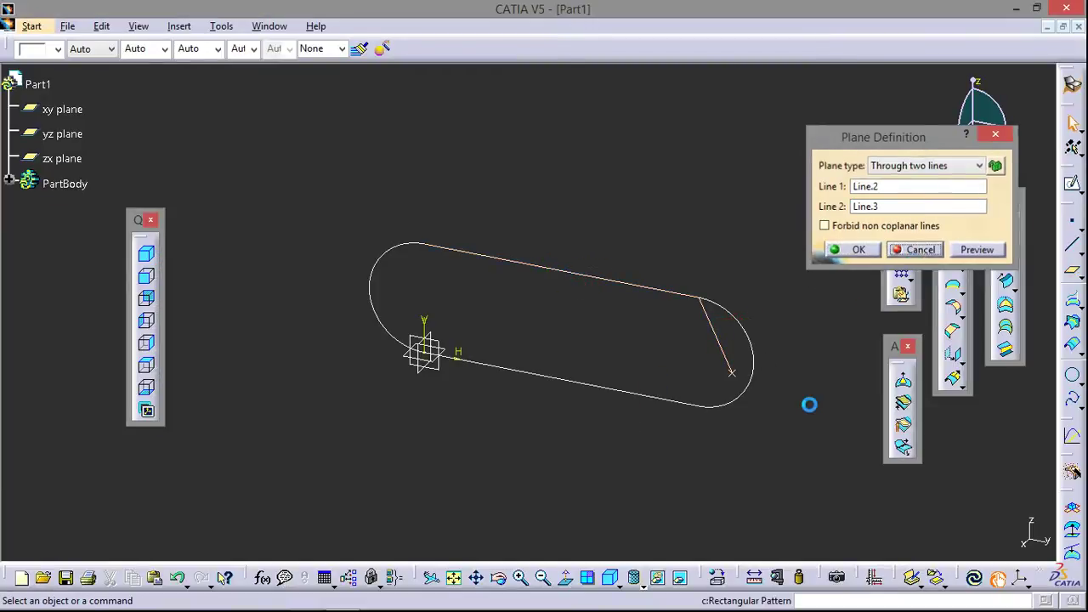
click(1073, 271)
click(729, 364)
click(644, 287)
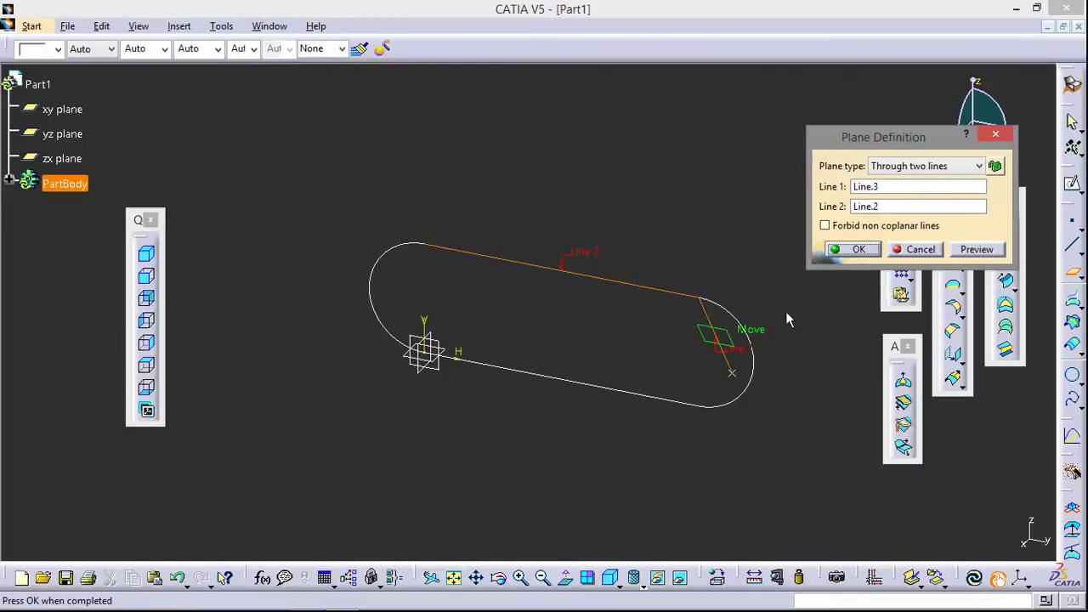
click(856, 249)
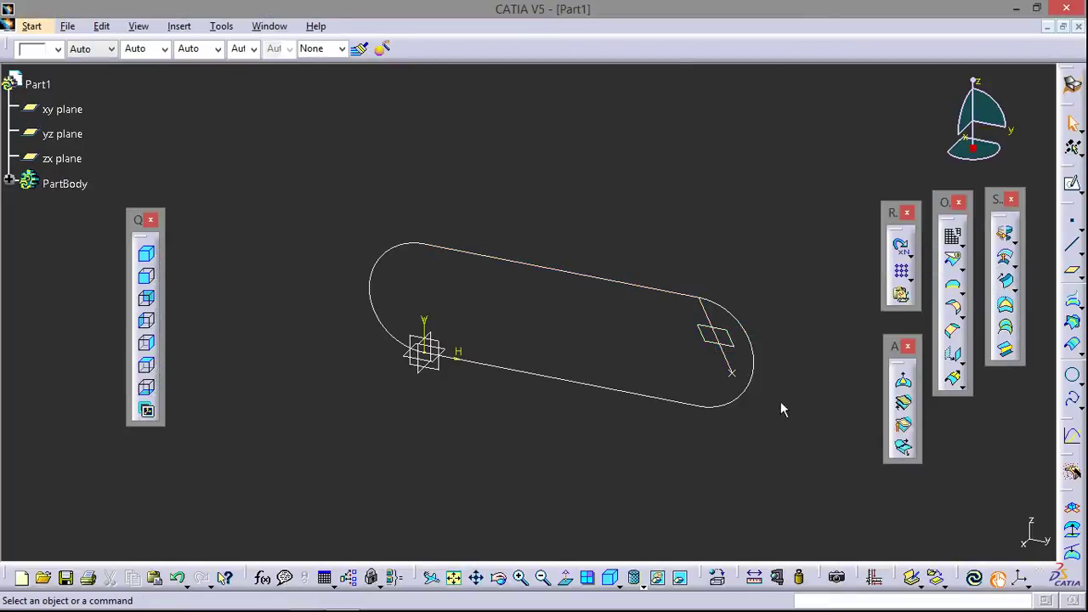
Sketch on the new plane, projecting the short line in as construction geometry
click(723, 345)
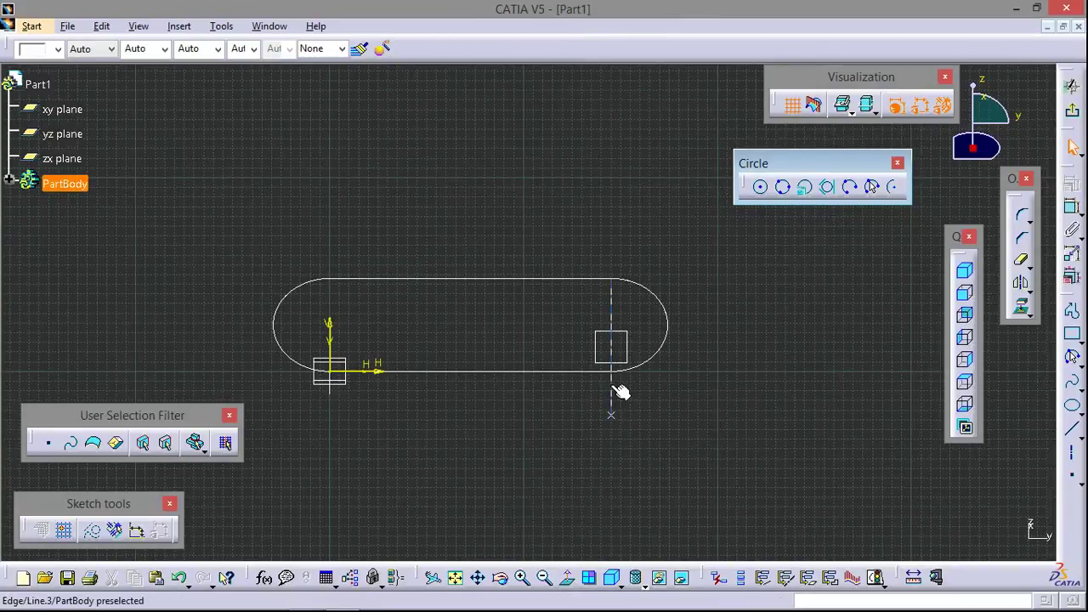
click(614, 391)
click(1021, 307)
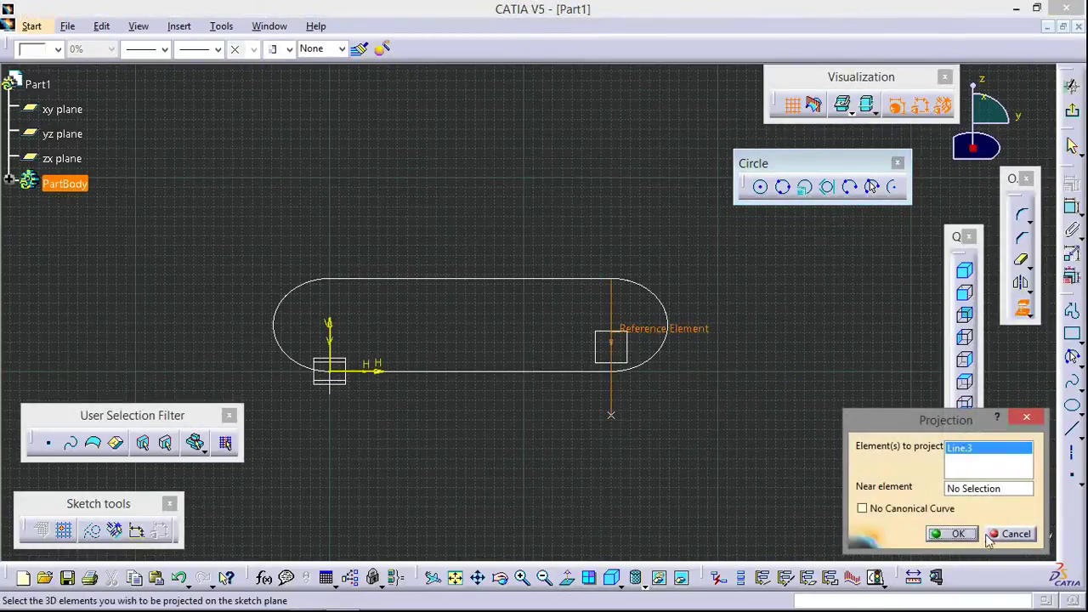
click(952, 531)
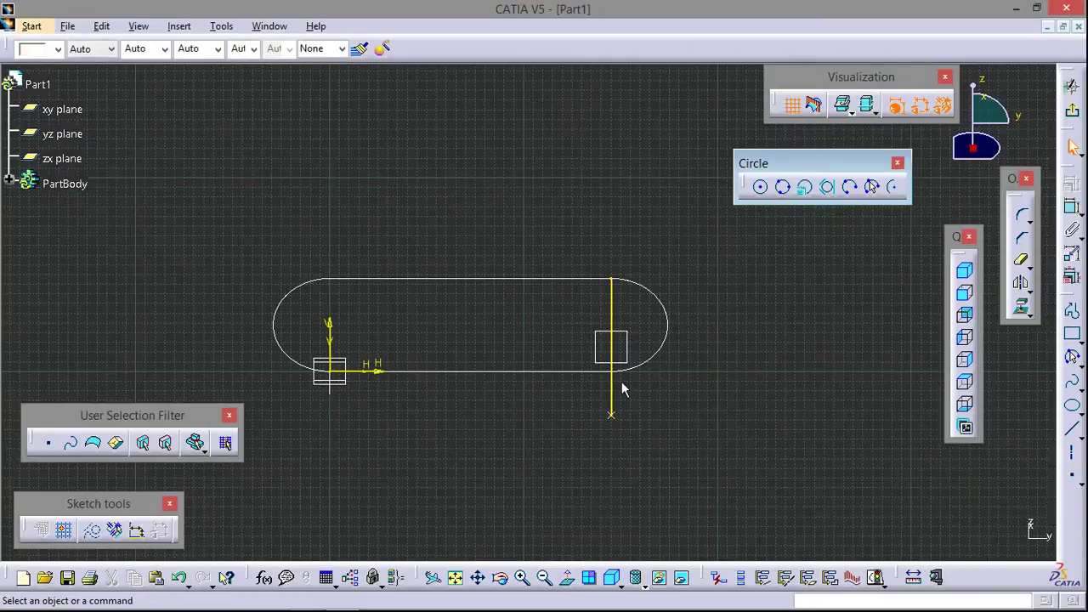
click(612, 393)
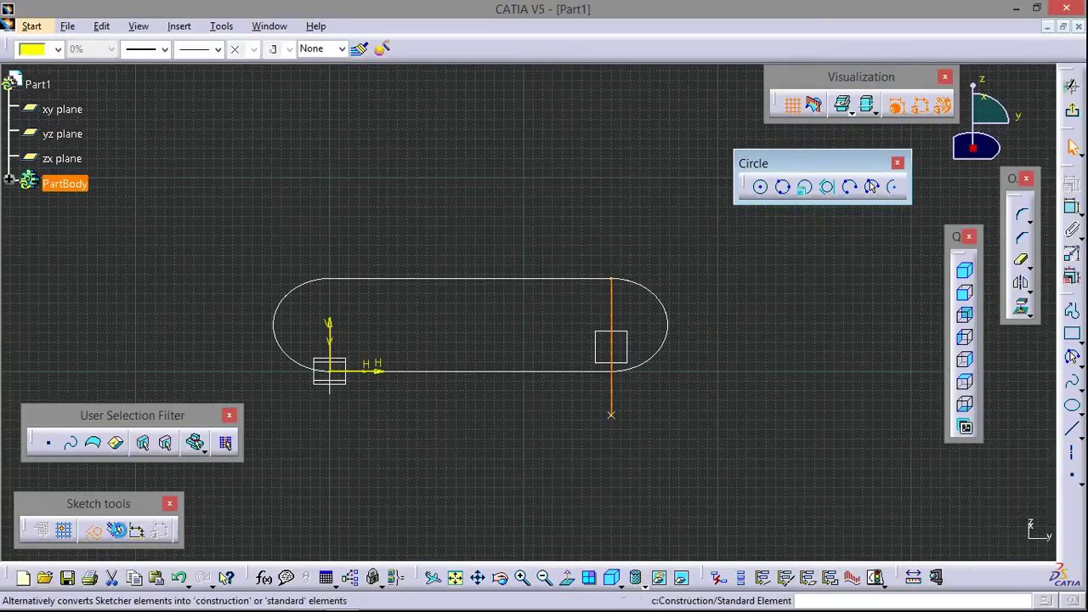
click(93, 529)
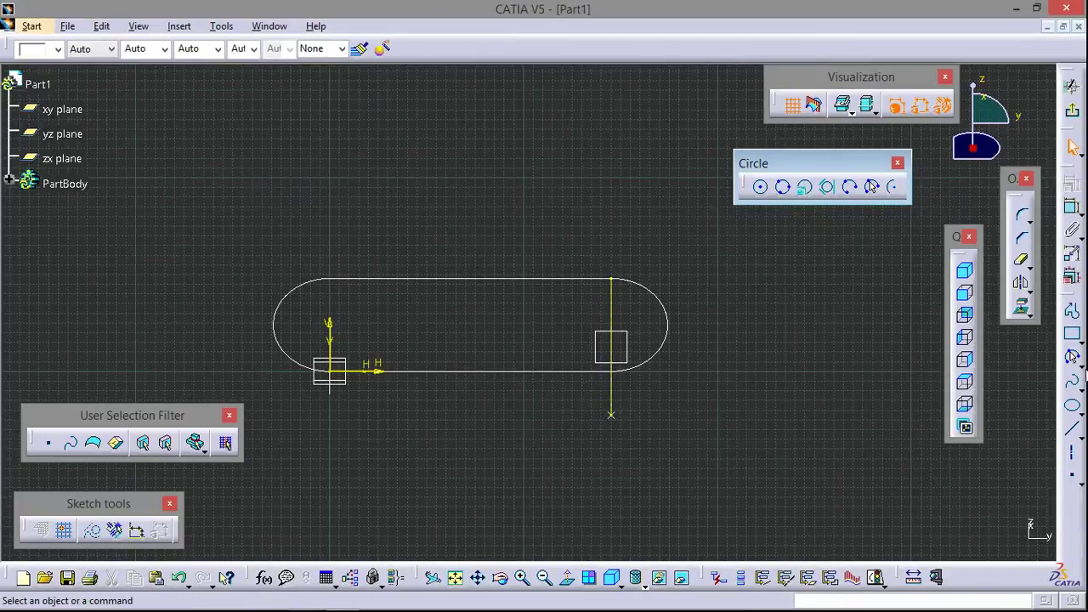
Draw a three-point arc of radius 35.34 mm bulging right from the line's bottom end
click(1069, 357)
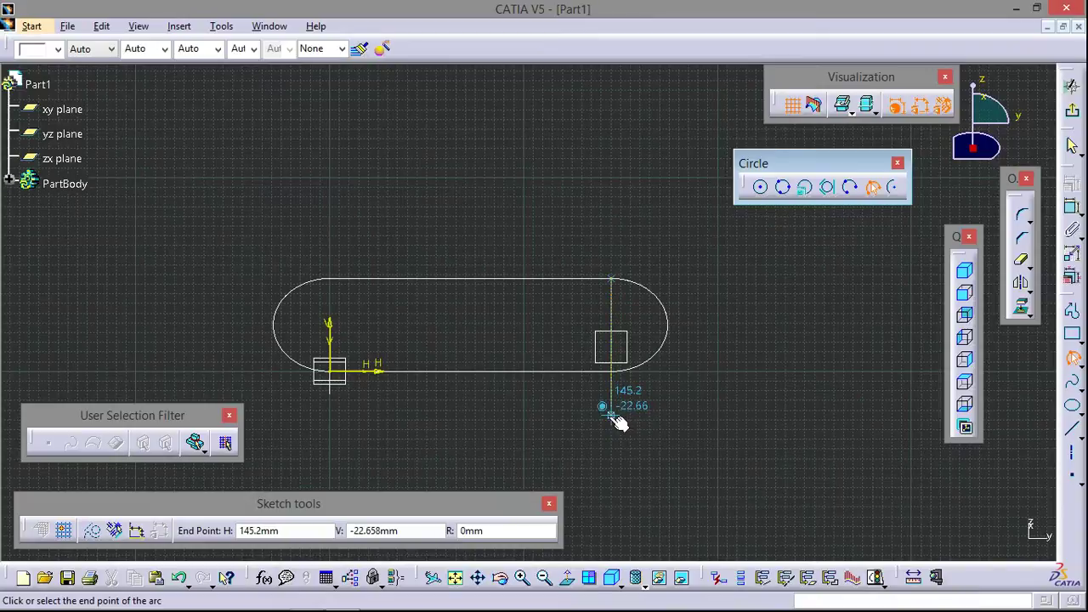
click(612, 414)
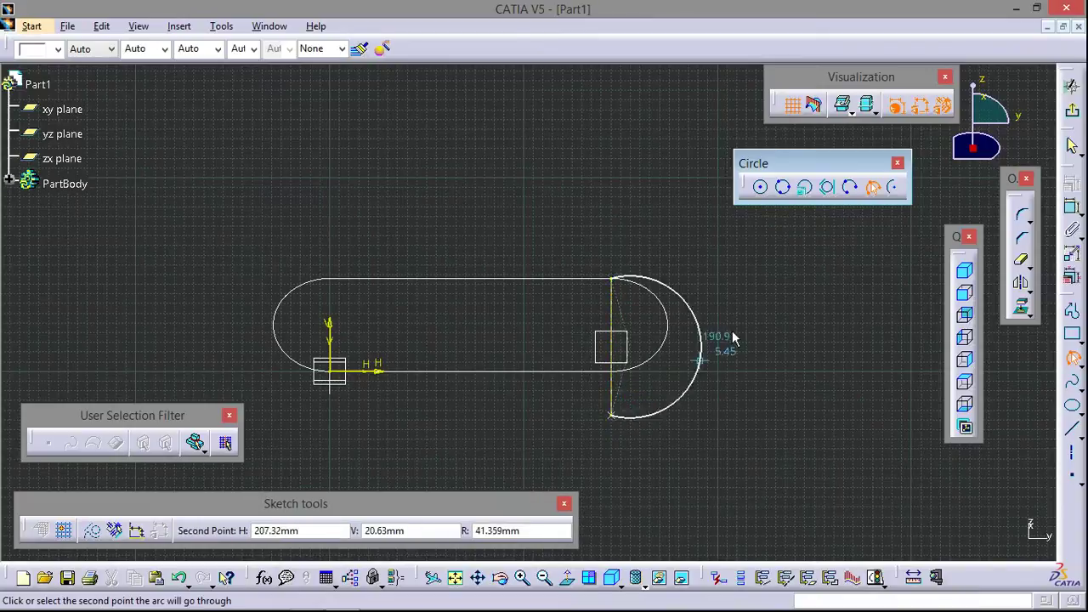
click(680, 352)
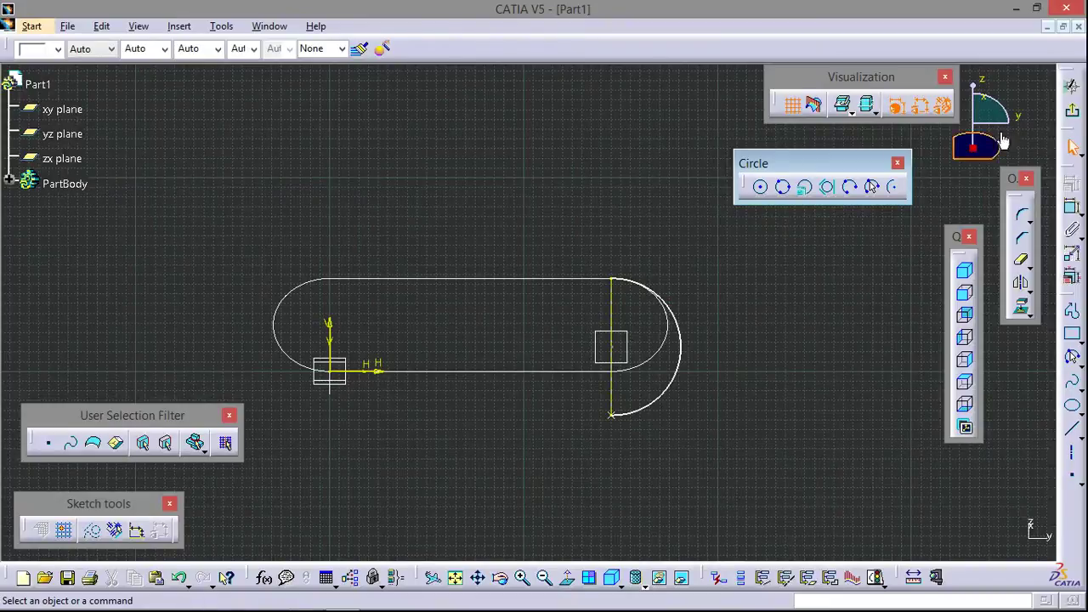
click(1072, 86)
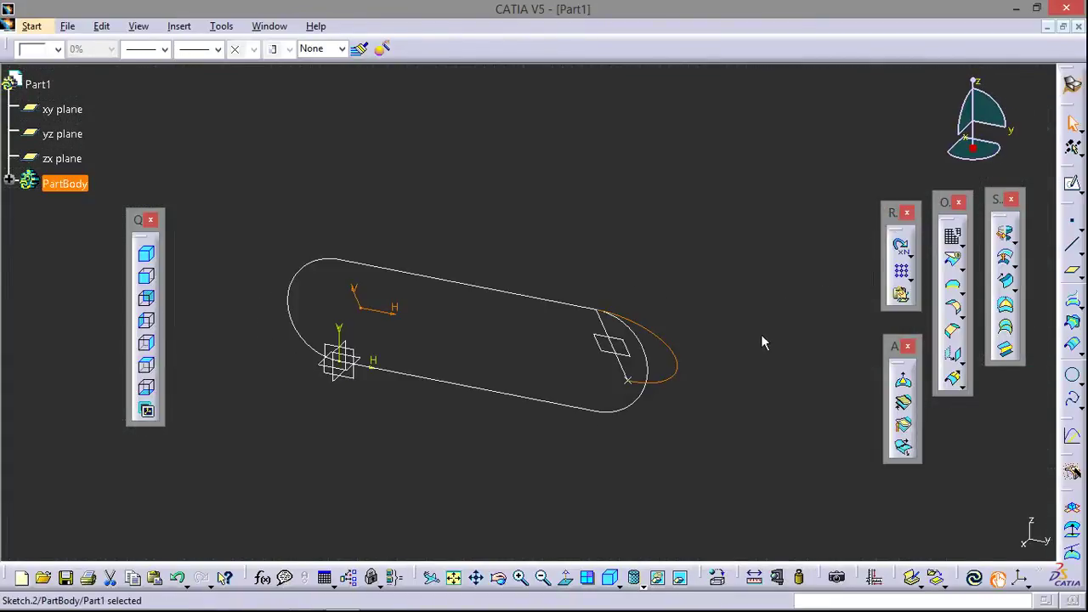
Hide Sketch.1, the short slanted Line.3 and Plane.1
right_click(640, 411)
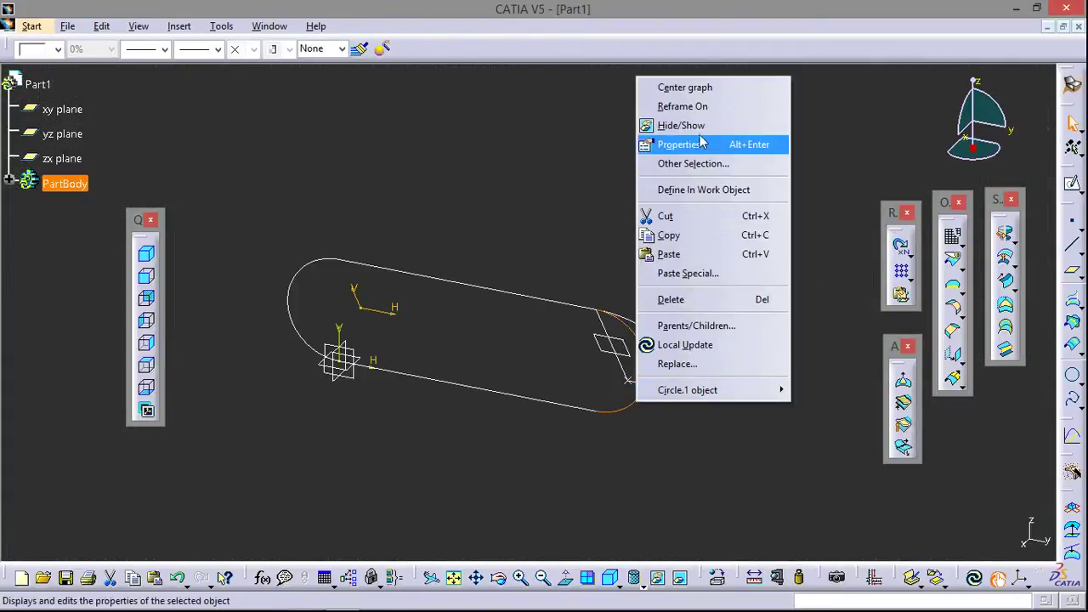
click(700, 128)
right_click(633, 413)
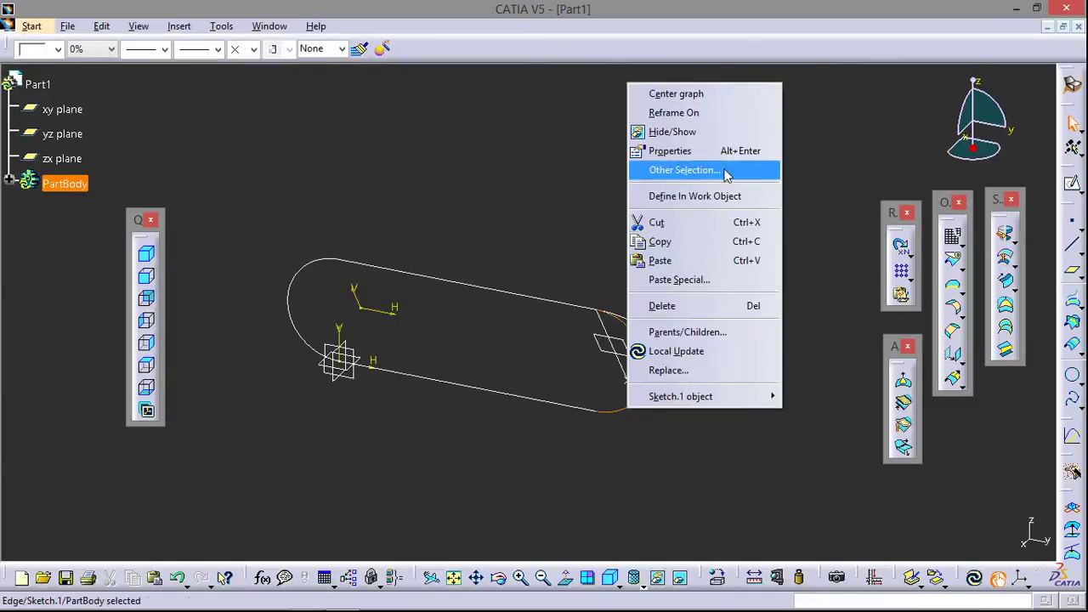
click(701, 128)
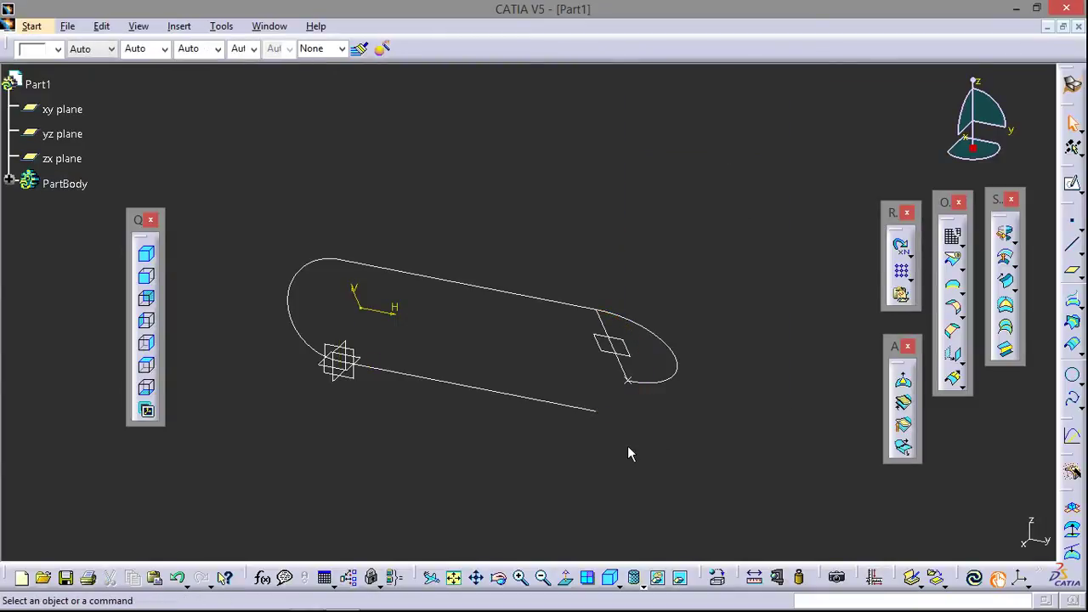
right_click(631, 370)
click(659, 83)
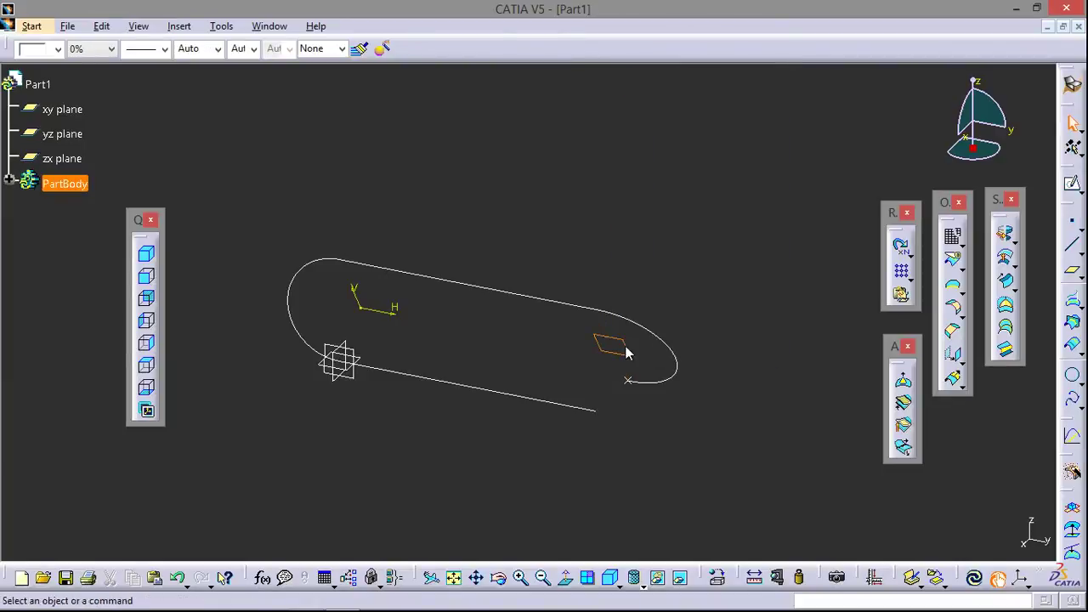
right_click(627, 353)
click(688, 68)
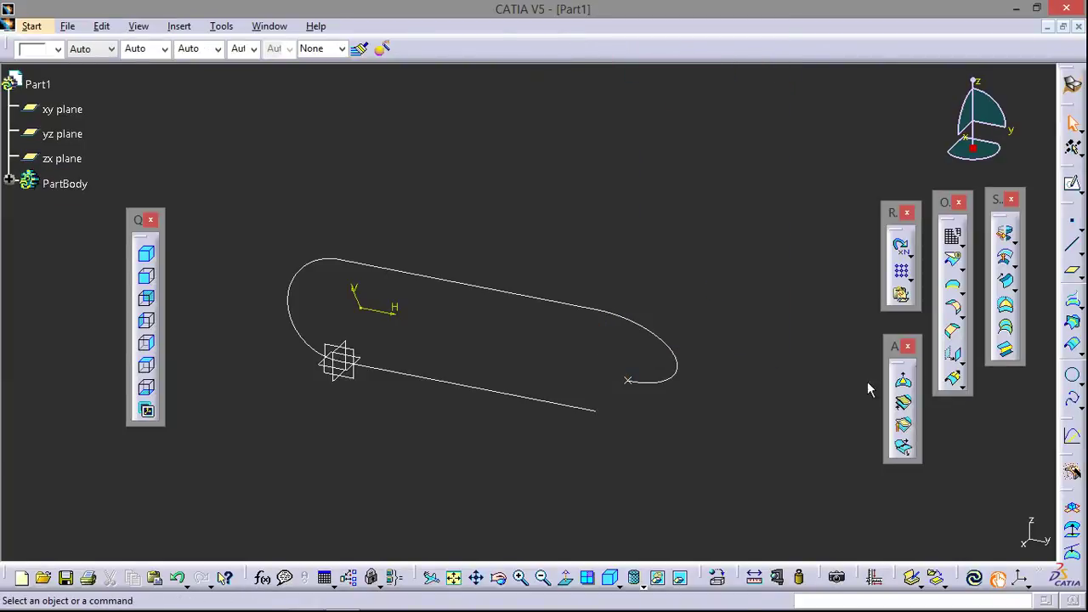
Create a Point-Direction line along reversed Y from the arc's end point, about 188 mm long
click(631, 380)
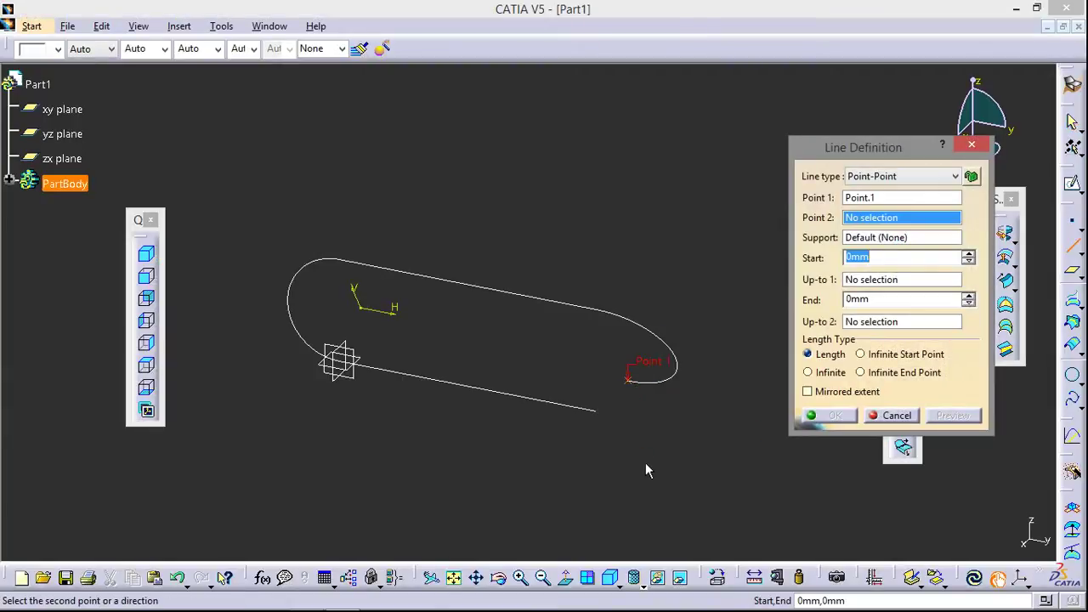
click(901, 176)
click(884, 201)
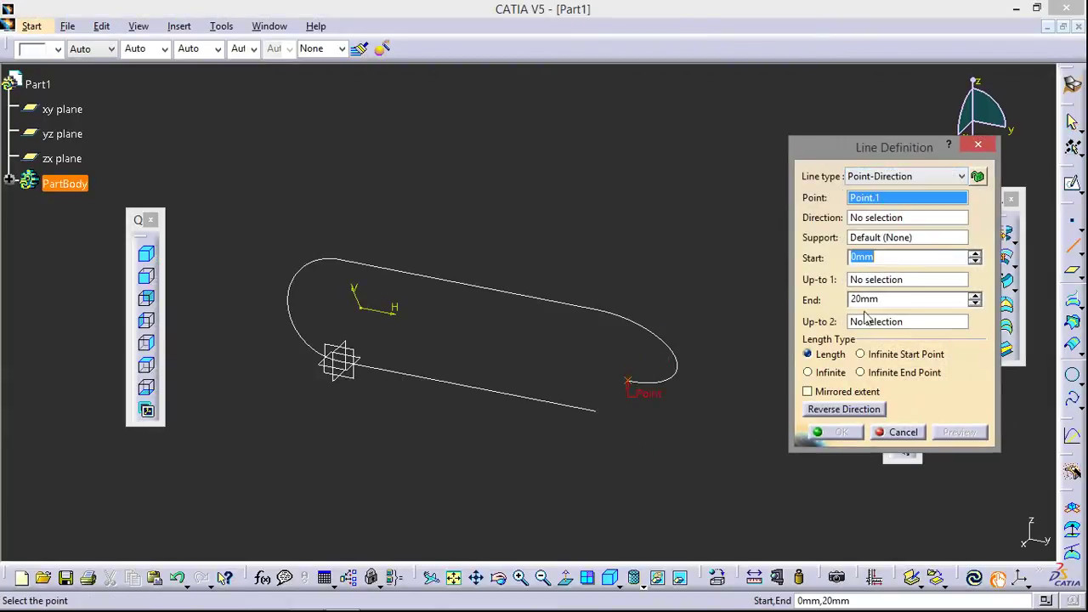
right_click(890, 213)
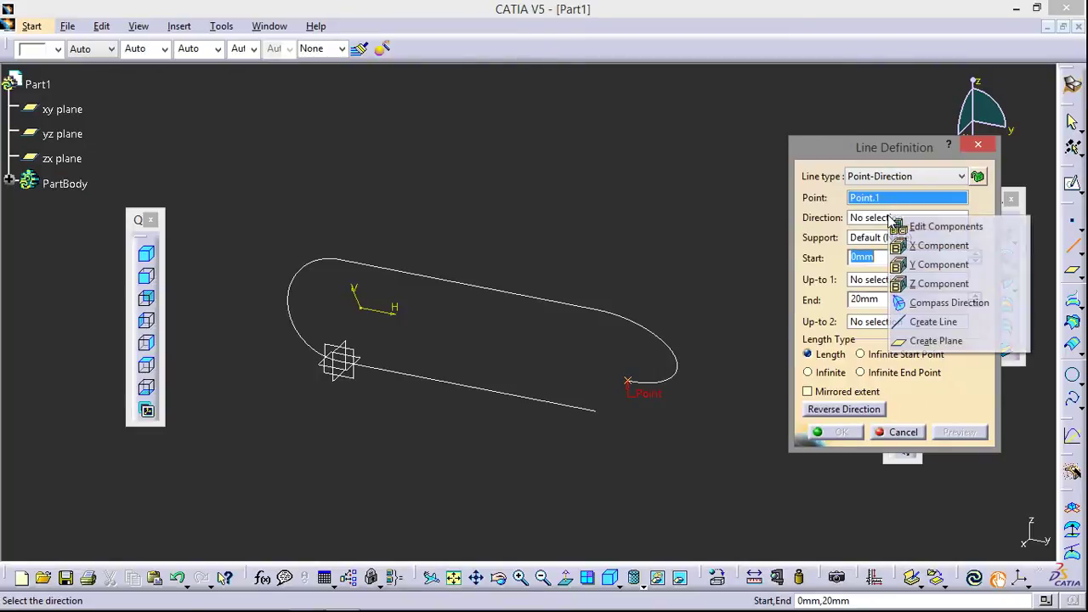
click(931, 261)
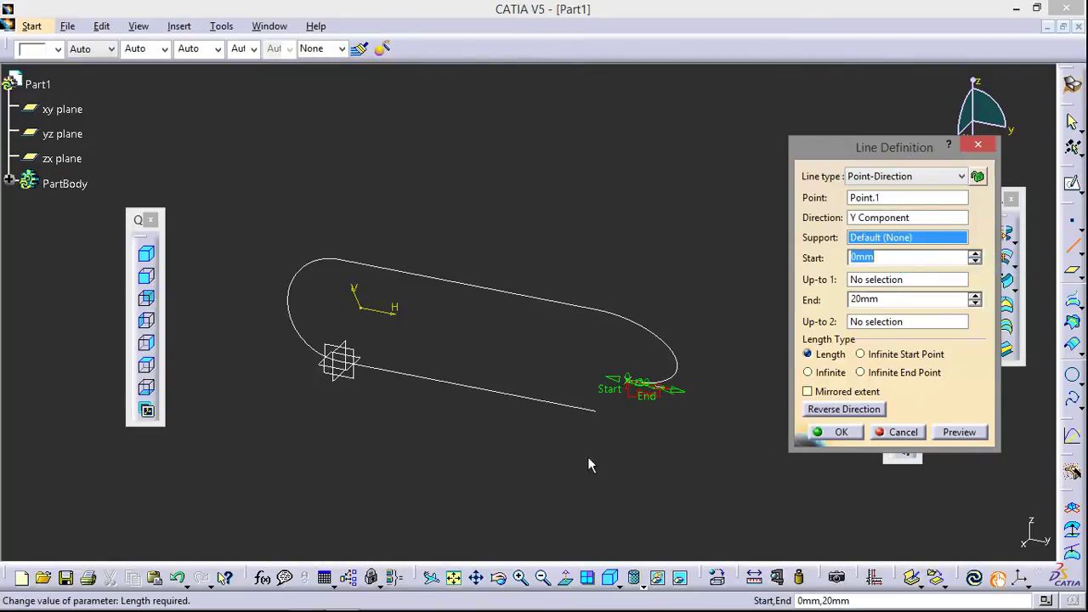
click(842, 411)
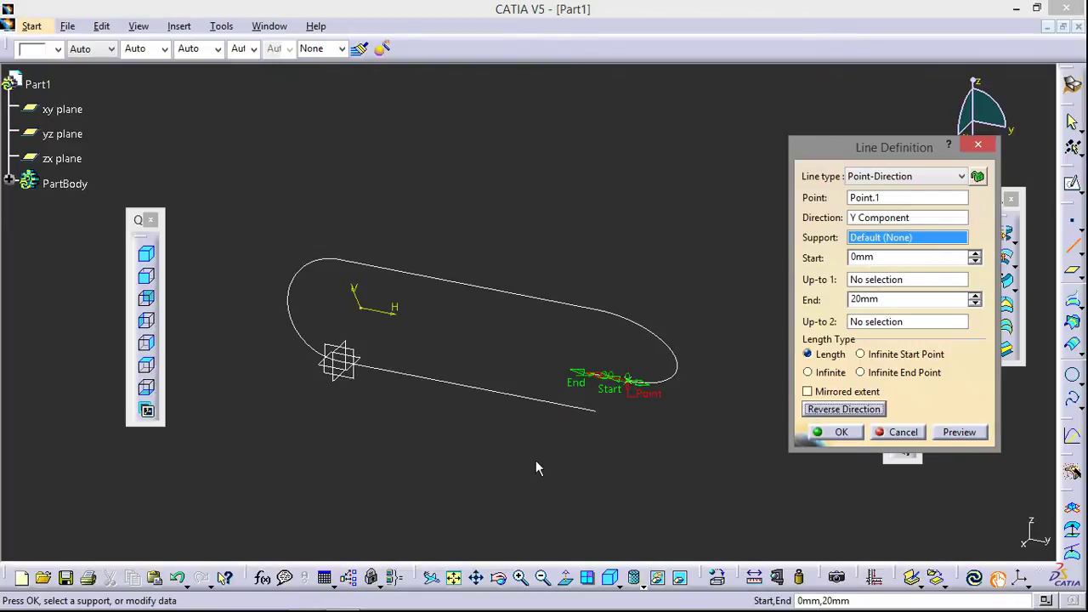
mouse_move(536, 460)
middle_down()
mouse_move(602, 459)
mouse_move(583, 414)
middle_up()
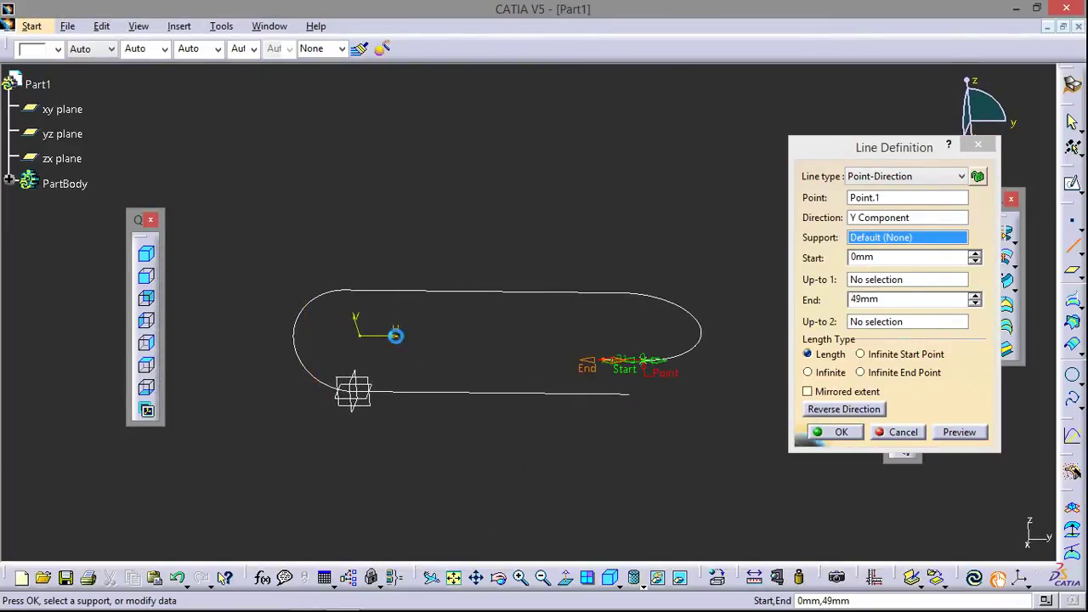
drag(395, 336, 268, 346)
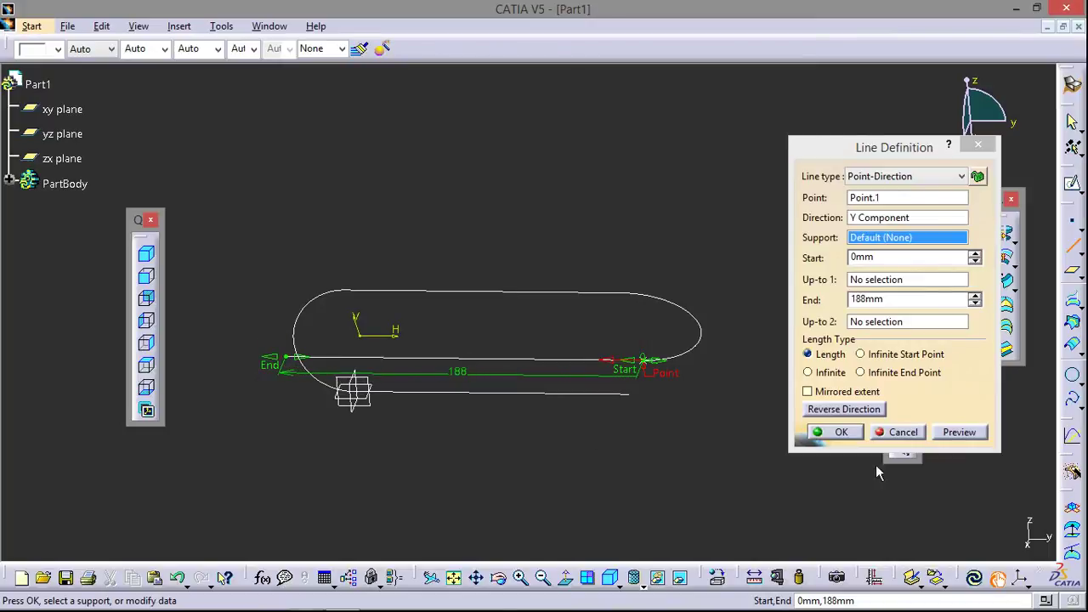
click(842, 432)
mouse_move(486, 498)
middle_down()
mouse_move(441, 410)
mouse_move(447, 478)
middle_up()
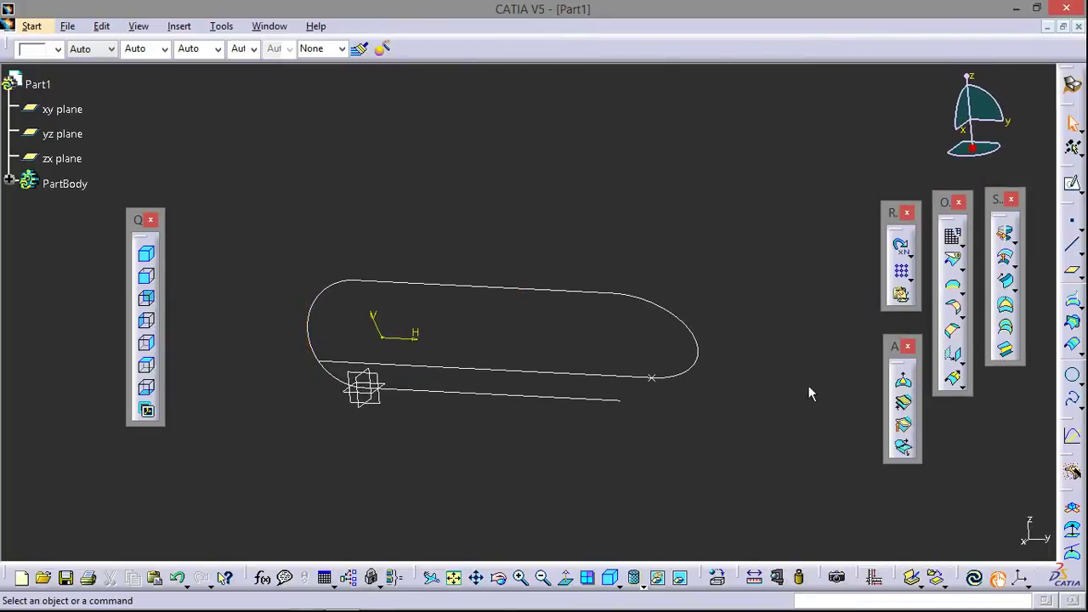
Add a 44 mm Point-Direction line along Y from the first line's end vertex
click(1073, 246)
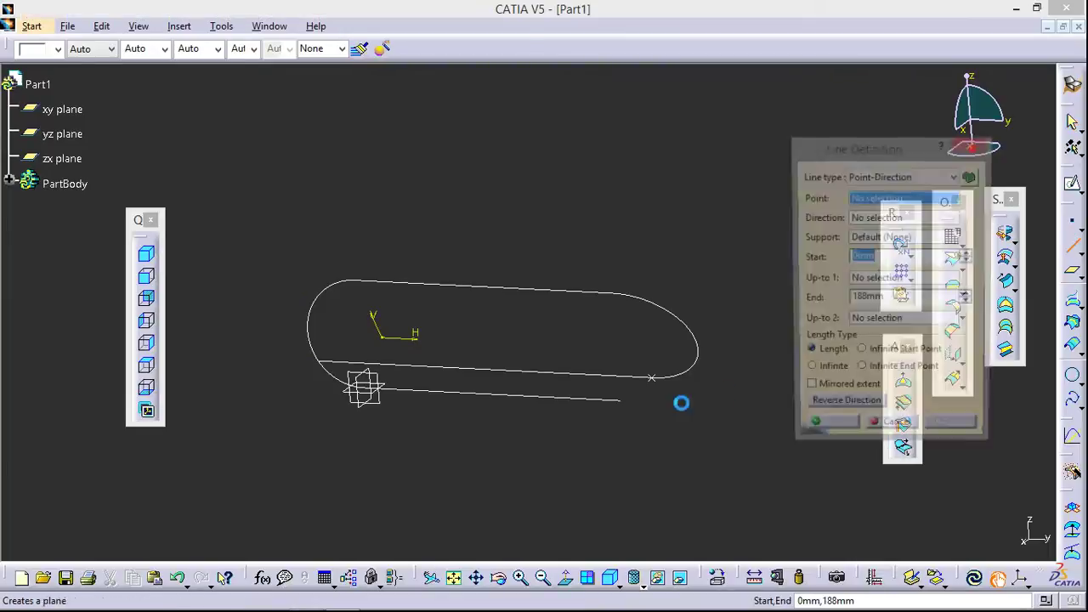
click(621, 399)
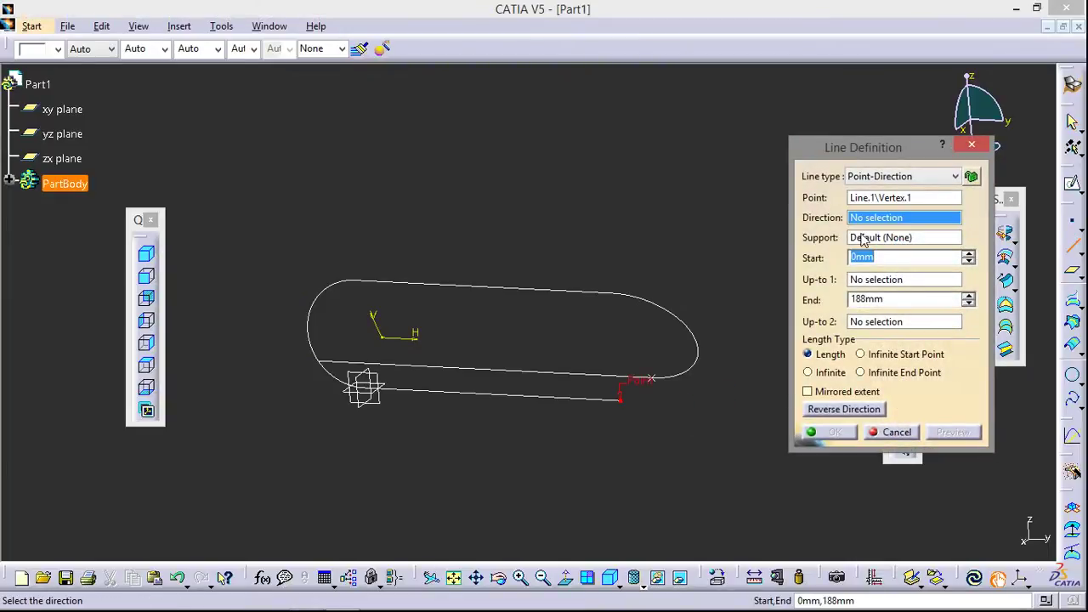
right_click(885, 218)
click(922, 265)
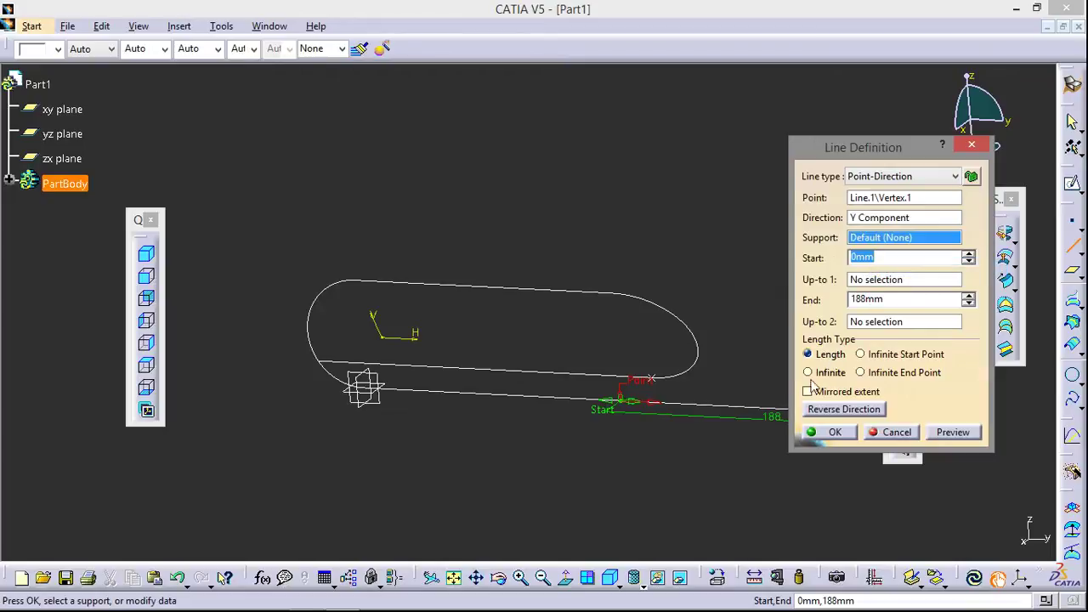
middle_drag(697, 462, 463, 457)
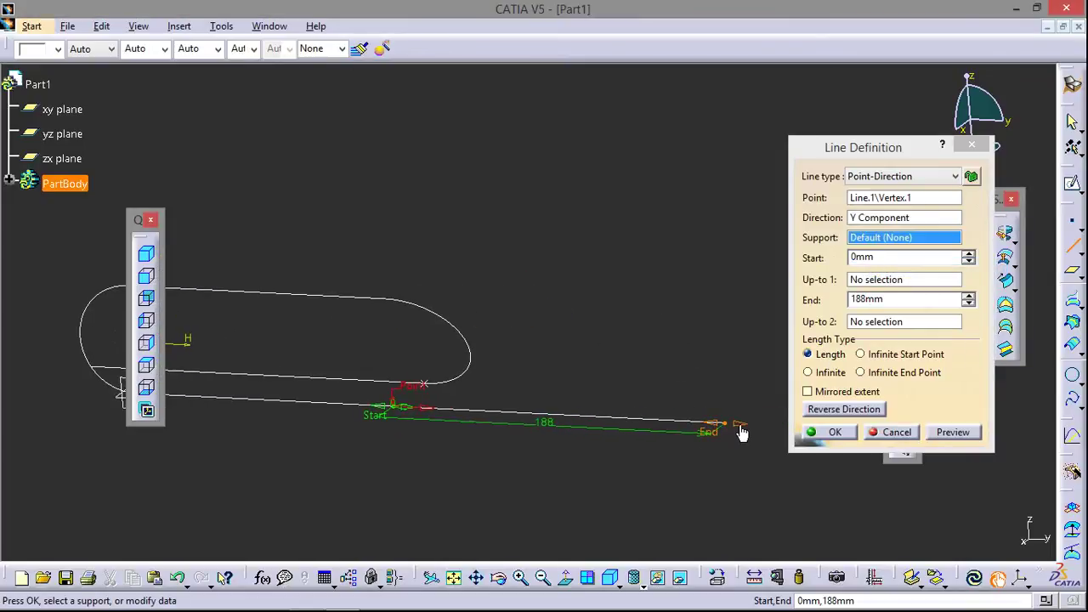
drag(742, 434, 496, 414)
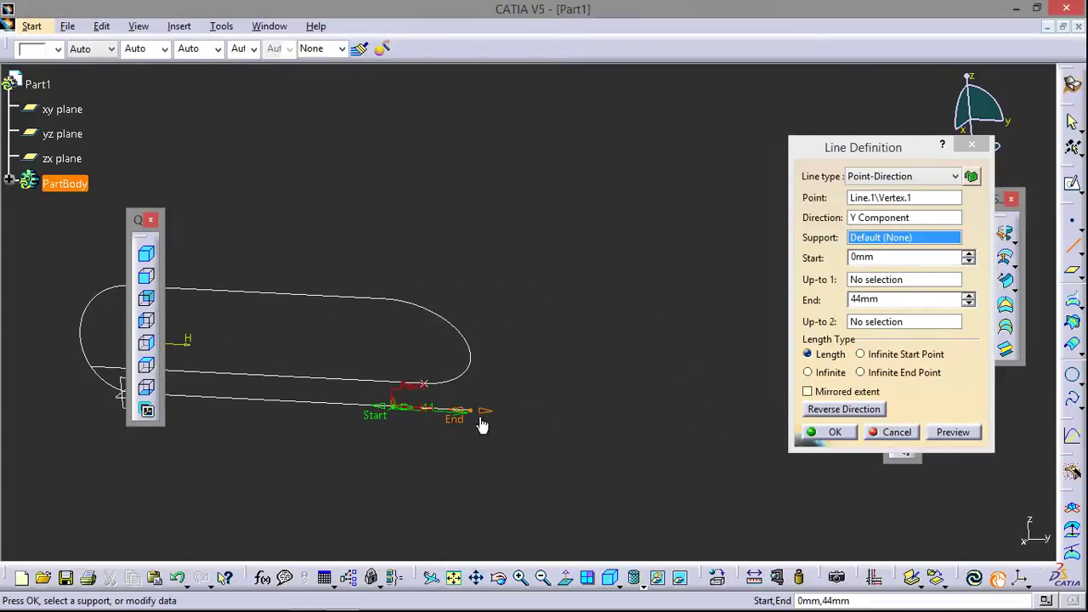
middle_drag(481, 426, 574, 456)
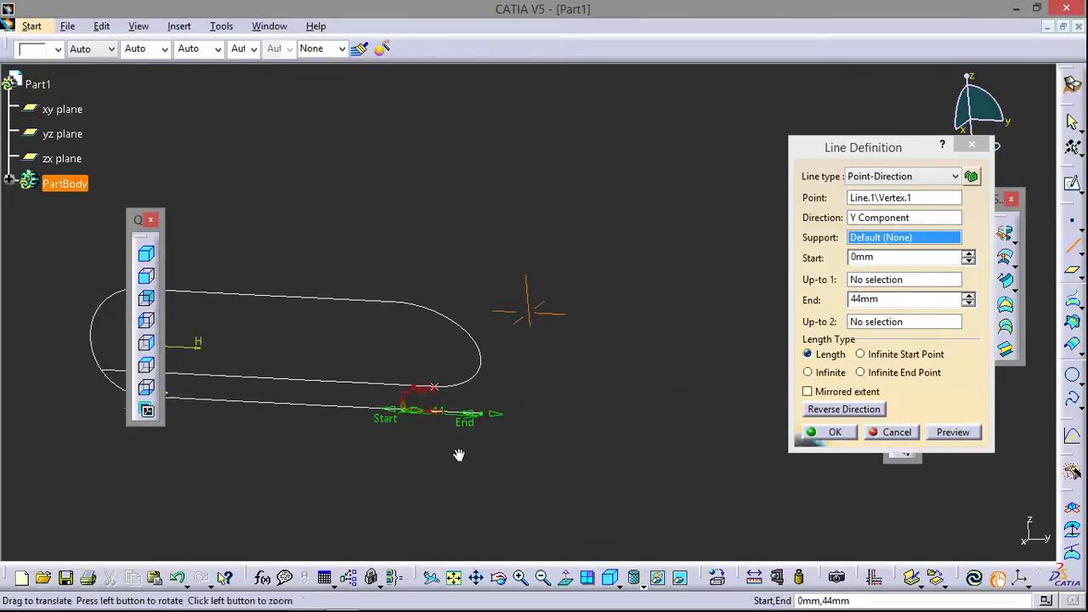
click(836, 432)
mouse_move(686, 393)
middle_down()
mouse_move(483, 451)
mouse_move(460, 403)
middle_up()
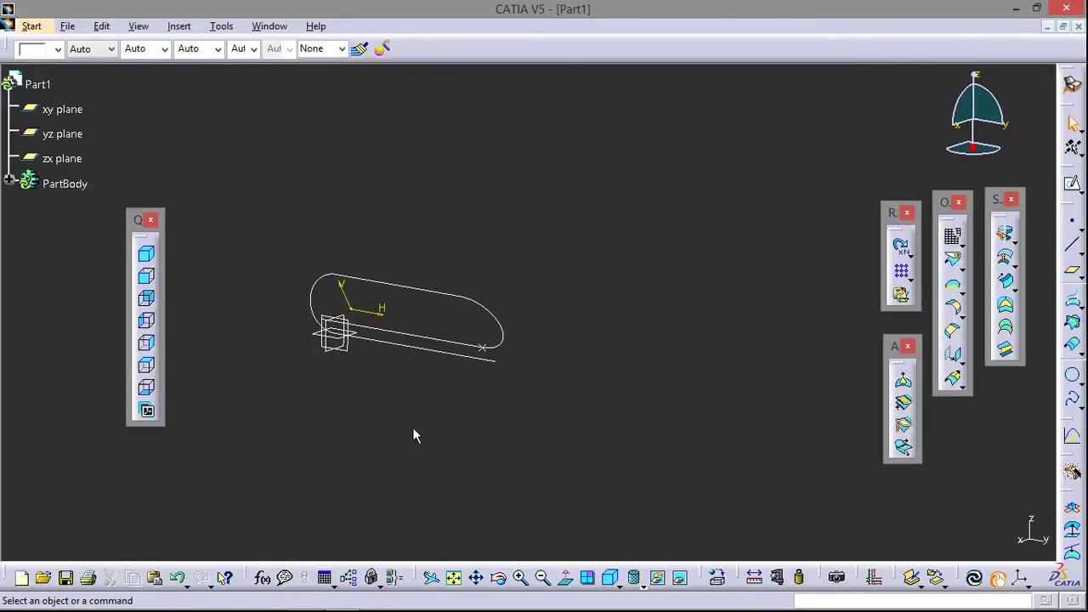
mouse_move(413, 436)
middle_down()
mouse_move(629, 449)
mouse_move(613, 379)
middle_up()
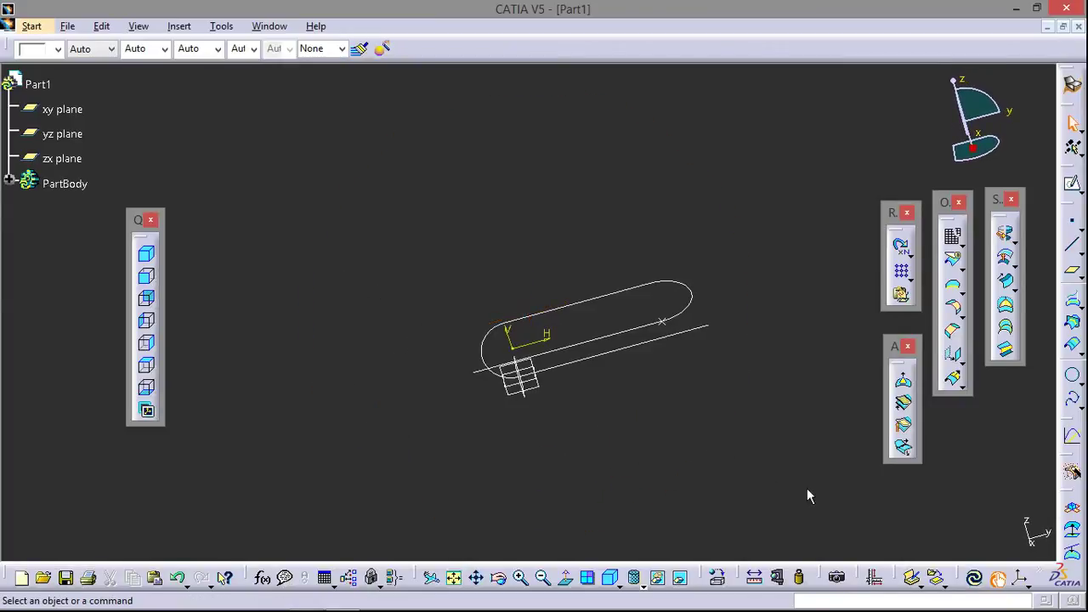
Create a 25 mm center-and-axis circle at the long line's left end, around that line
click(1074, 376)
click(1073, 376)
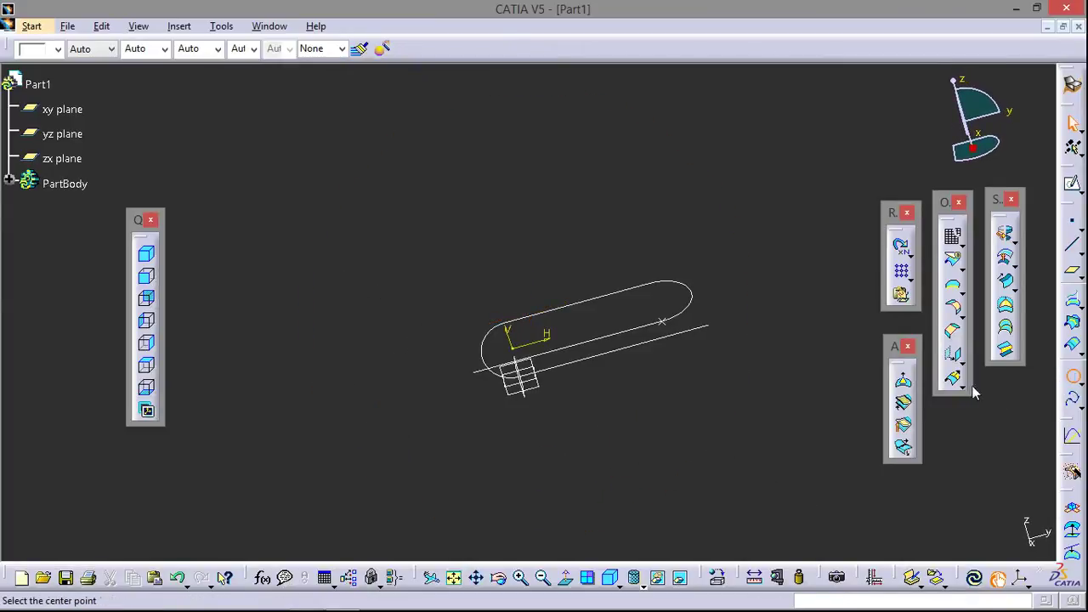
click(474, 371)
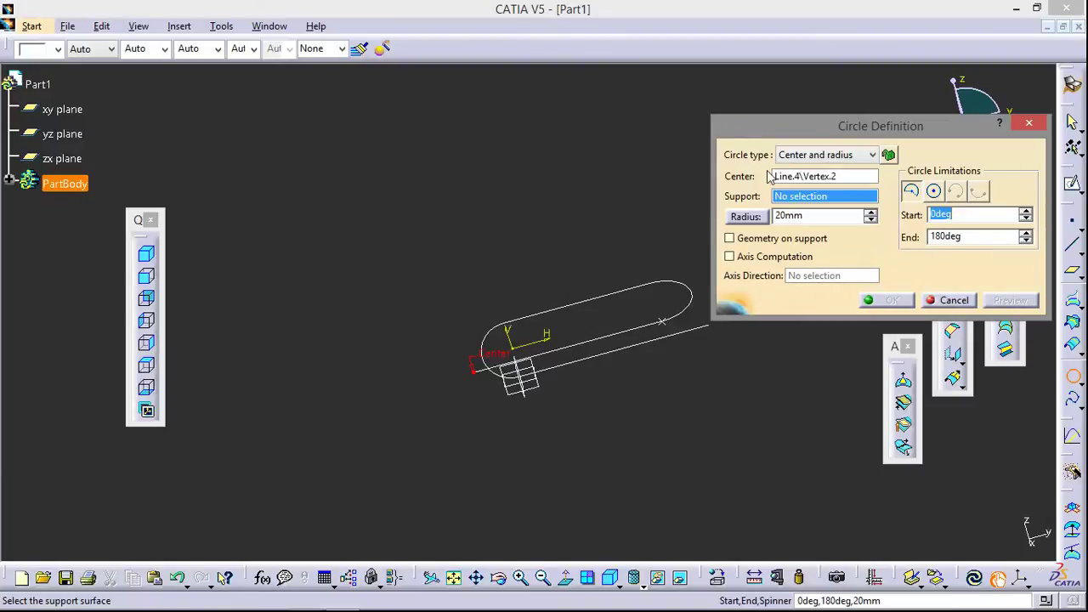
click(850, 155)
click(808, 220)
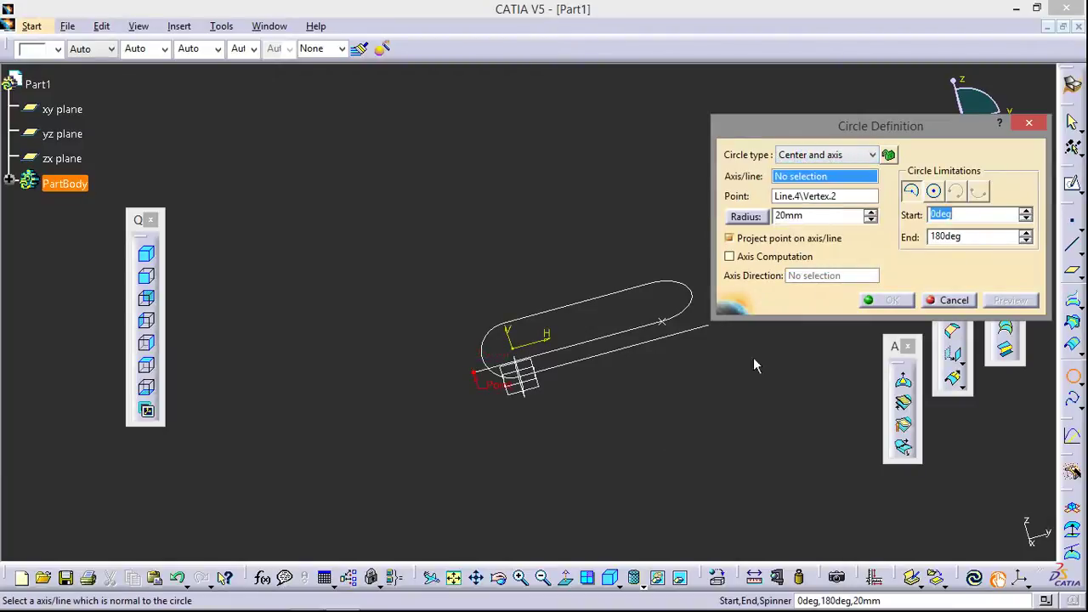
click(629, 344)
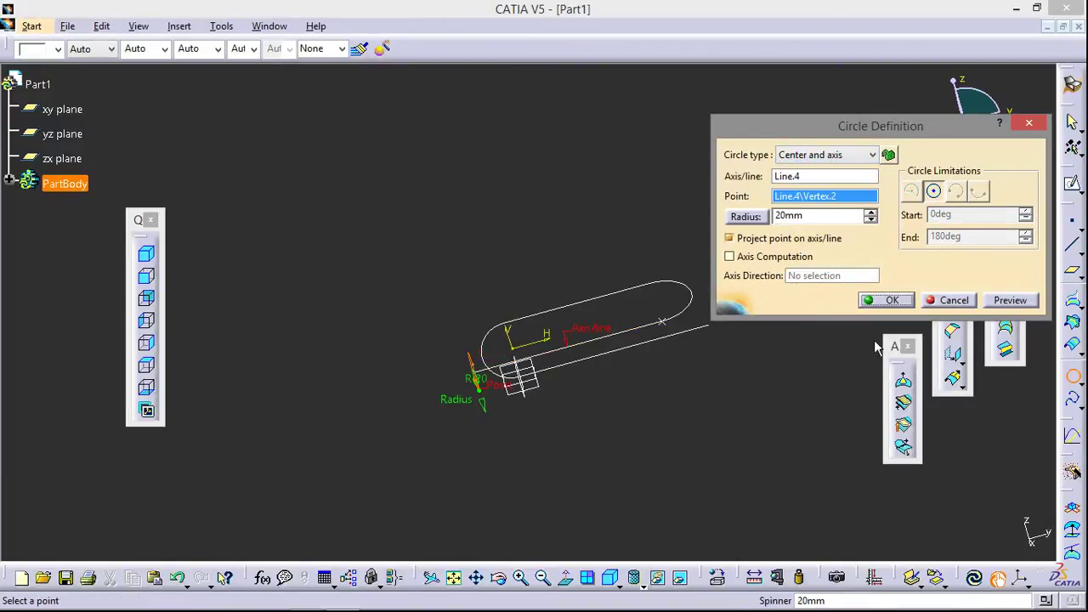
middle_drag(546, 419, 469, 319)
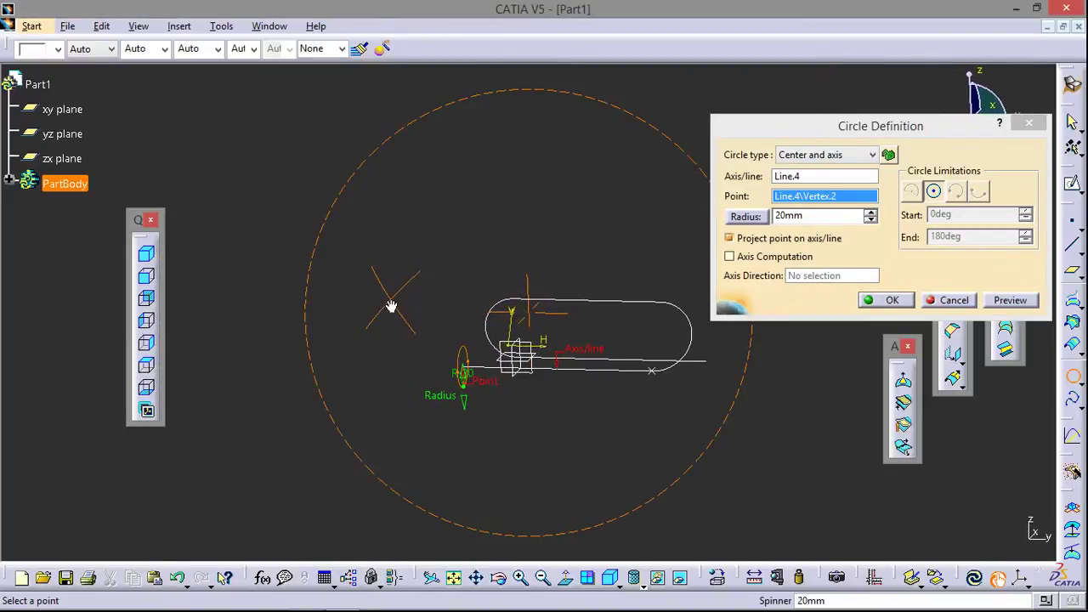
middle_drag(415, 306, 428, 316)
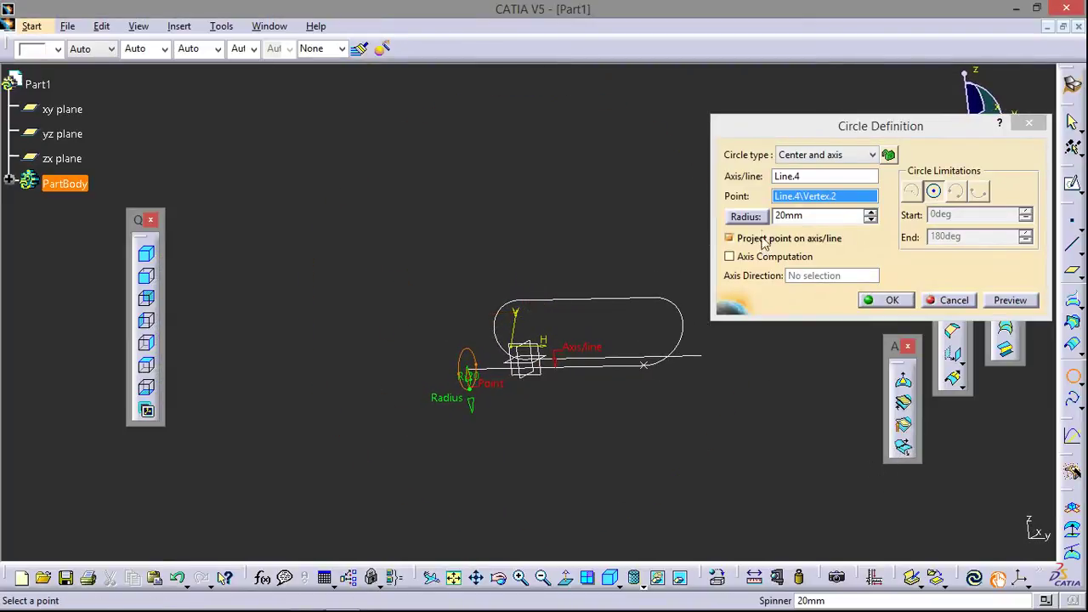
click(779, 216)
text(25)
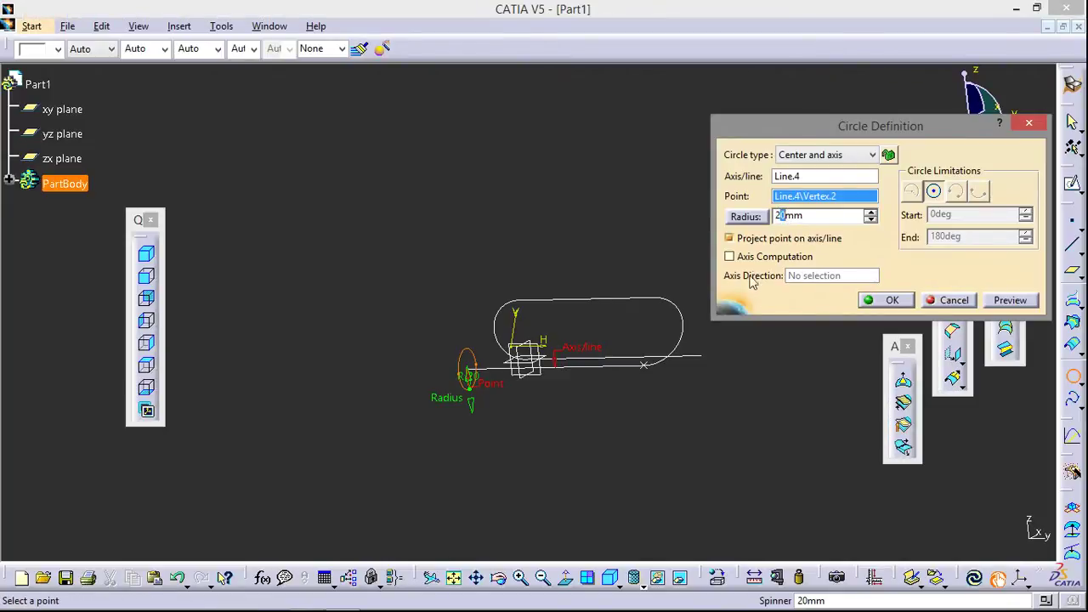
click(882, 305)
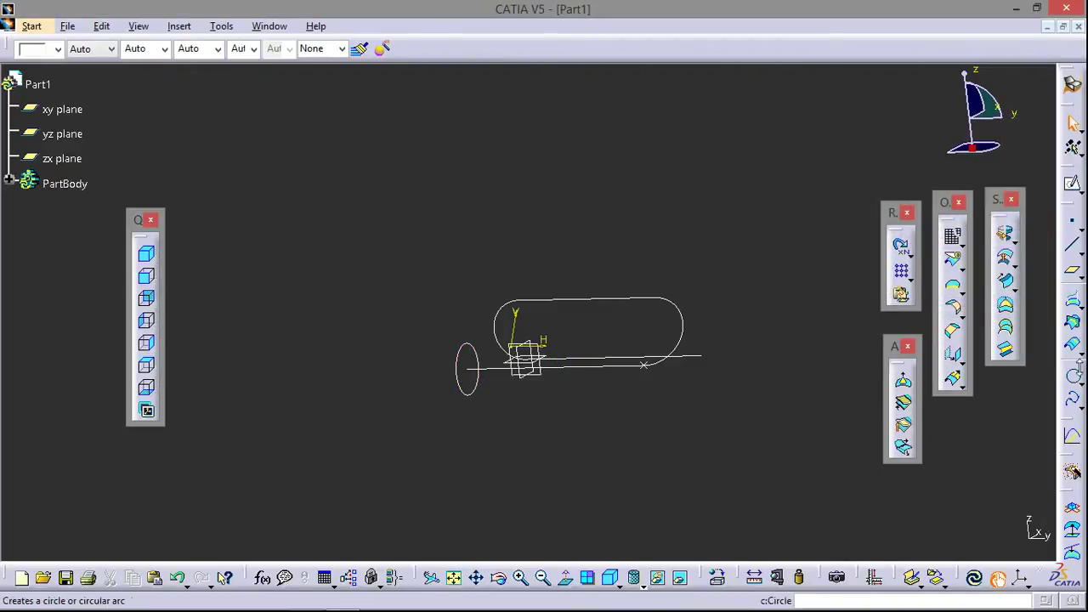
Add a smaller center-and-axis circle at Point.1 around the long line
click(1075, 375)
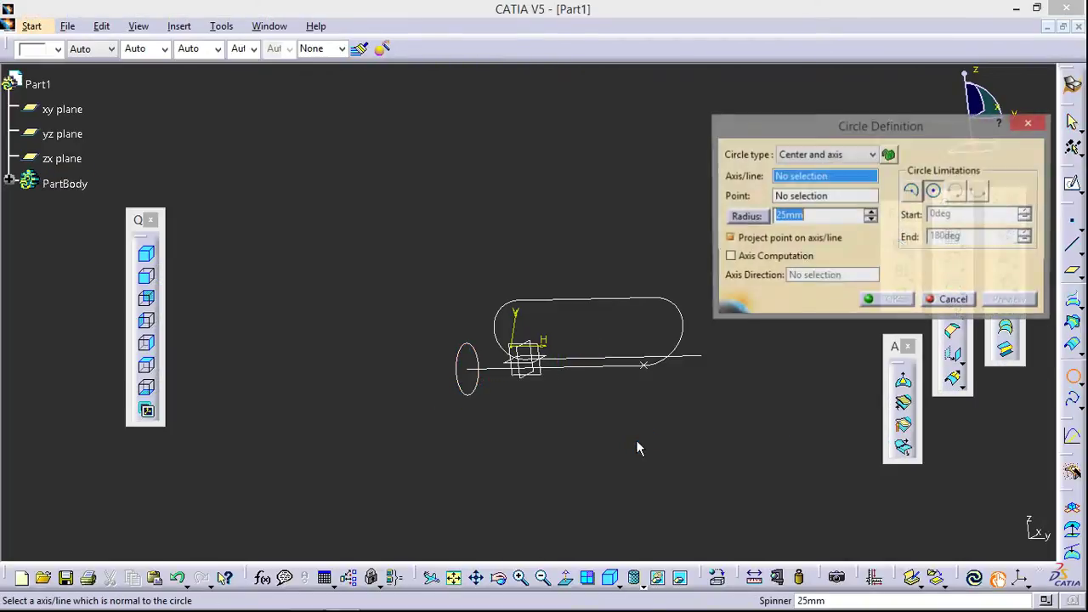
click(648, 368)
click(806, 156)
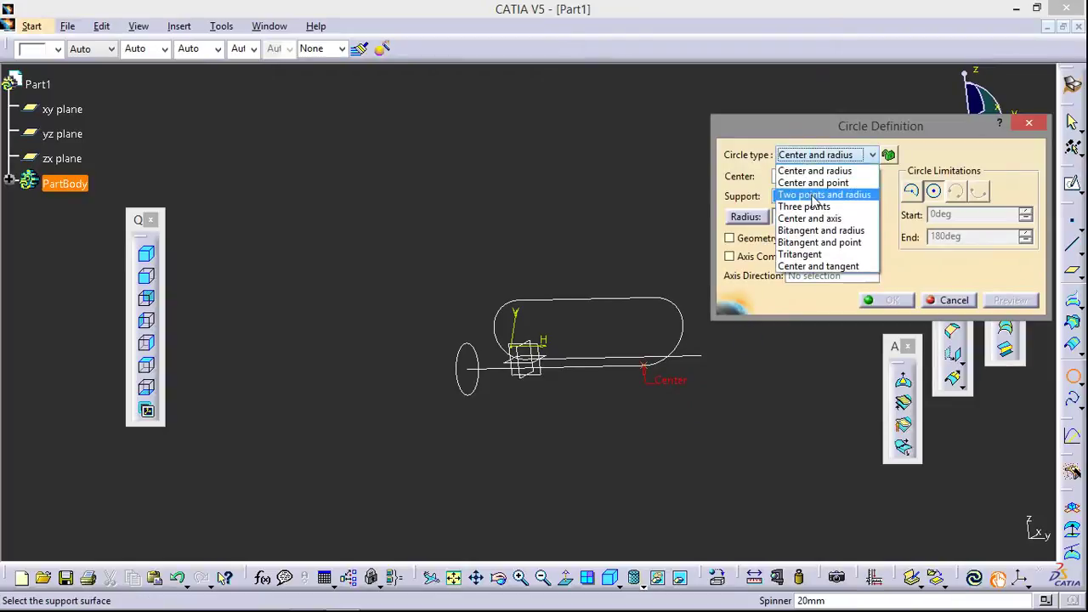
click(810, 219)
click(621, 363)
text(10)
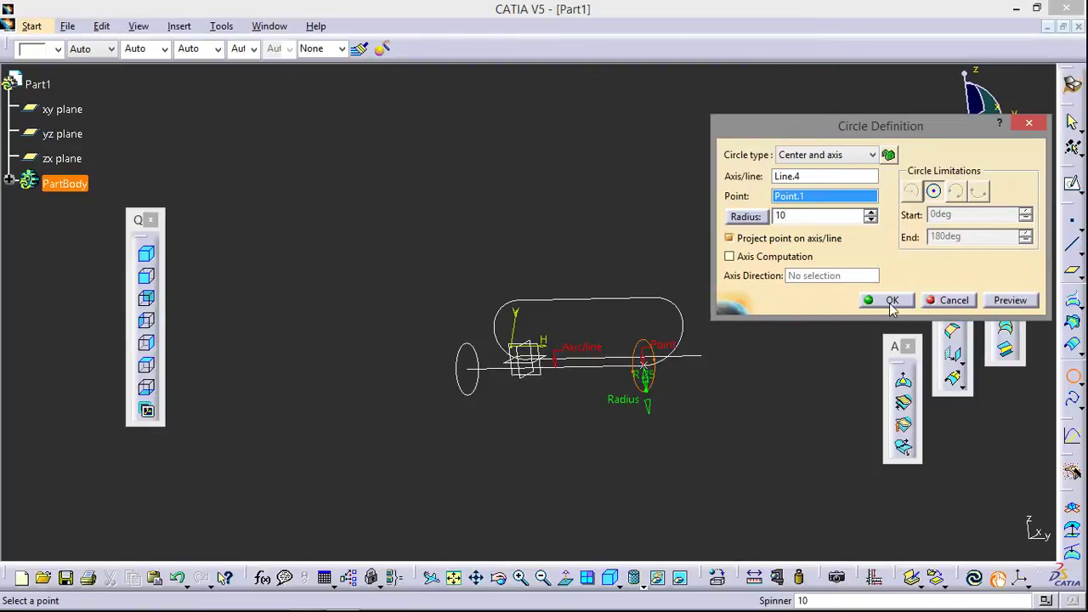
click(890, 302)
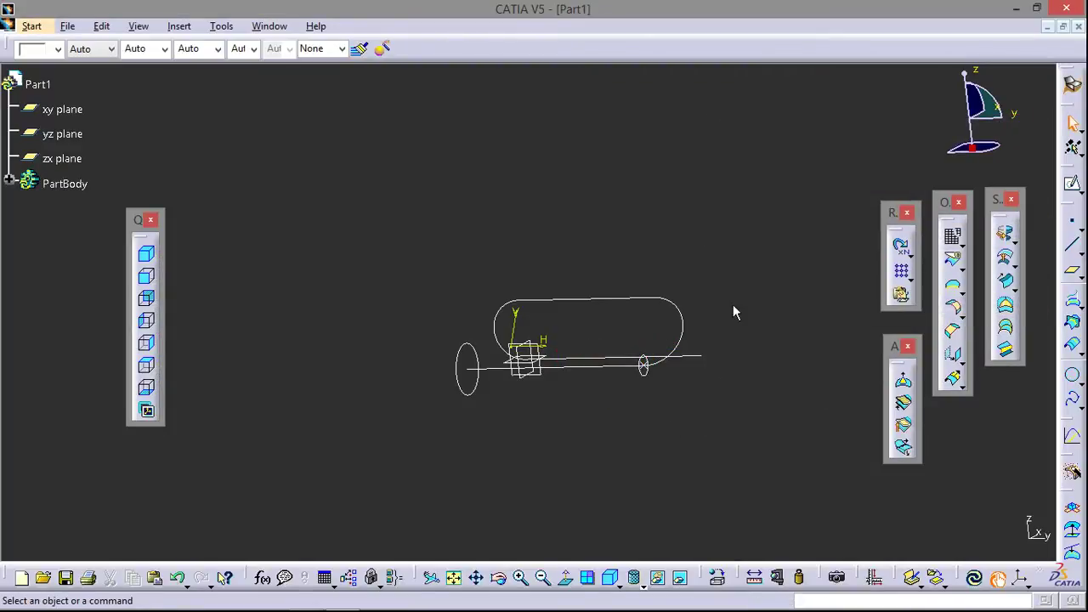
Begin a join of the top line, left arc and lower-right line, then discard it
click(954, 249)
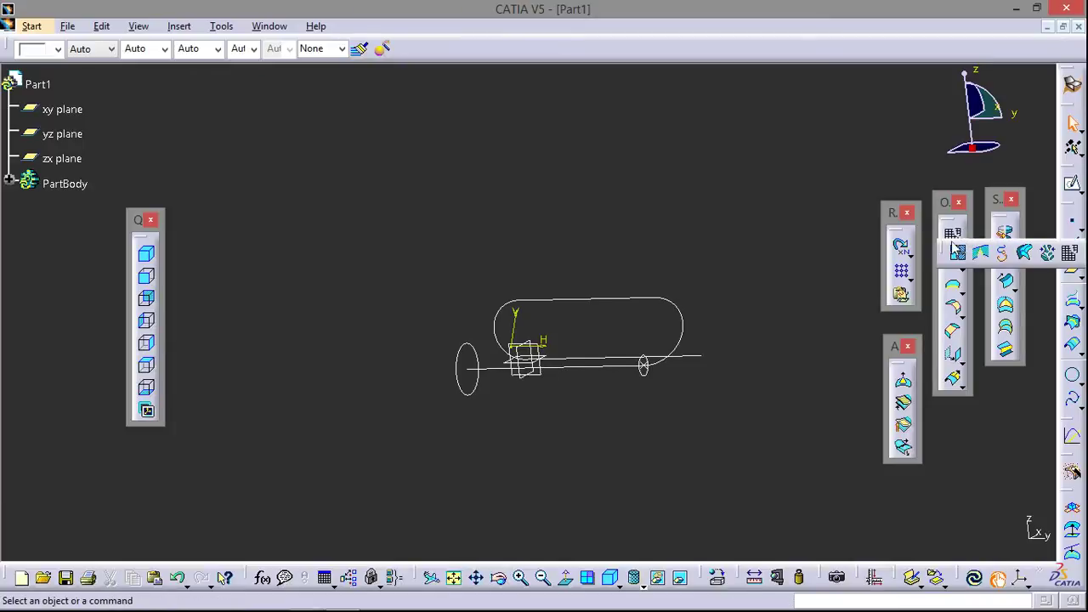
click(957, 251)
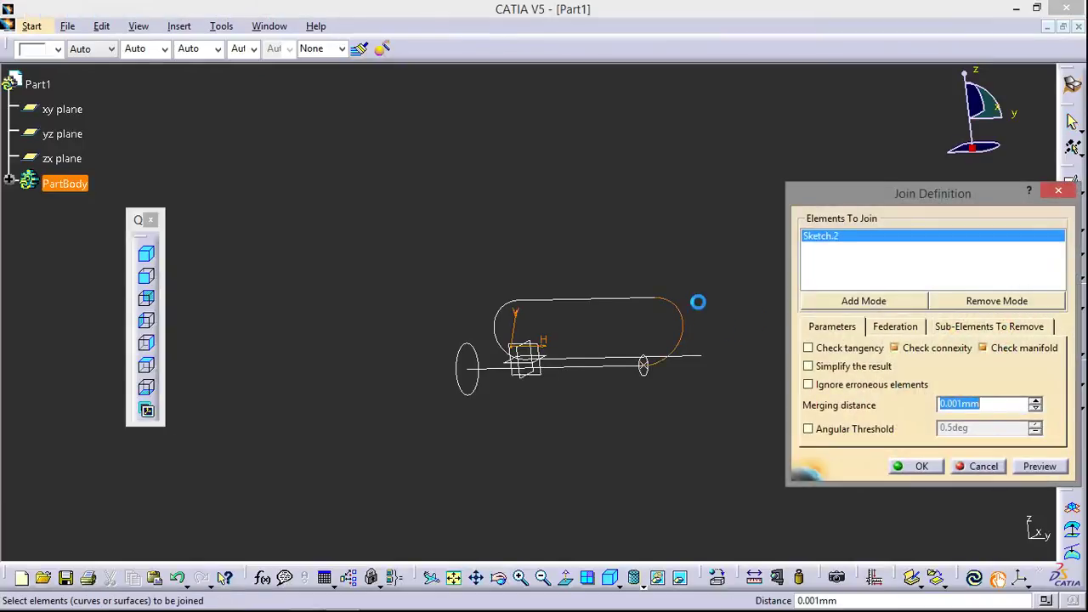
click(598, 300)
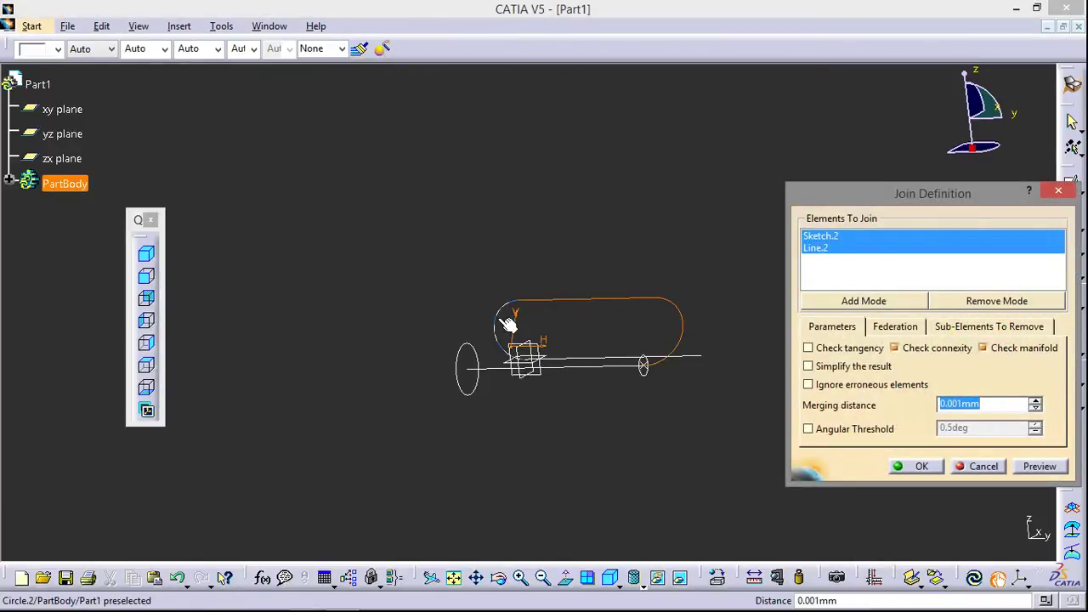
click(504, 316)
click(696, 357)
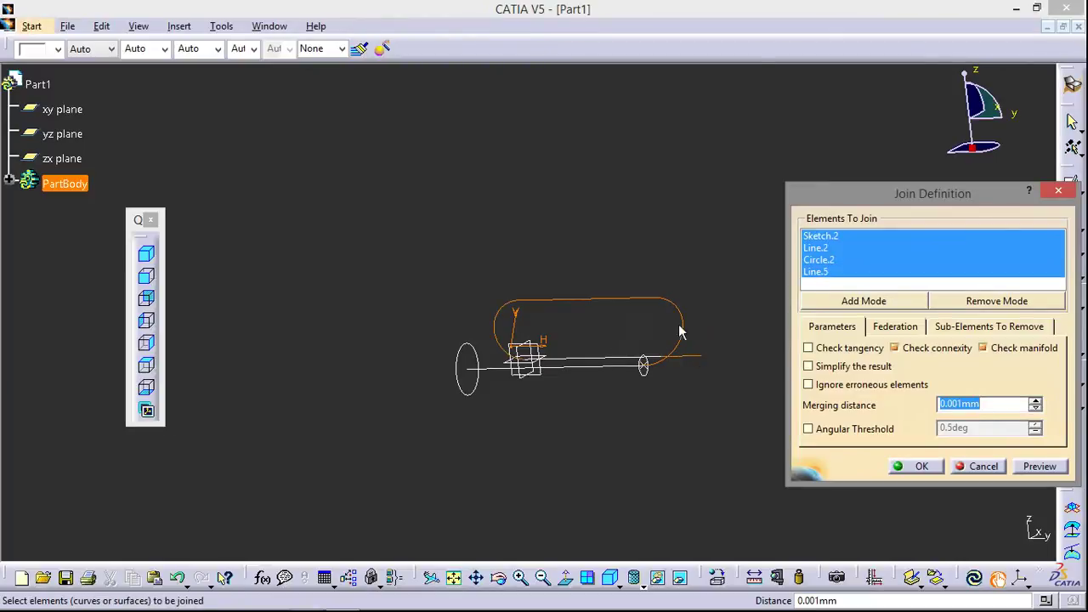
click(1059, 192)
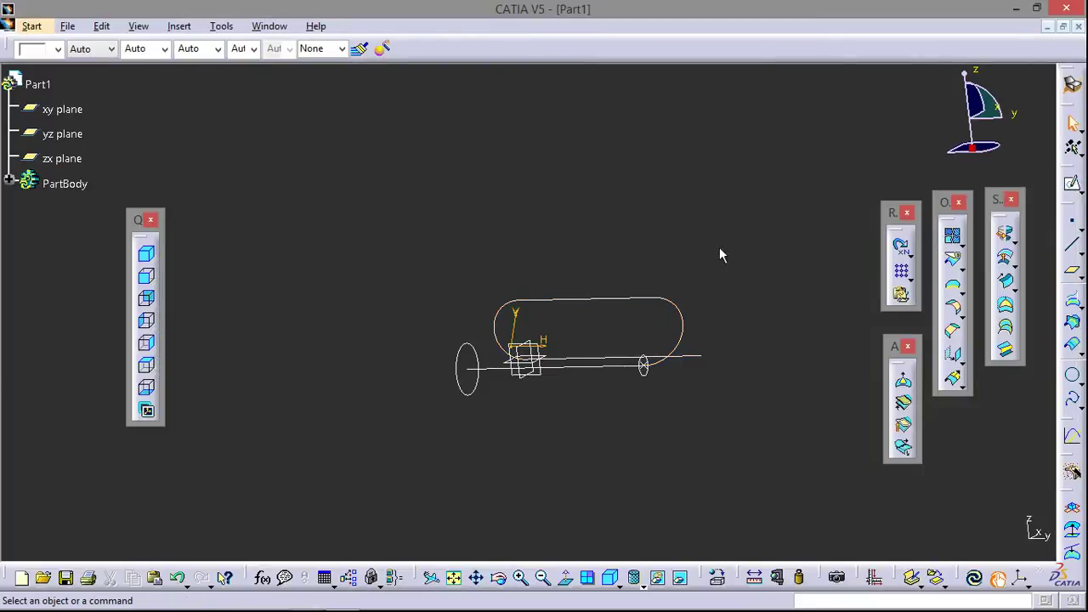
Join Sketch.2, the top line, left arc, bottom line and short right line
click(953, 241)
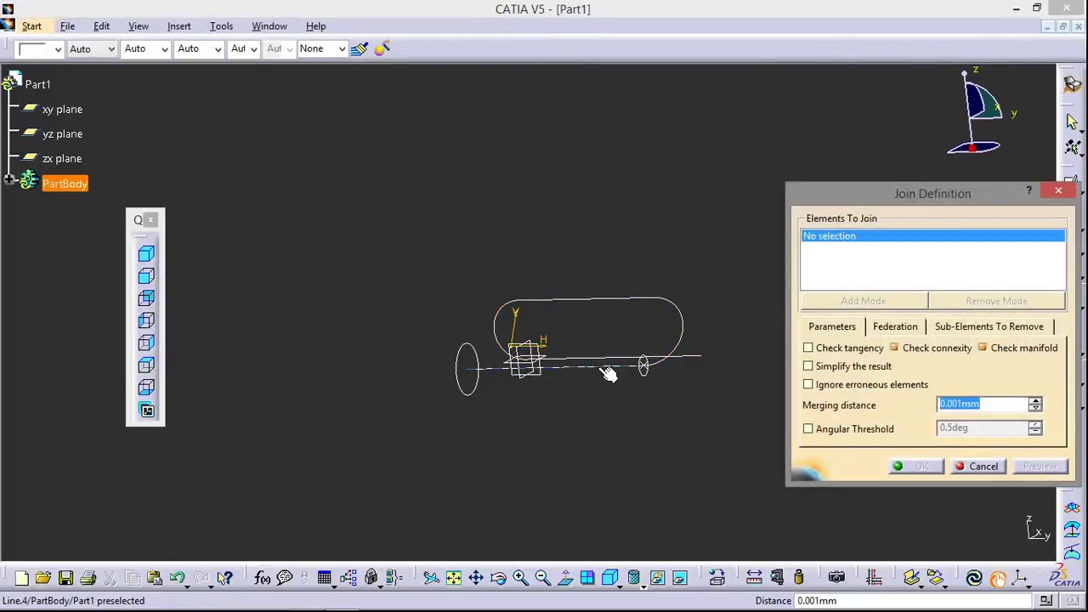
click(685, 333)
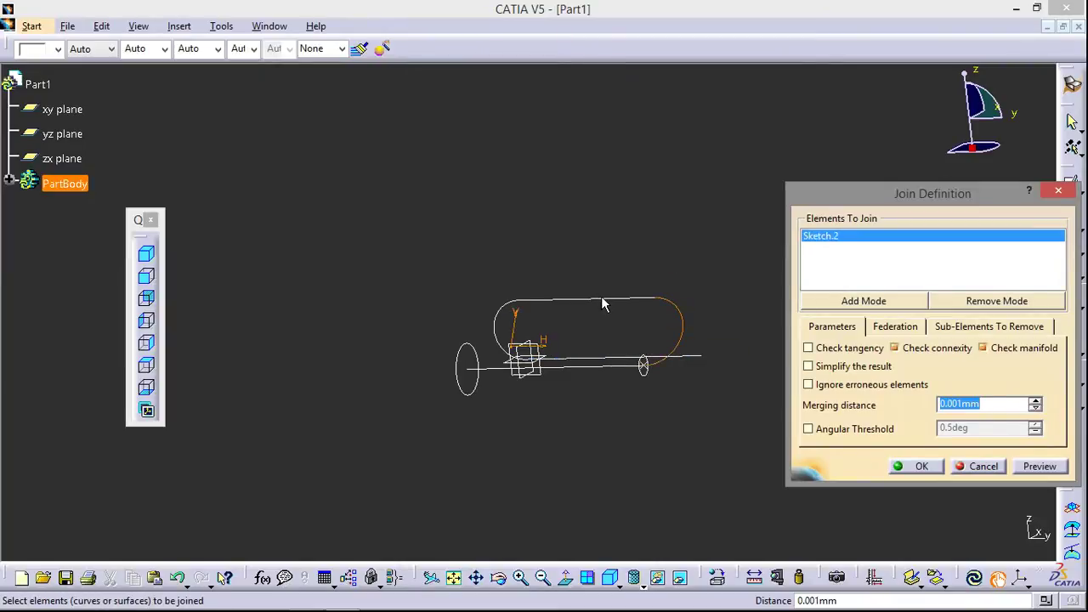
click(537, 300)
click(500, 313)
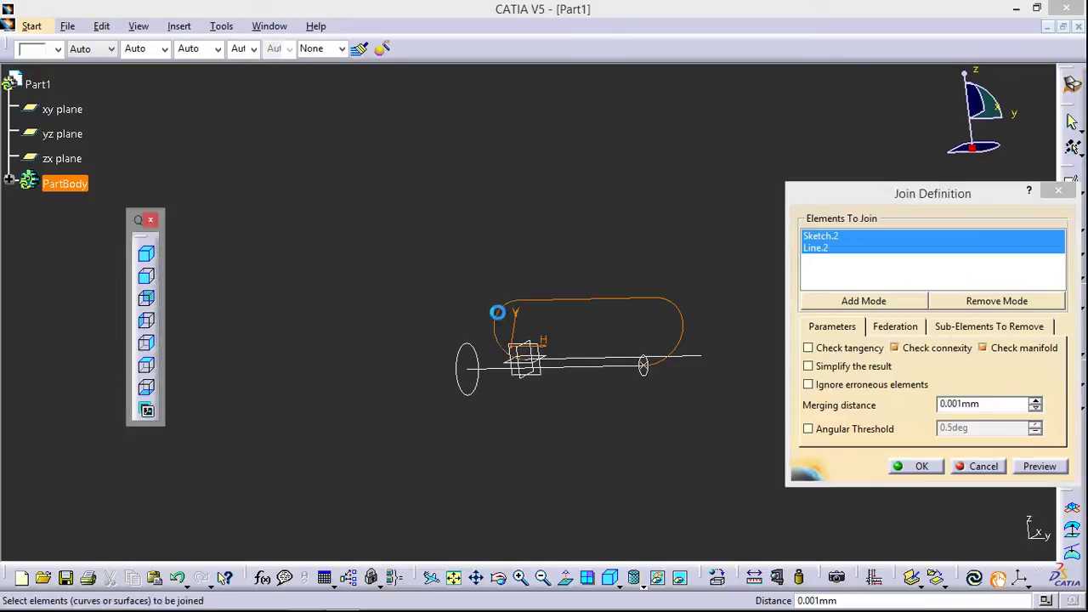
click(606, 359)
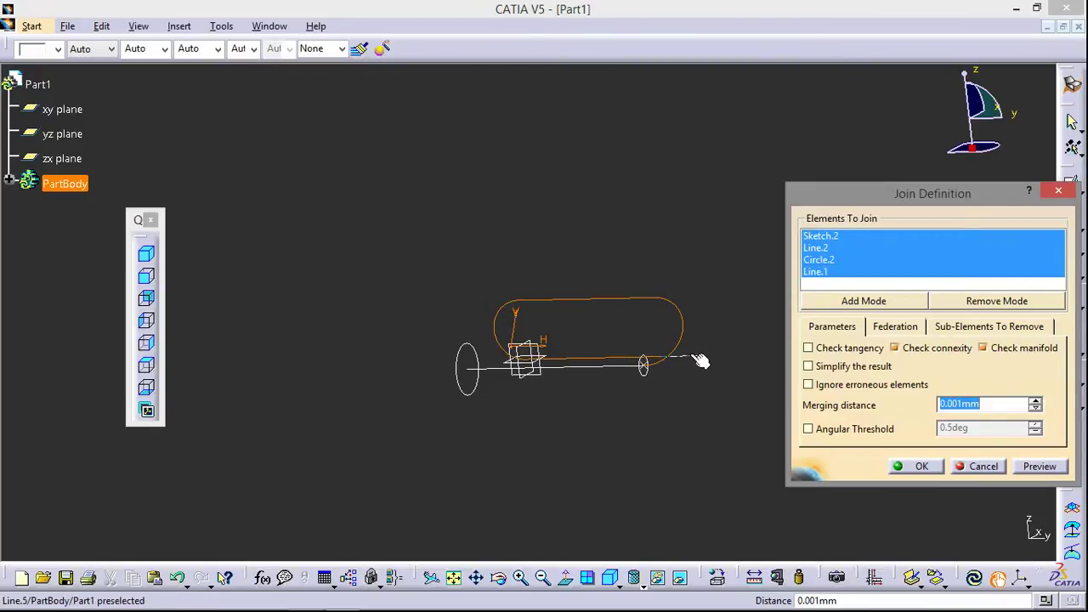
click(699, 356)
click(911, 467)
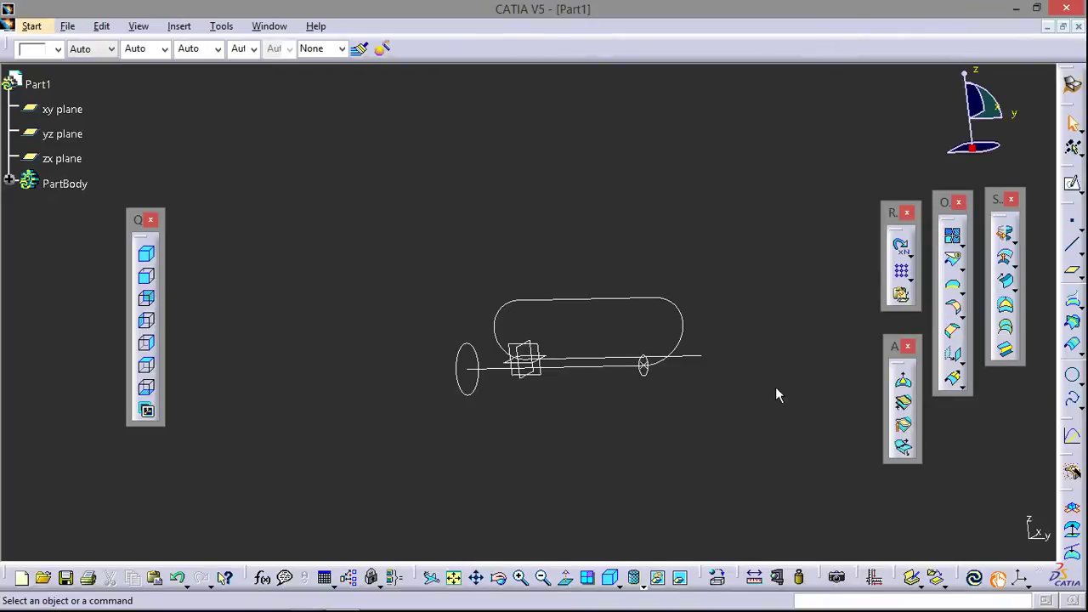
Loft a multi-sections surface from the large Circle.3 to the small Circle.4
click(1005, 327)
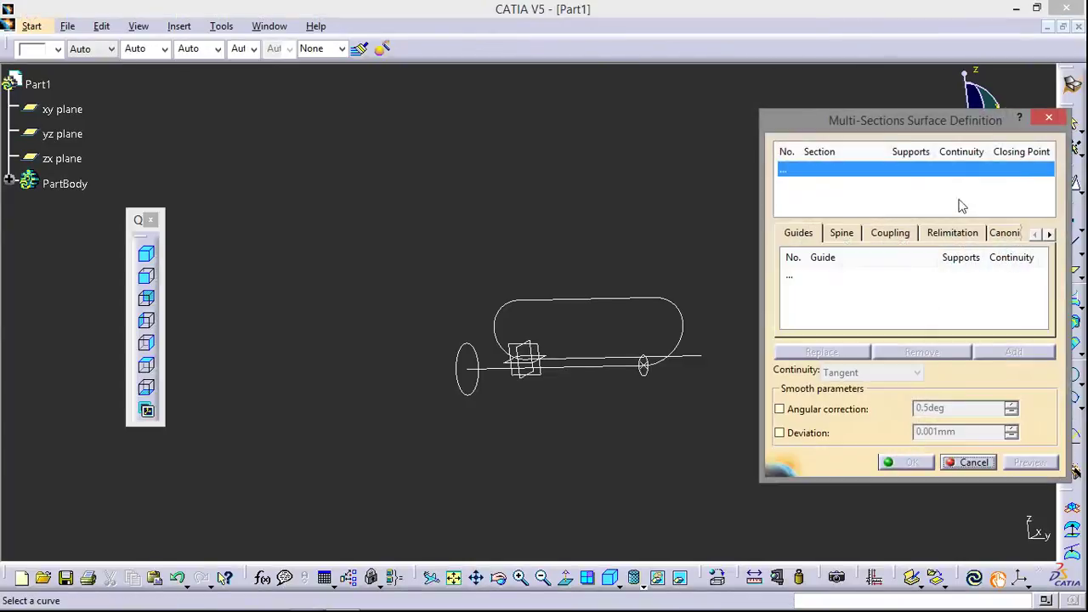
click(1049, 118)
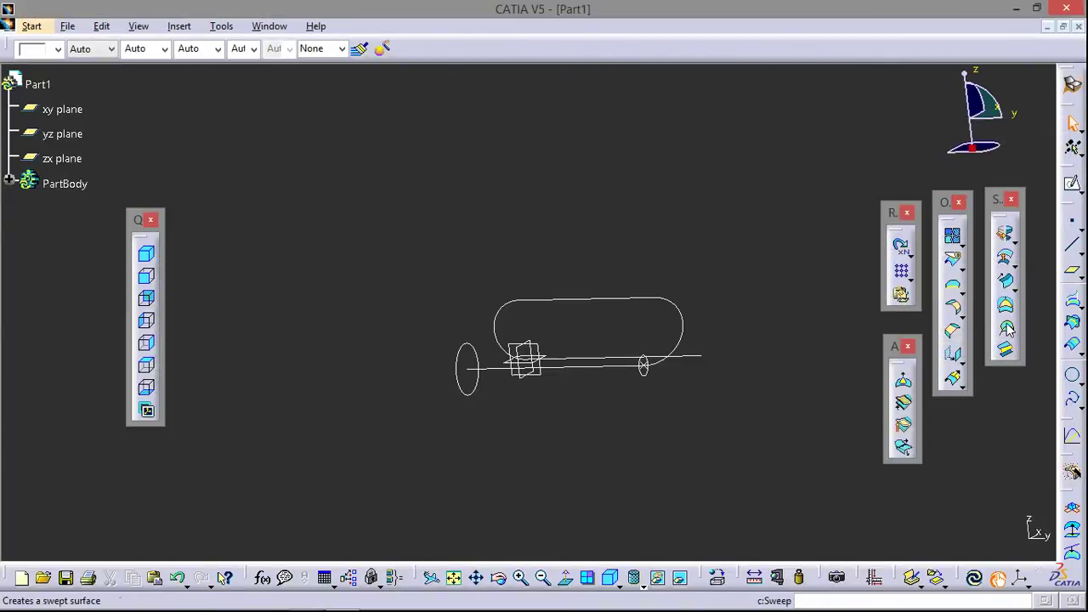
click(1007, 329)
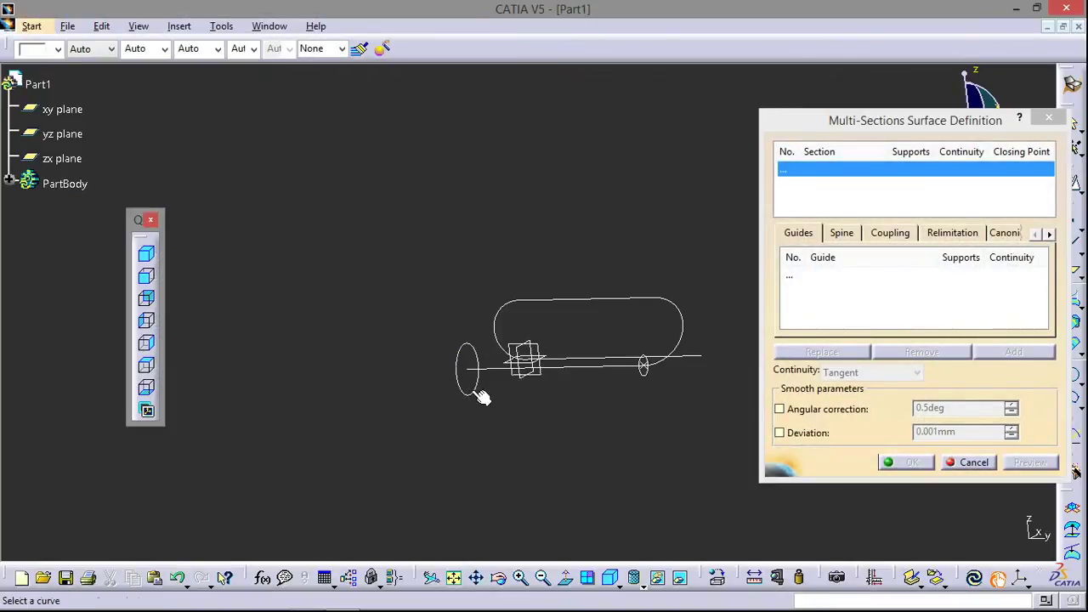
click(474, 393)
click(646, 374)
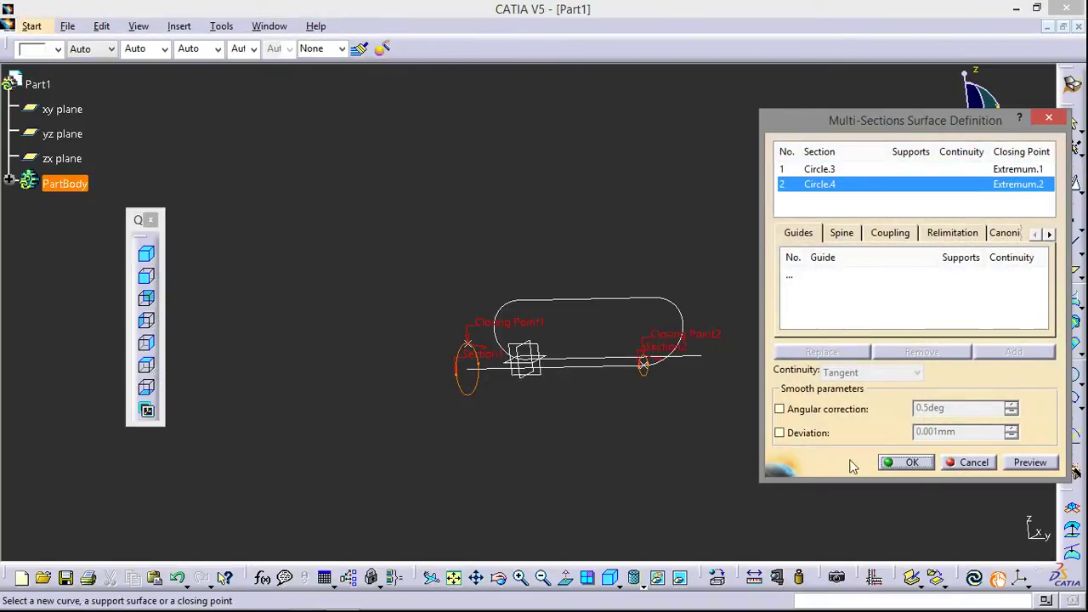
click(911, 462)
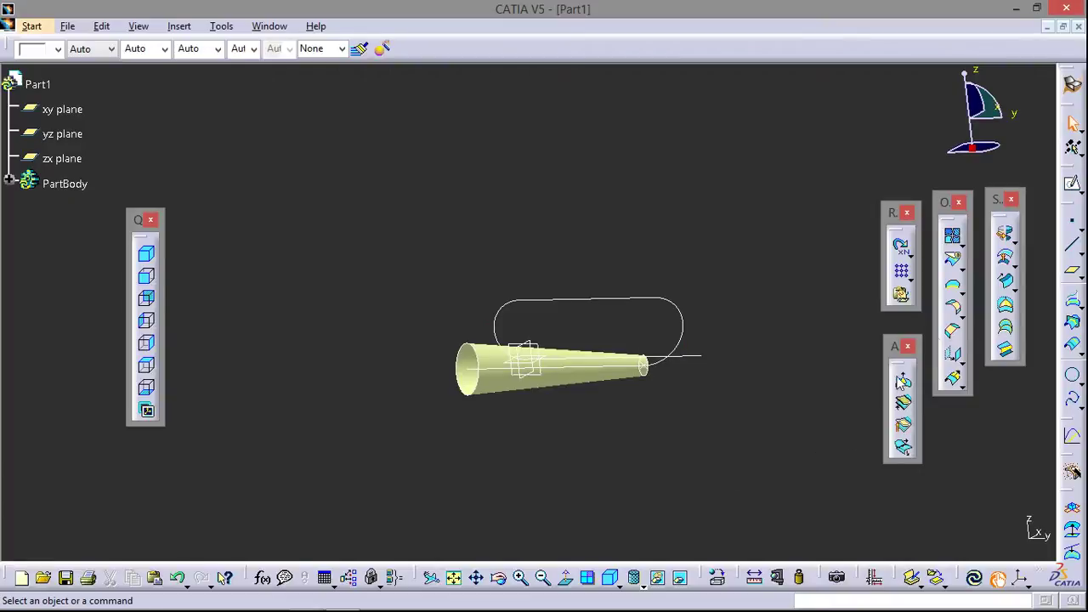
Sweep the small circle profile along Join.1 into the looped tube surface, dismissing the warning
click(1006, 282)
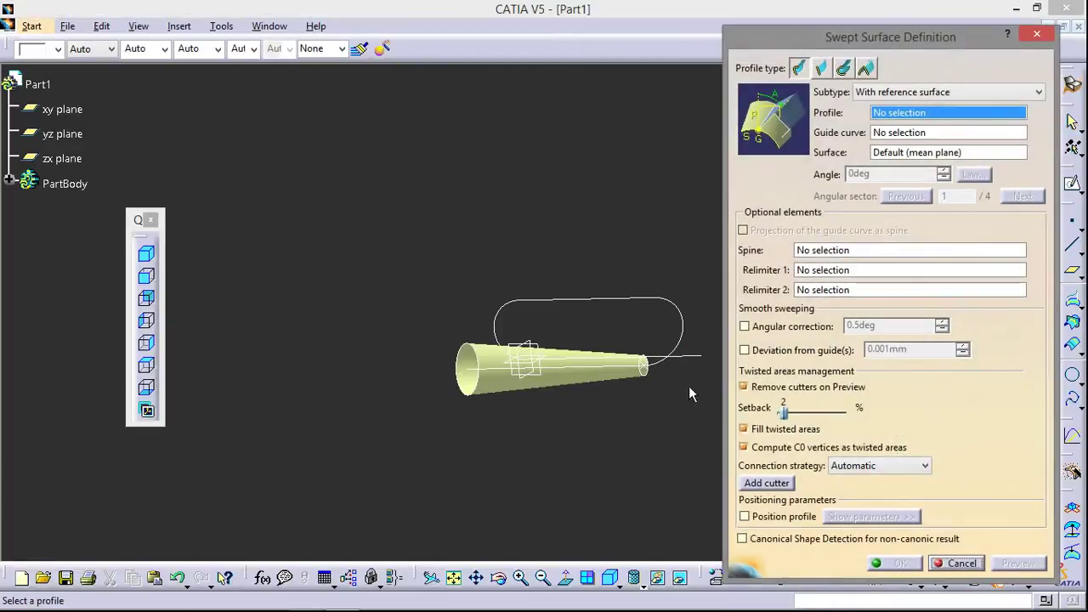
click(655, 376)
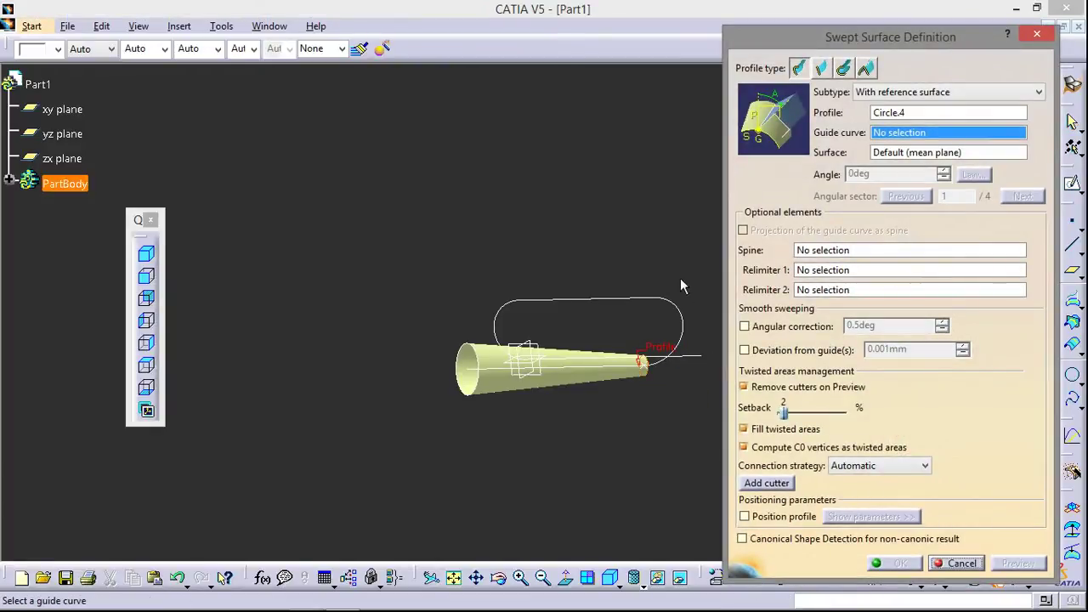
click(659, 299)
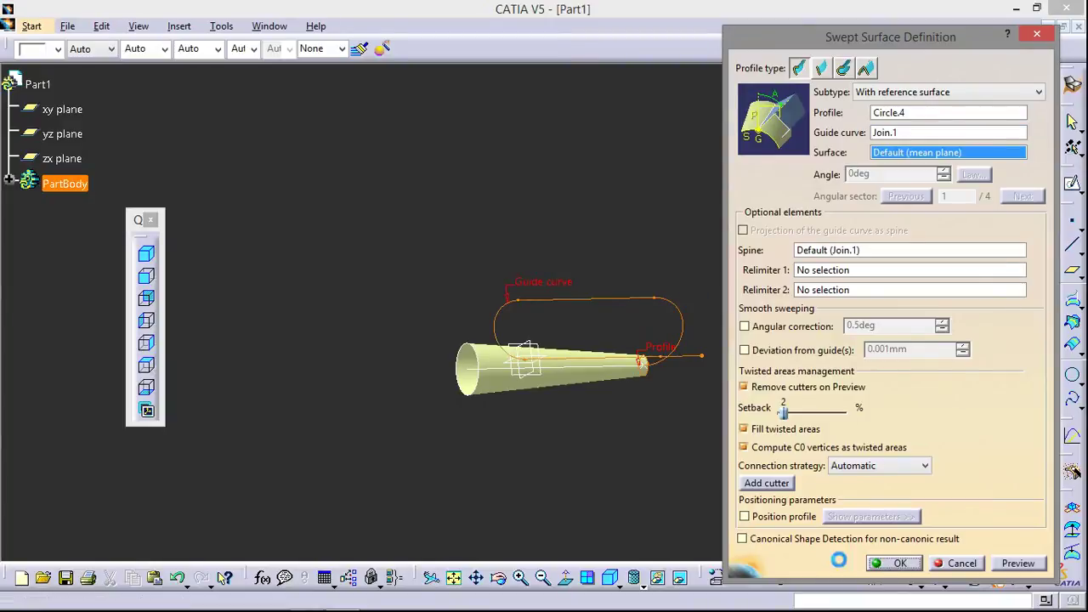
click(893, 563)
click(440, 555)
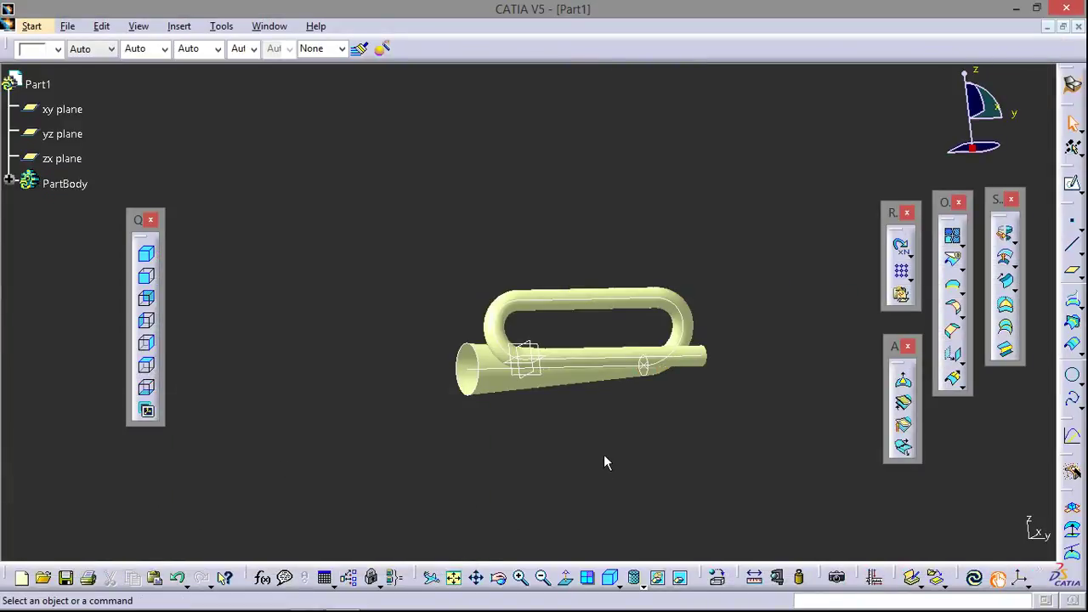
Create an axis system with its origin at Line.4's end vertex at the cone's wide end
click(1021, 583)
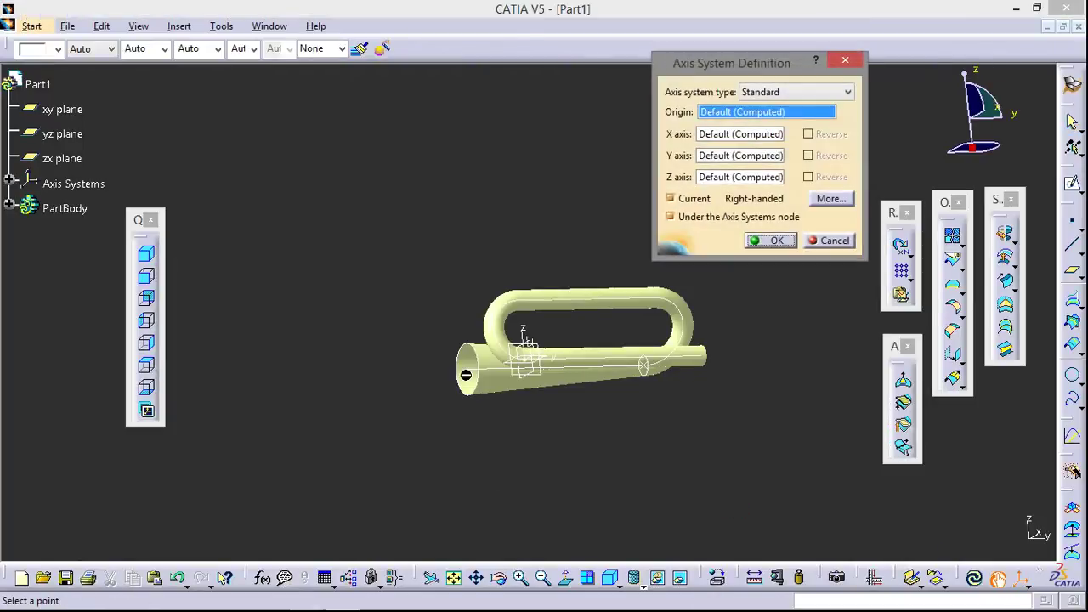
click(467, 367)
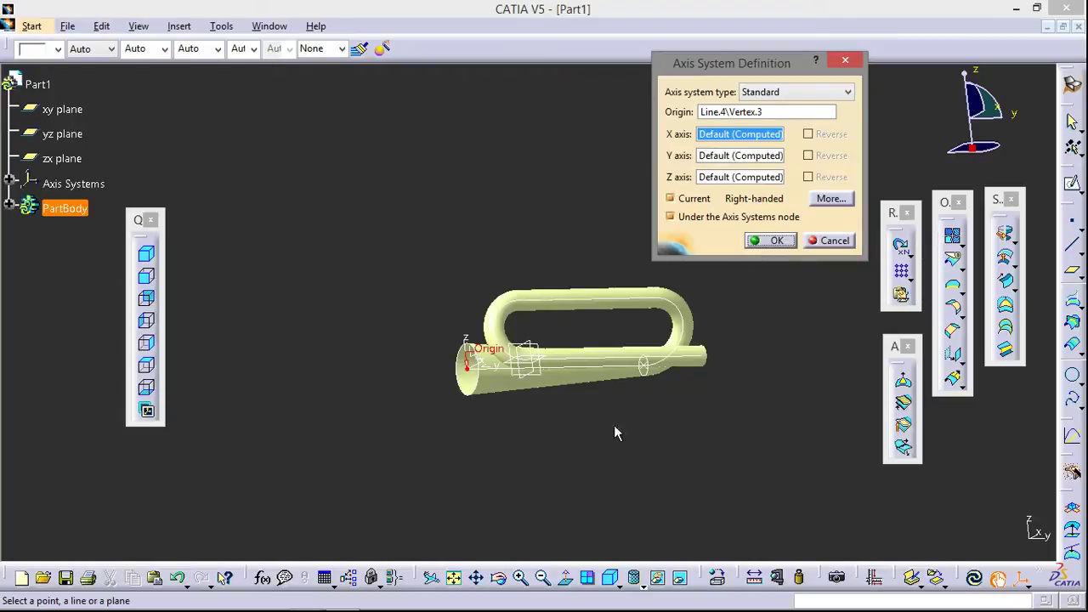
click(775, 243)
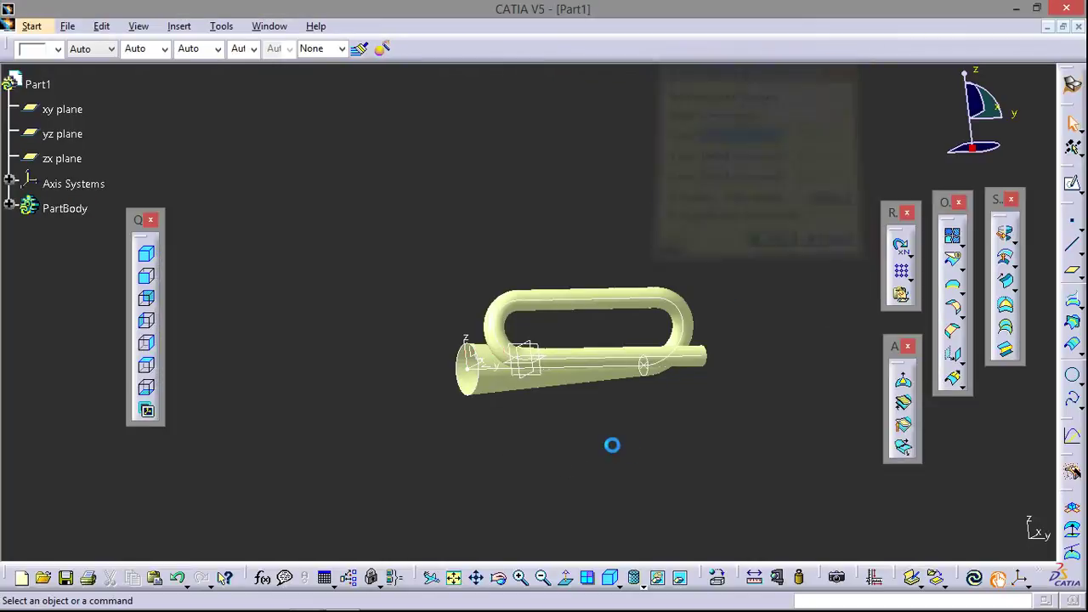
Zoom in on the cone's wide end and select the new axis system's YZ plane
middle_drag(613, 444, 576, 441)
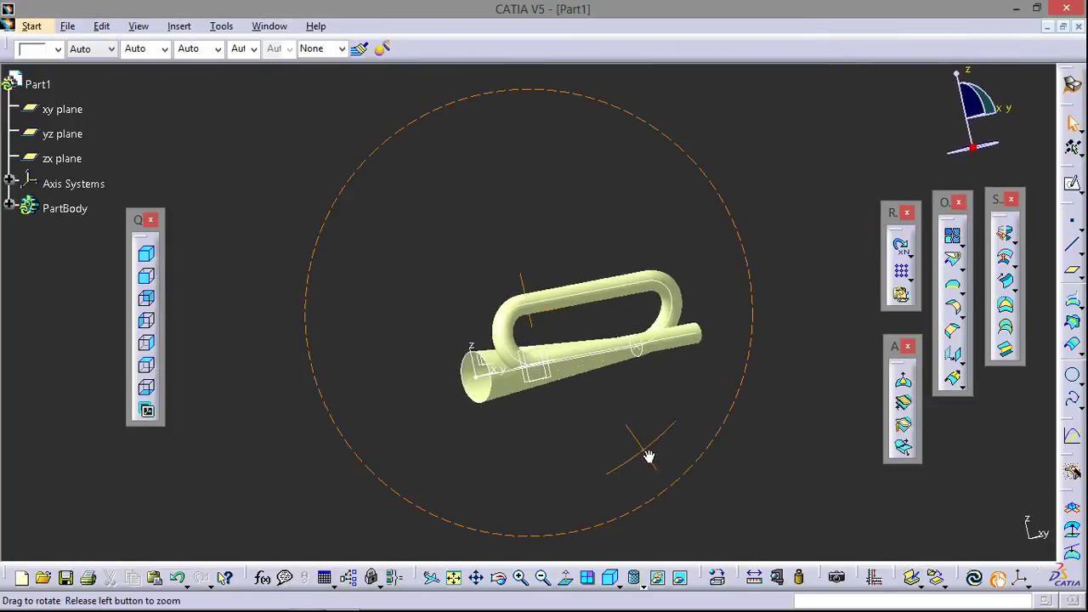
middle_drag(575, 441, 517, 414)
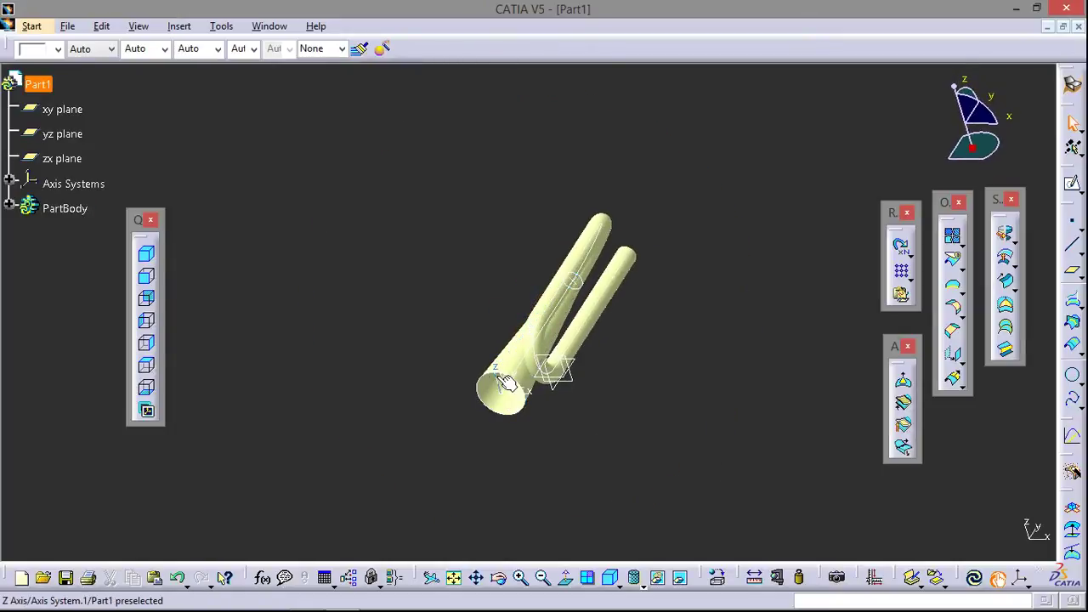
ctrl+middle_drag(449, 442, 590, 175)
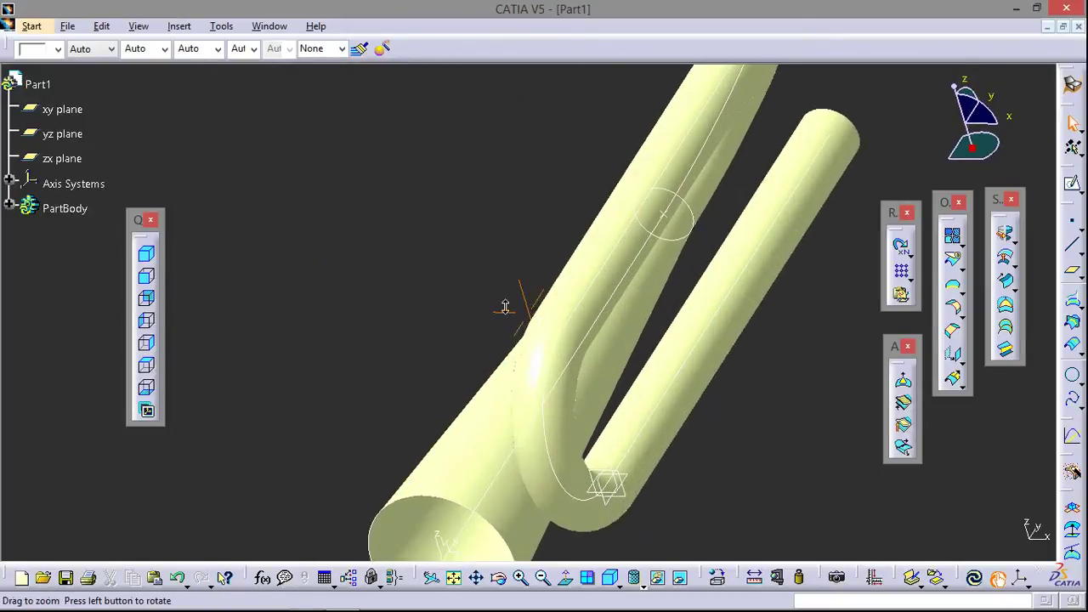
click(555, 336)
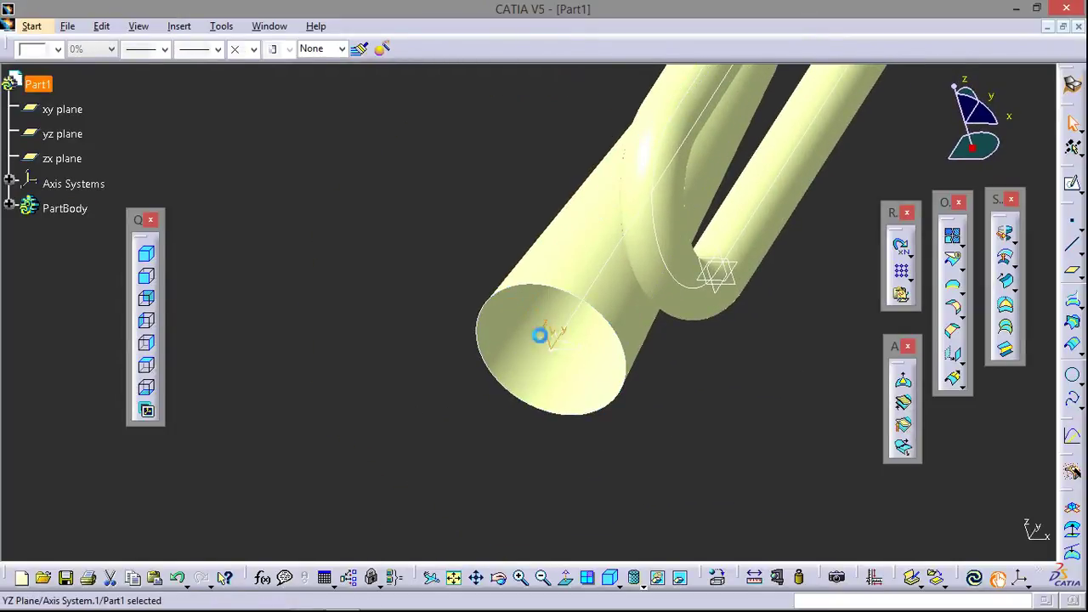
Open a sketch on the YZ plane and project the cone's wide end edge as construction geometry
click(1073, 187)
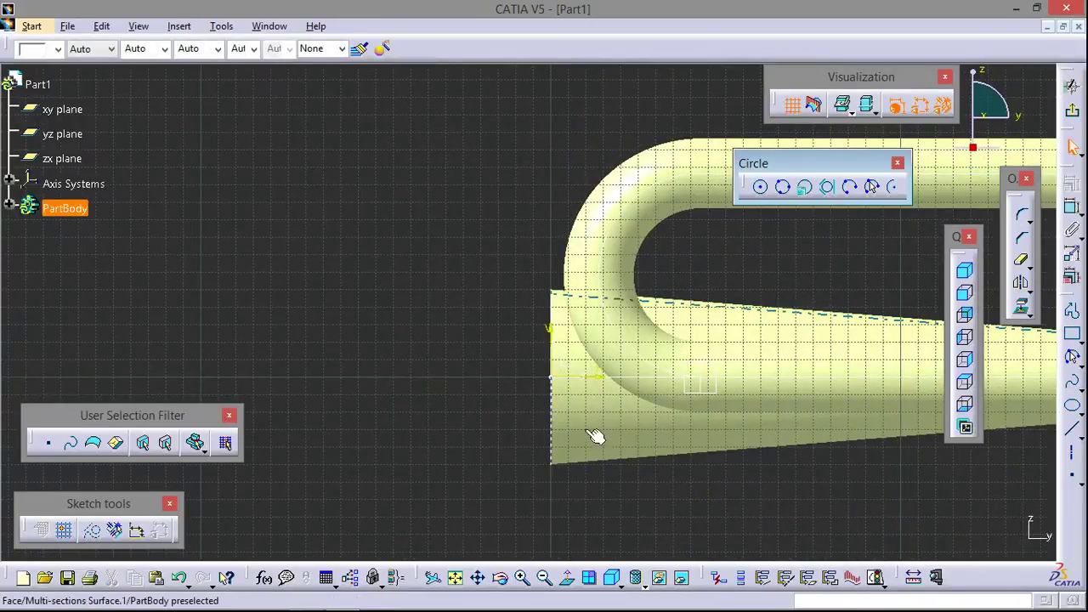
click(554, 442)
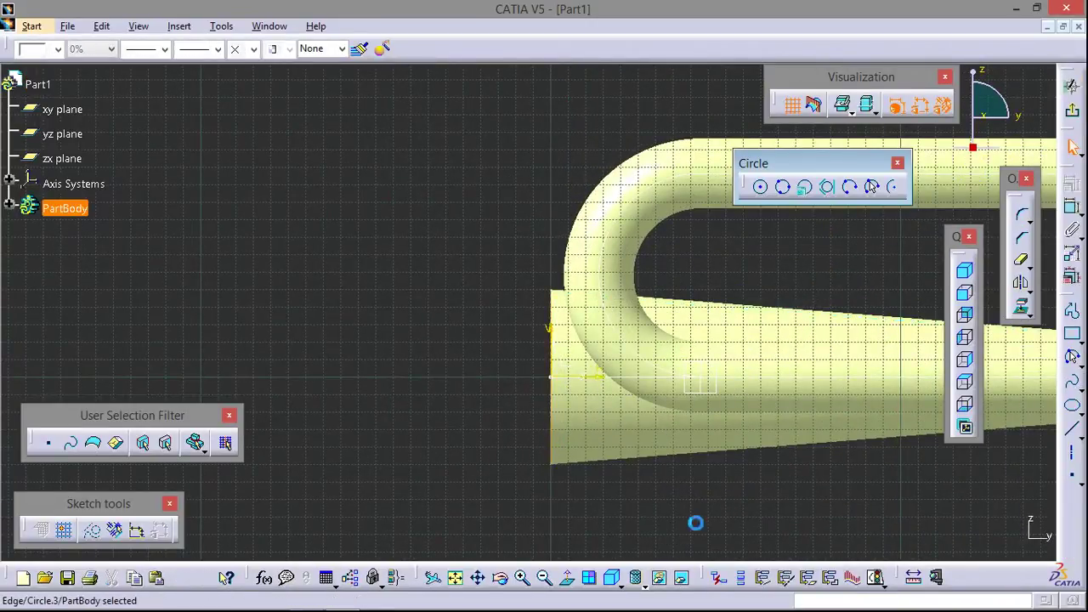
click(1025, 312)
click(959, 532)
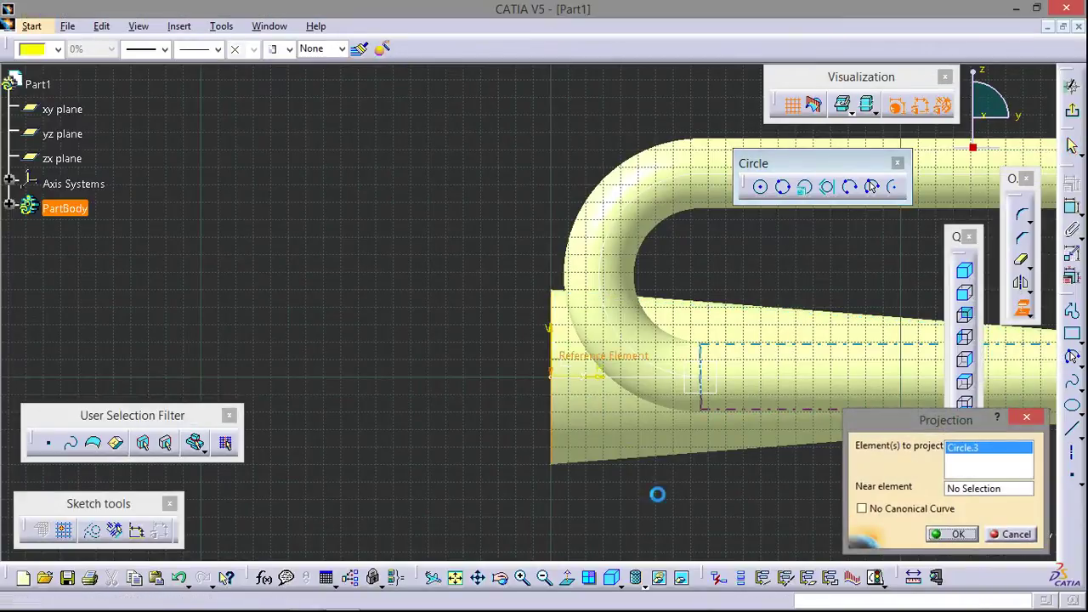
click(93, 532)
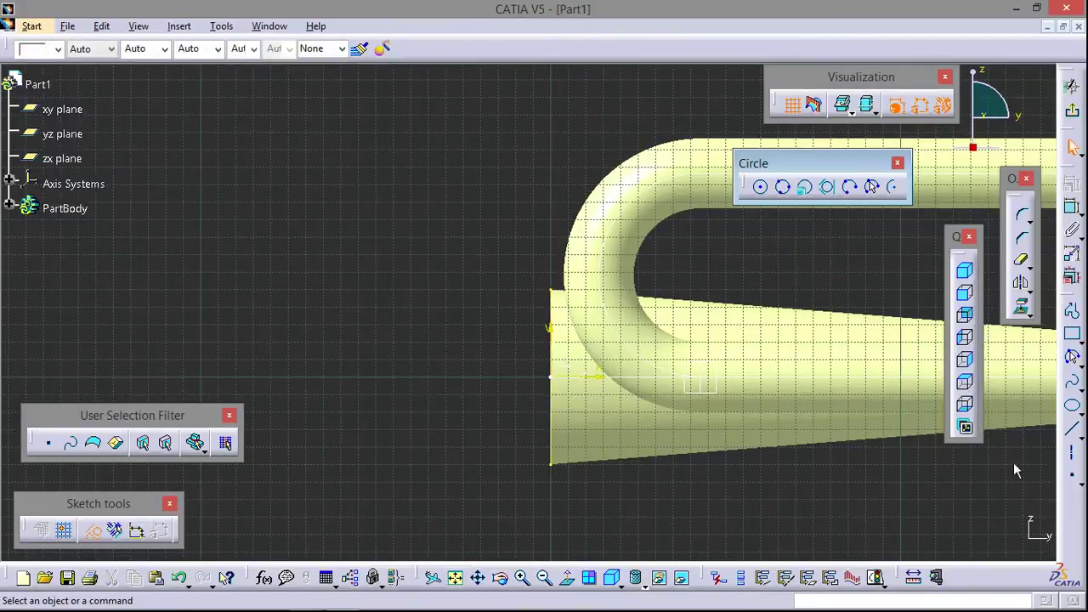
Draw a spline flaring up-left from the projected edge's top, then exit the sketch
click(1073, 382)
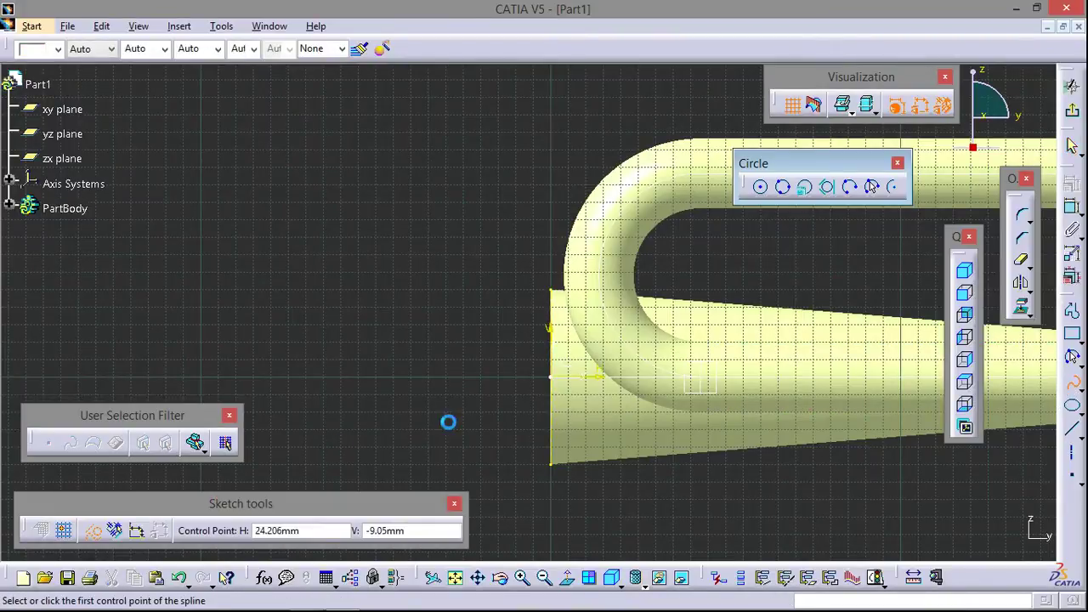
click(553, 291)
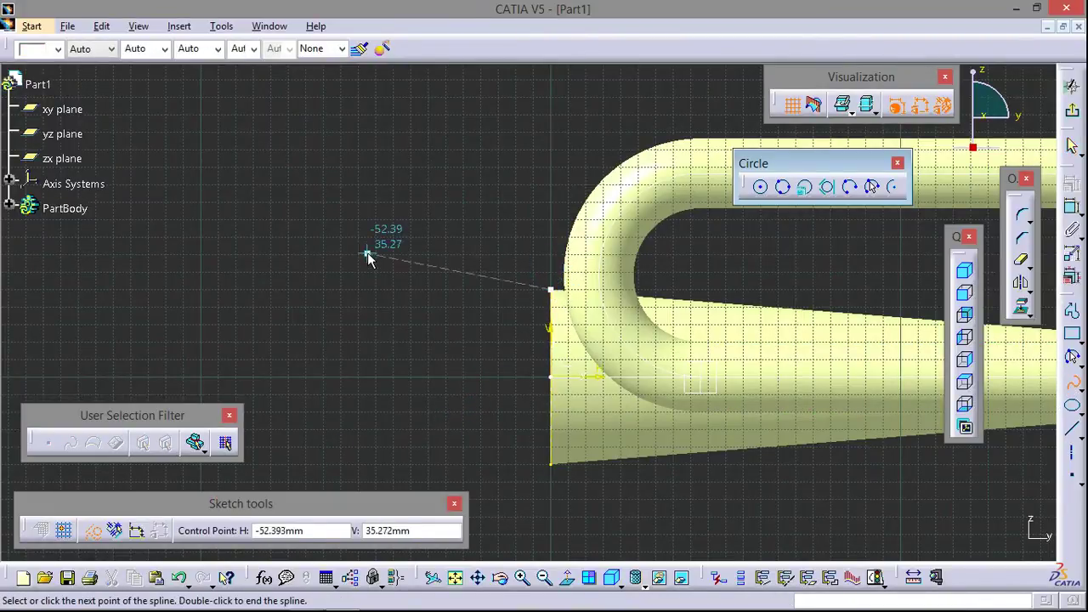
click(418, 255)
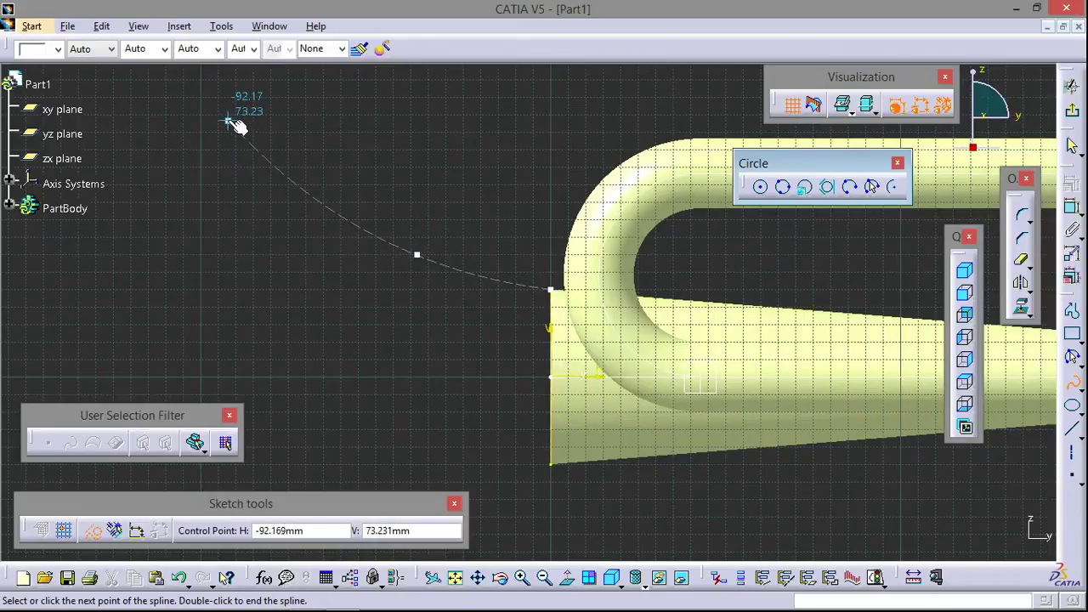
click(227, 120)
double_click(219, 105)
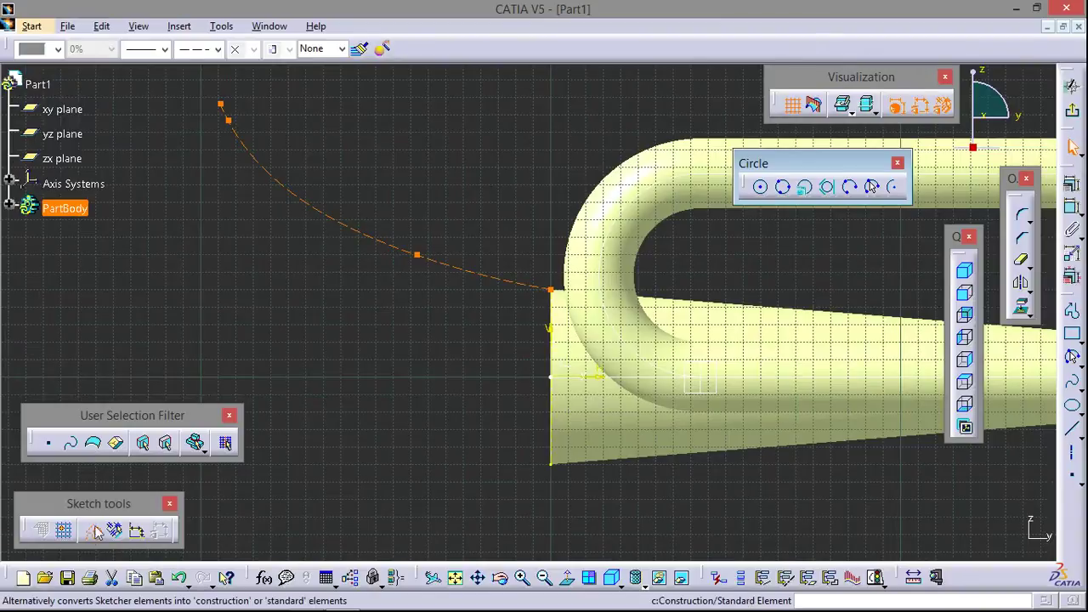
click(354, 413)
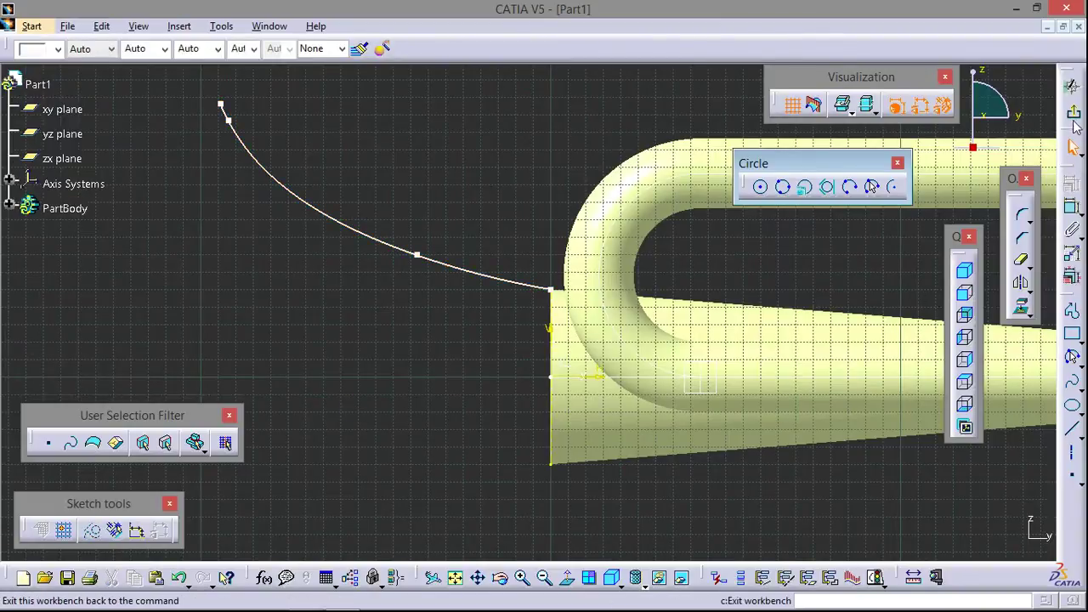
click(1072, 110)
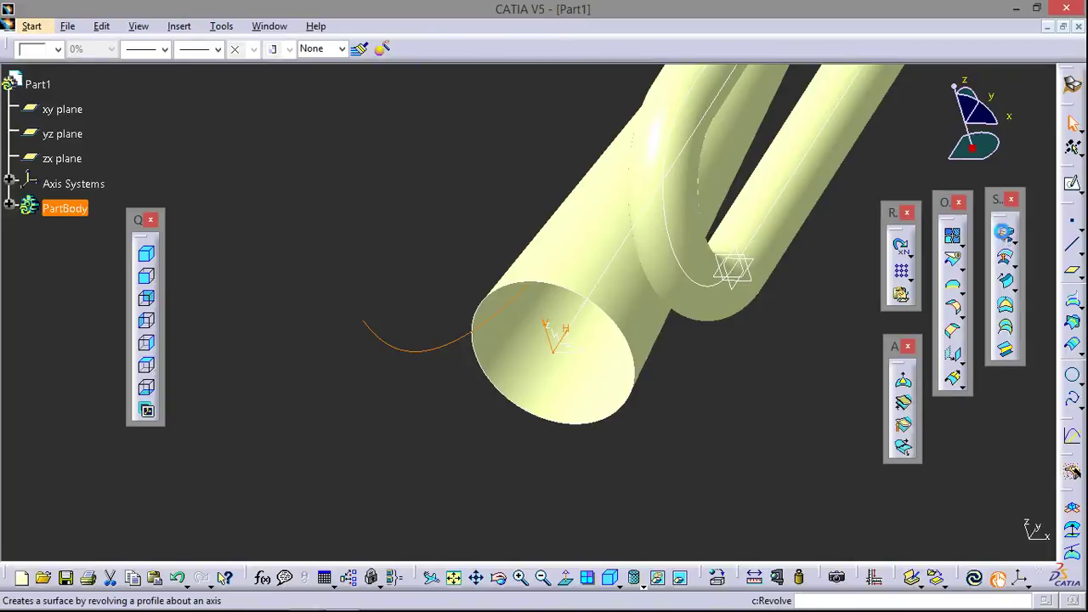
Revolve Sketch.3 360° about Line.4 into the bell surface, then view it from the side
click(1005, 233)
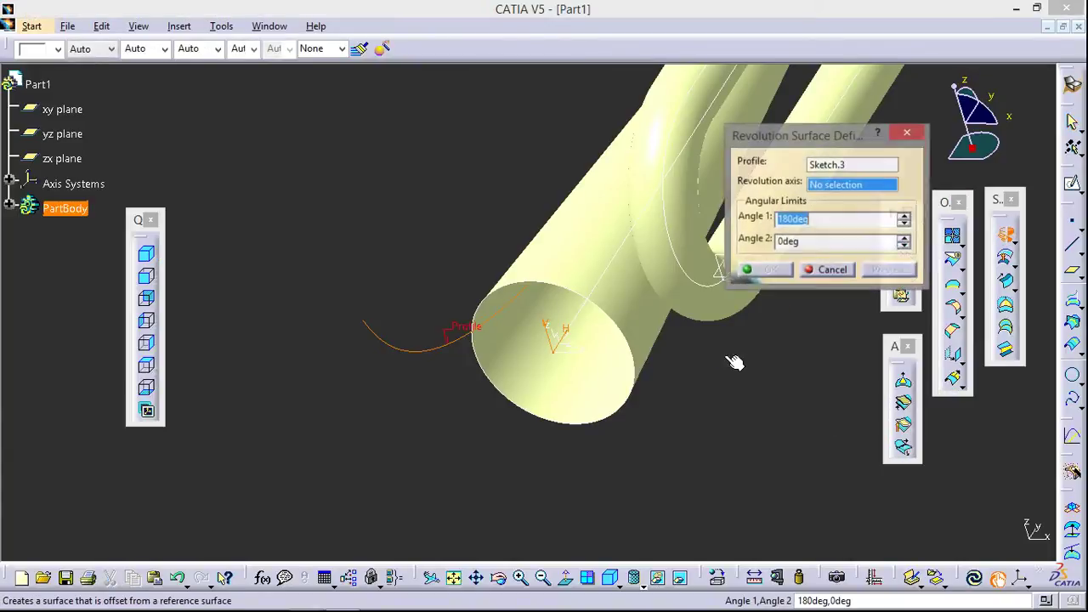
click(574, 335)
text(360)
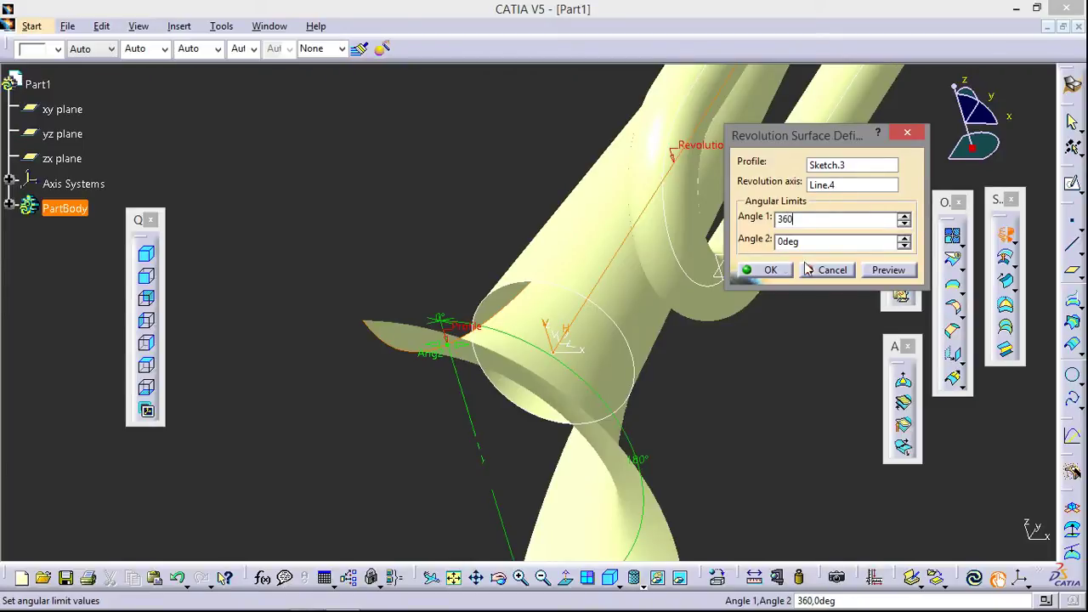
click(768, 270)
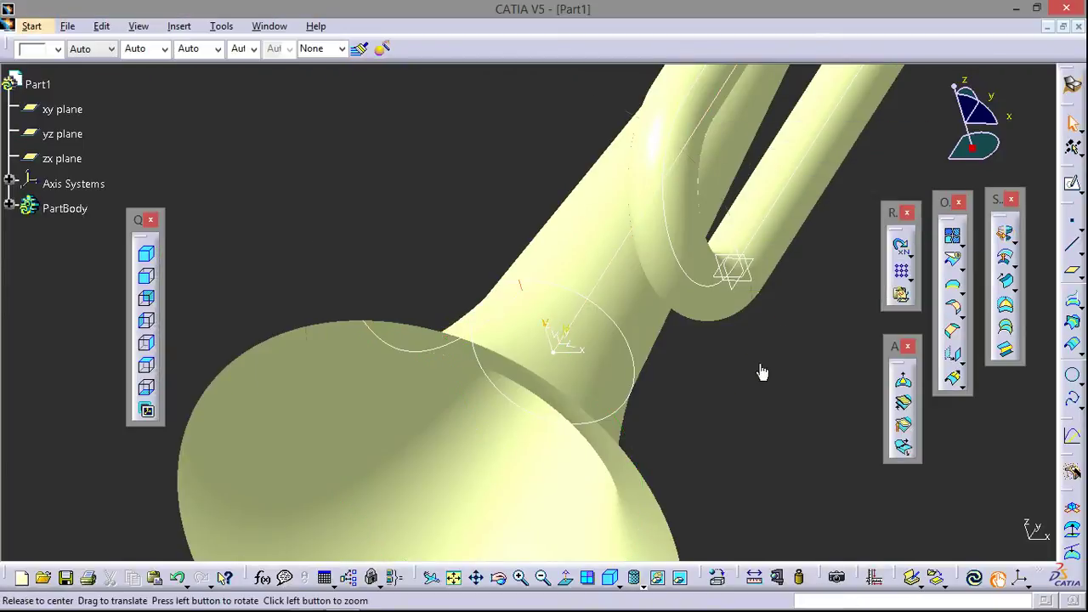
mouse_move(763, 369)
middle_down()
mouse_move(614, 425)
mouse_move(450, 316)
mouse_move(703, 277)
mouse_move(366, 337)
mouse_move(393, 341)
middle_up()
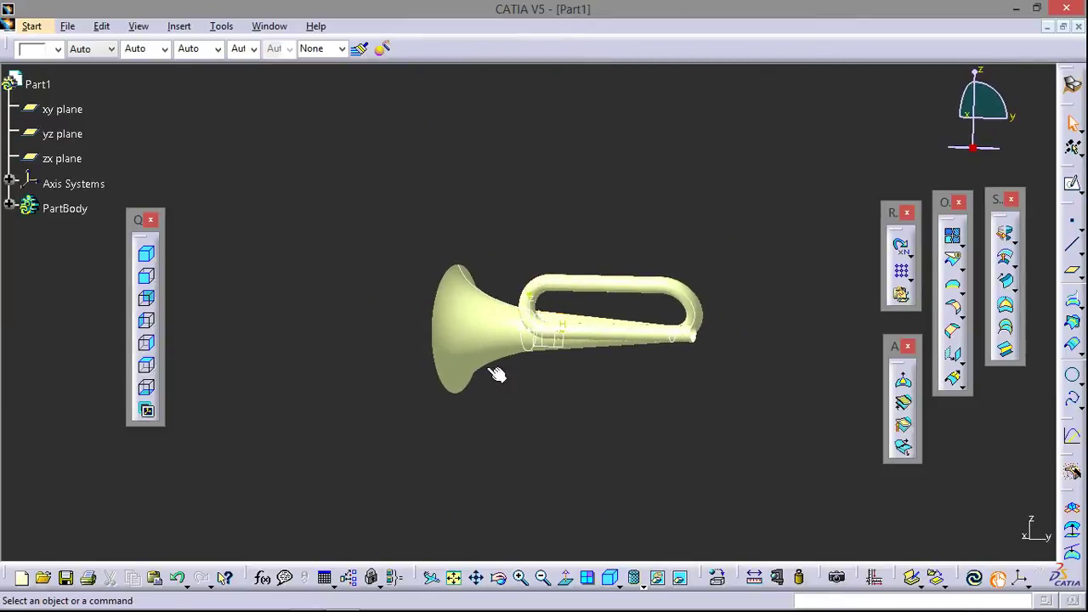
mouse_move(498, 372)
middle_down()
mouse_move(638, 397)
mouse_move(587, 403)
mouse_move(613, 418)
mouse_move(539, 408)
mouse_move(621, 410)
mouse_move(593, 379)
mouse_move(627, 340)
middle_up()
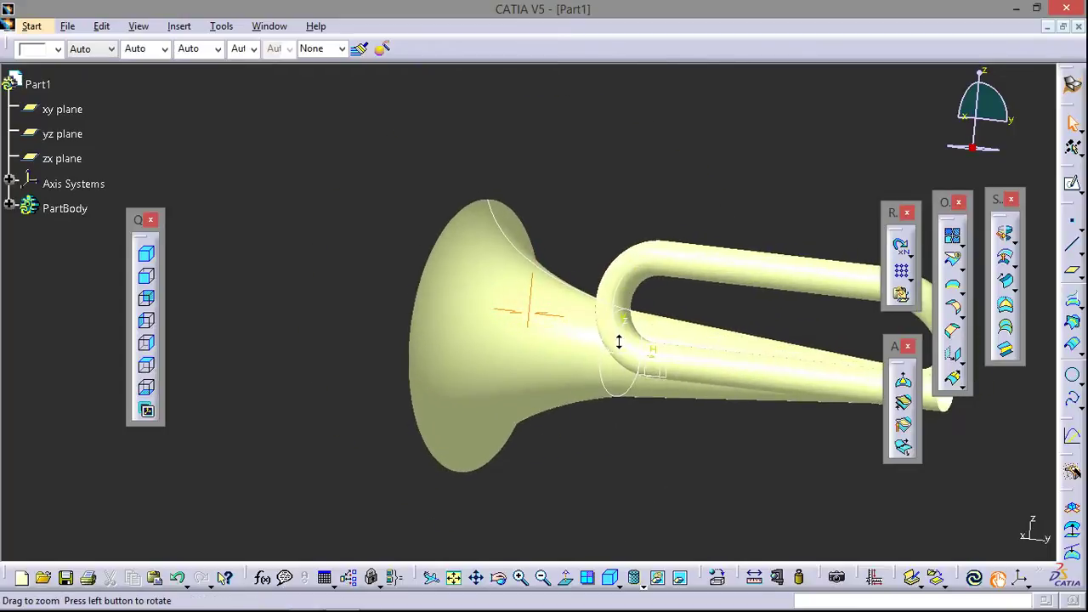
Create an axis system with origin at Sketch.3\Vertex.4 on the bell rim and select its YZ plane
click(1021, 579)
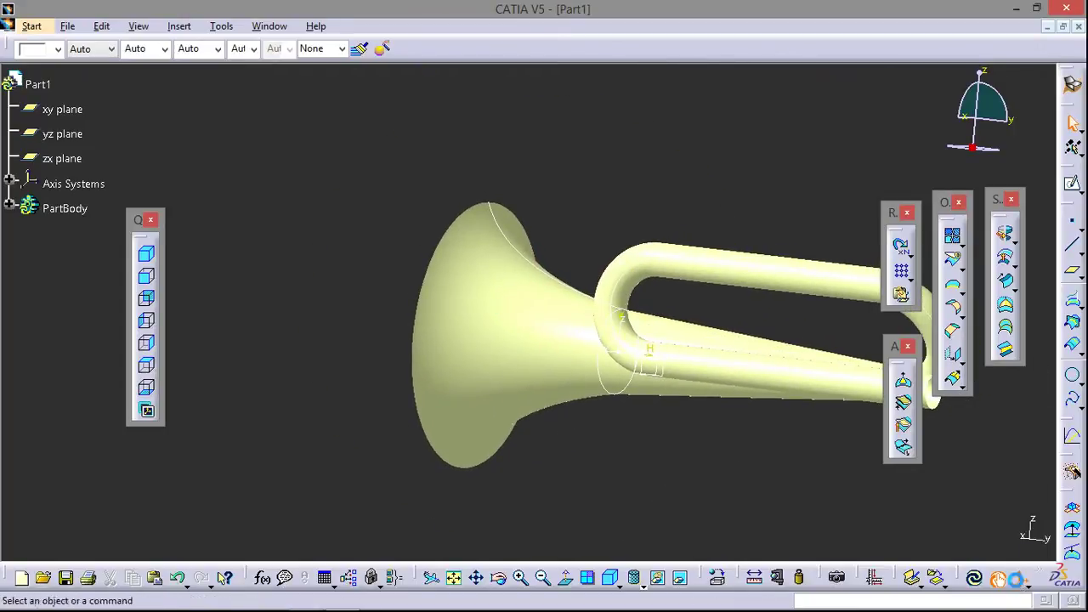
click(499, 206)
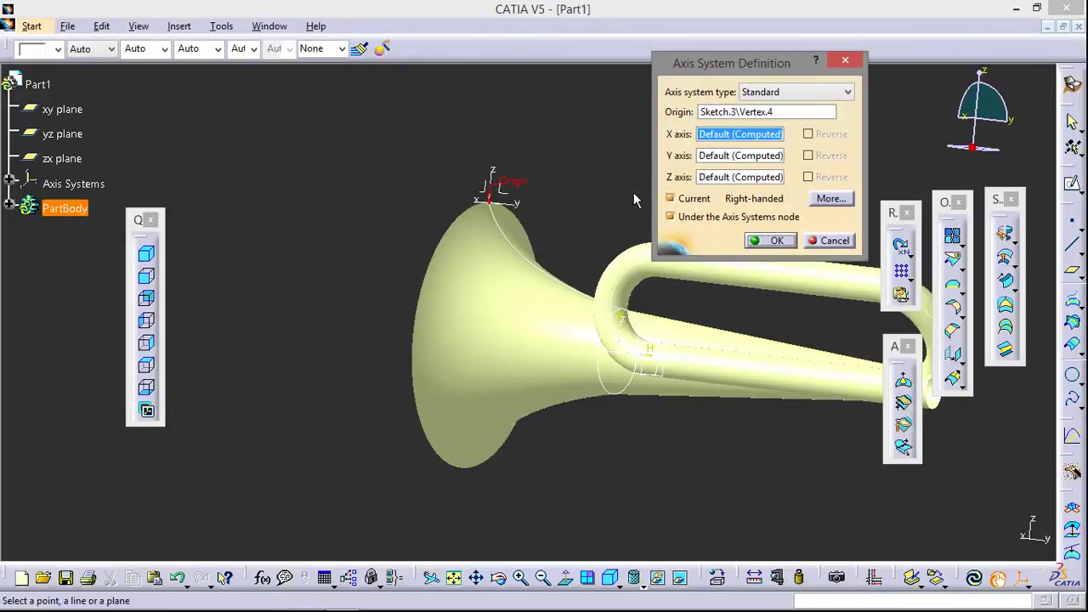
click(752, 241)
mouse_move(267, 301)
middle_down()
mouse_move(343, 345)
mouse_move(316, 357)
mouse_move(509, 200)
middle_up()
click(482, 197)
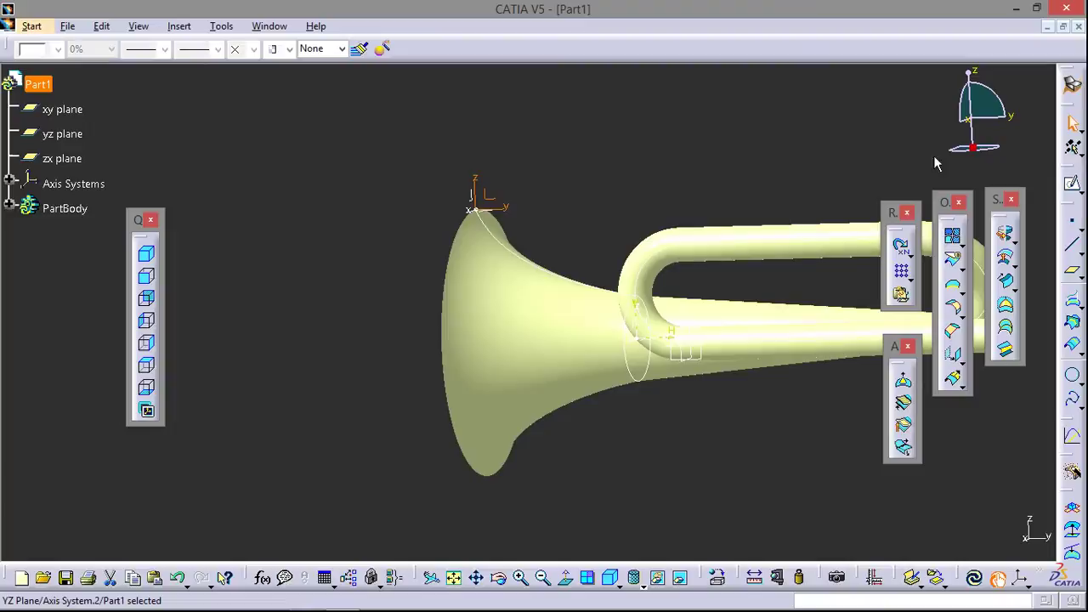
Sketch a circle of about 4.7 mm radius centred at the bell's rim point
click(1069, 184)
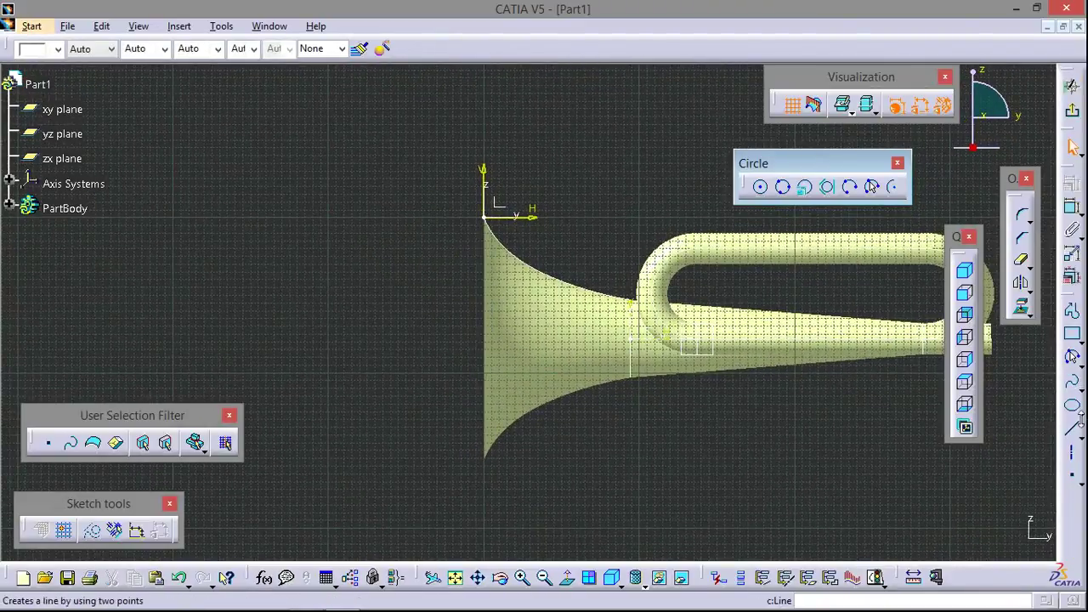
click(761, 187)
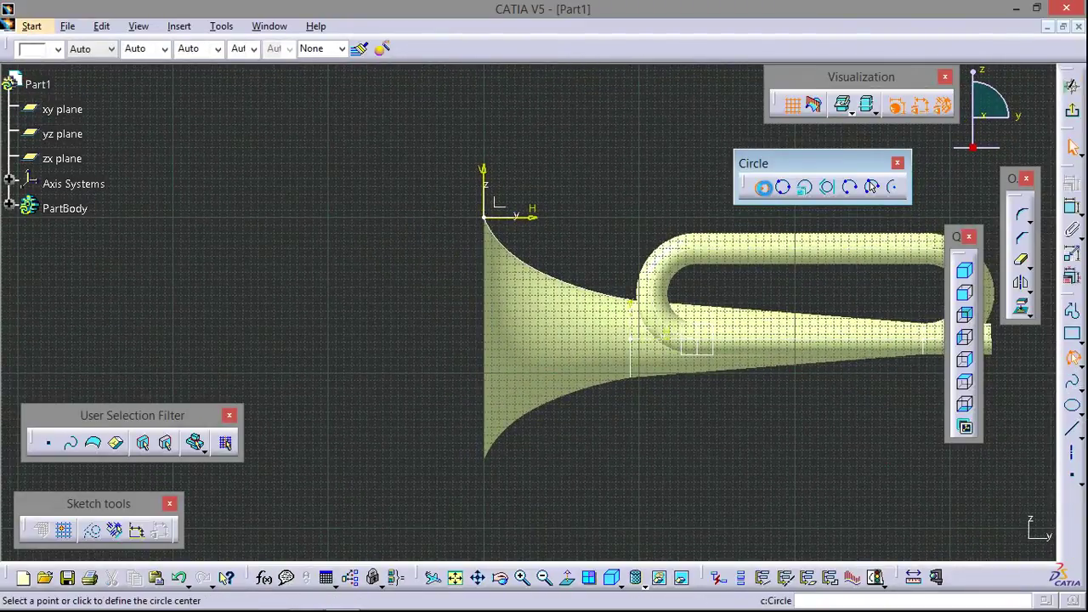
click(485, 218)
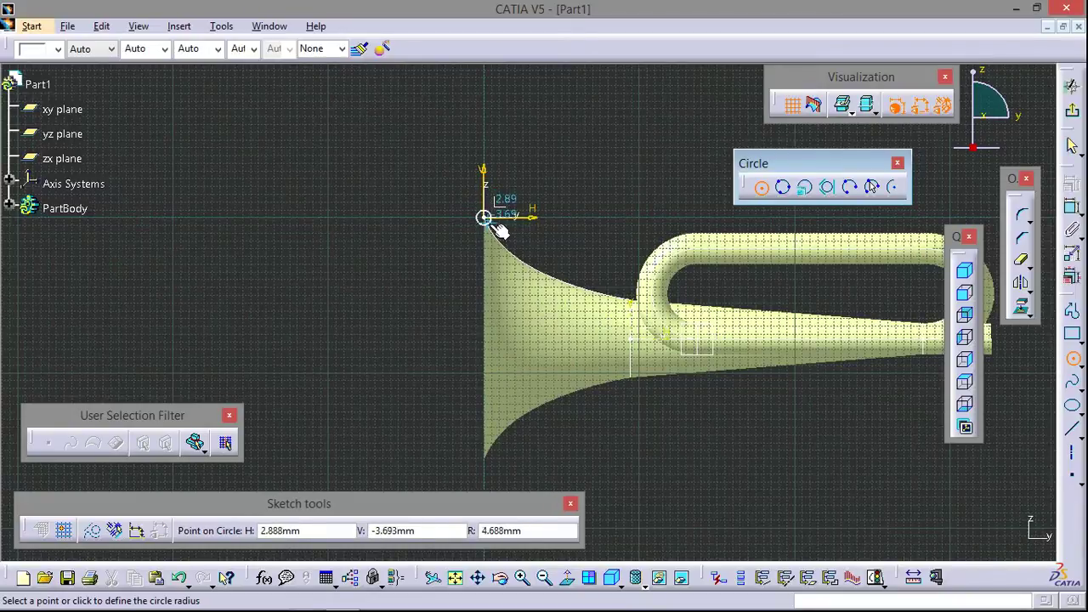
click(502, 231)
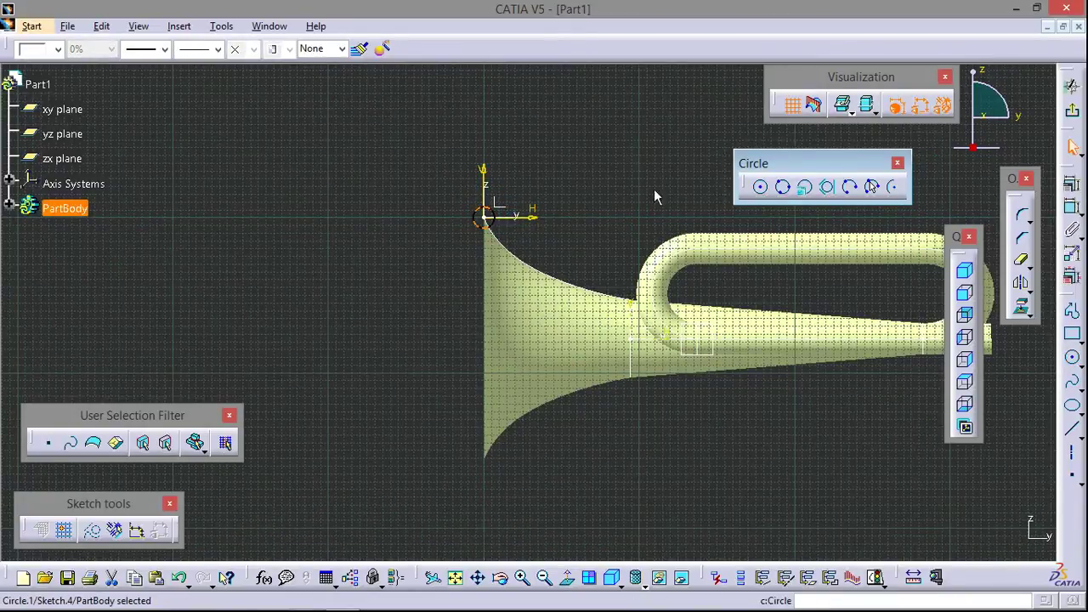
click(625, 194)
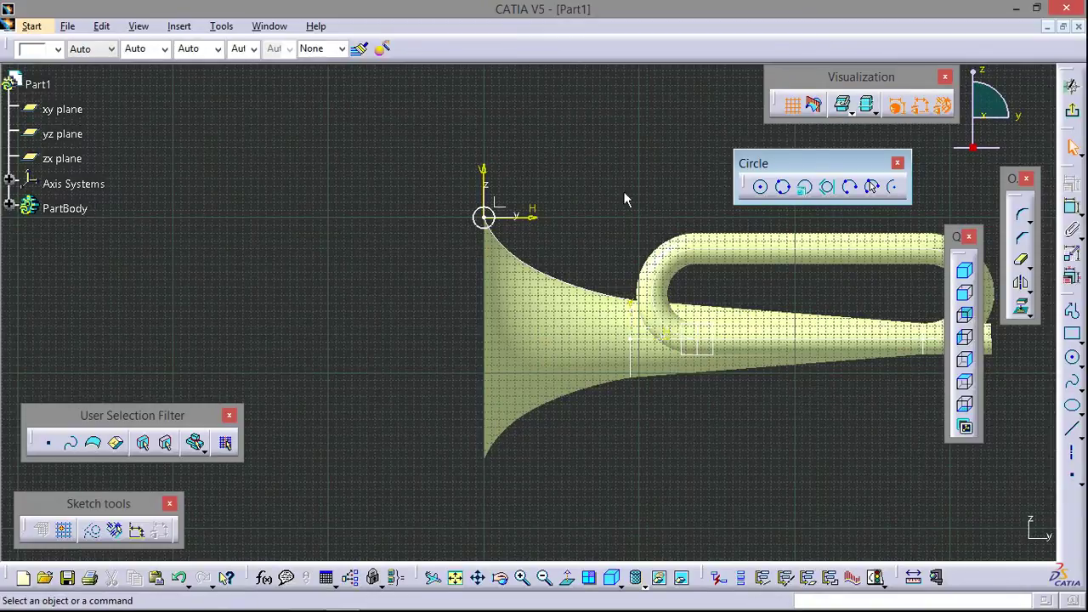
Switch to the Part Design workbench through Start > Mechanical Design
click(34, 26)
mouse_move(77, 64)
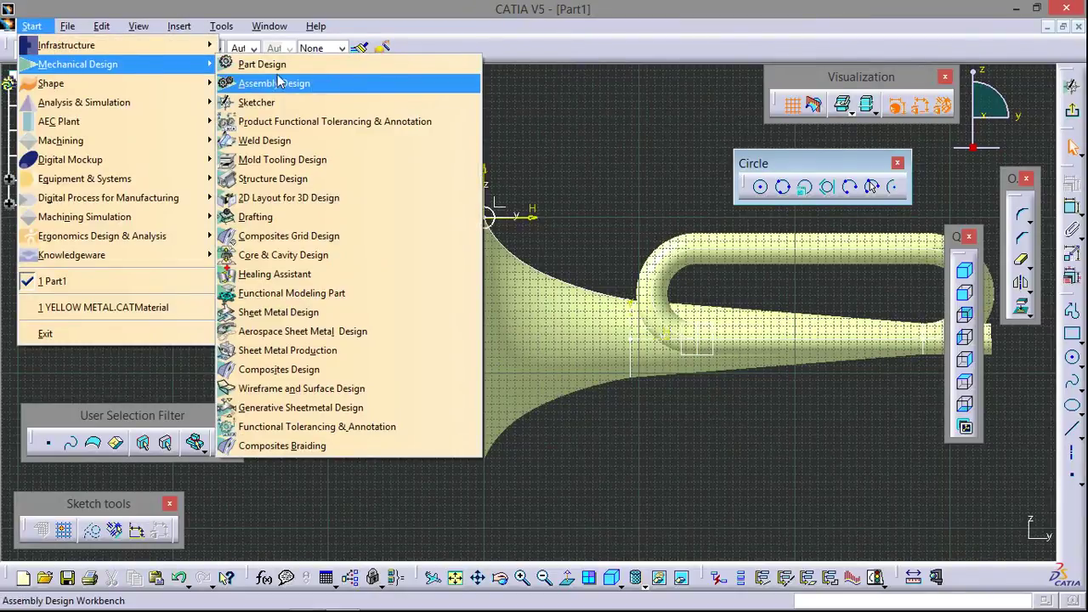
click(259, 65)
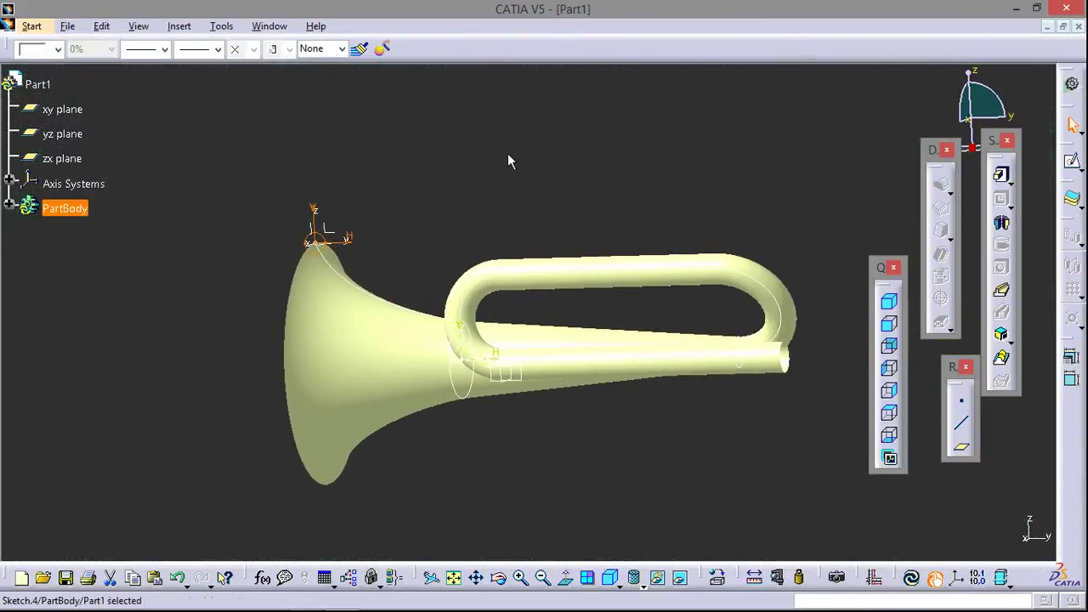
click(573, 155)
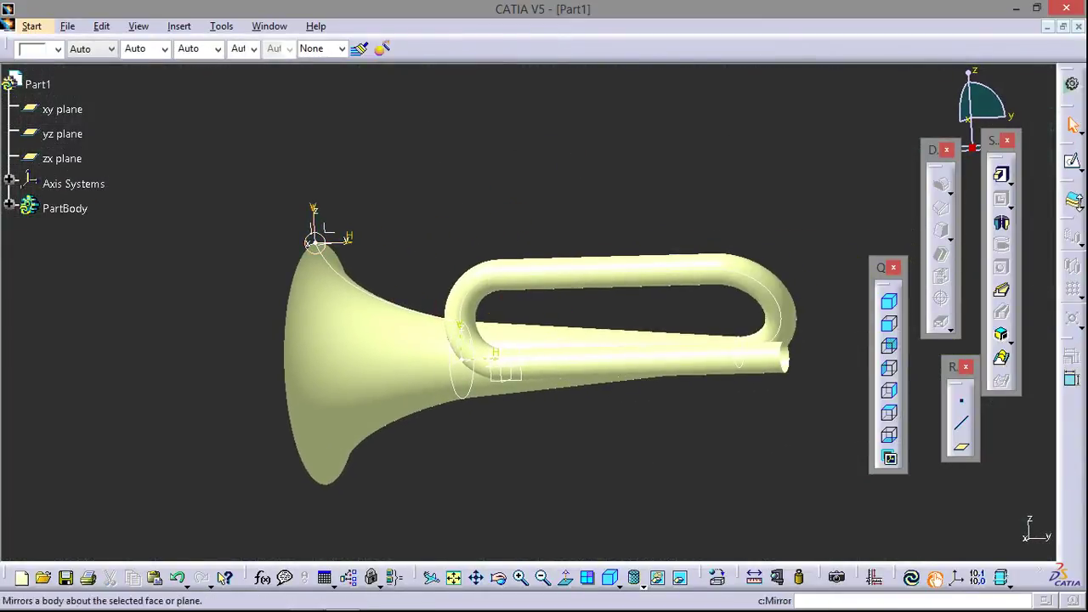
Thicken the revolved bell surface Revolute.1 by 1 mm
click(1072, 198)
click(385, 358)
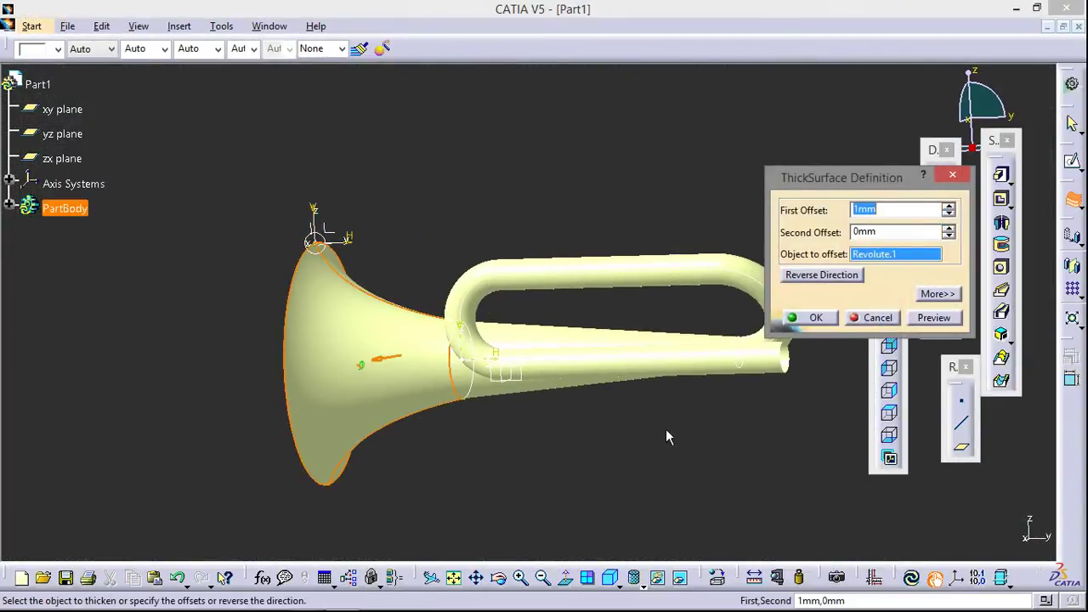
click(928, 319)
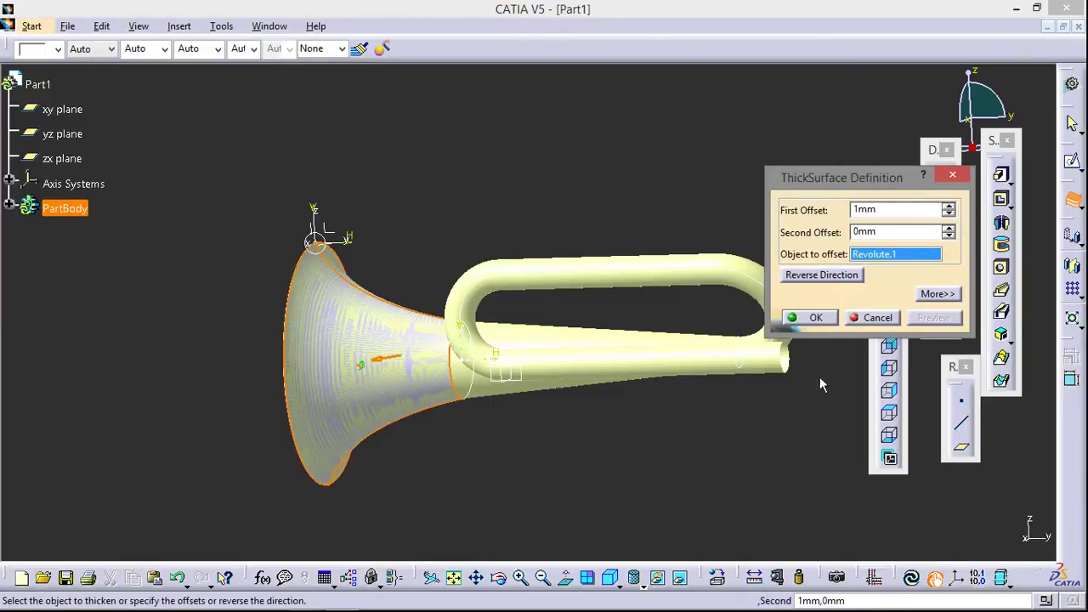
click(814, 320)
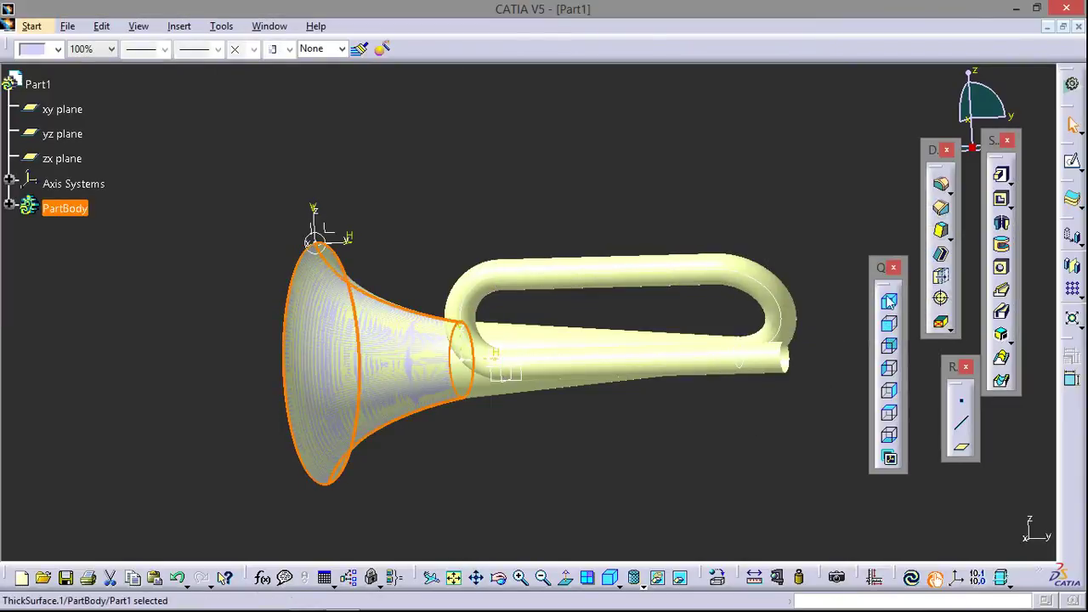
Thicken the multi-sections cone surface by 1 mm in the reversed direction, dismissing the warnings
click(1072, 199)
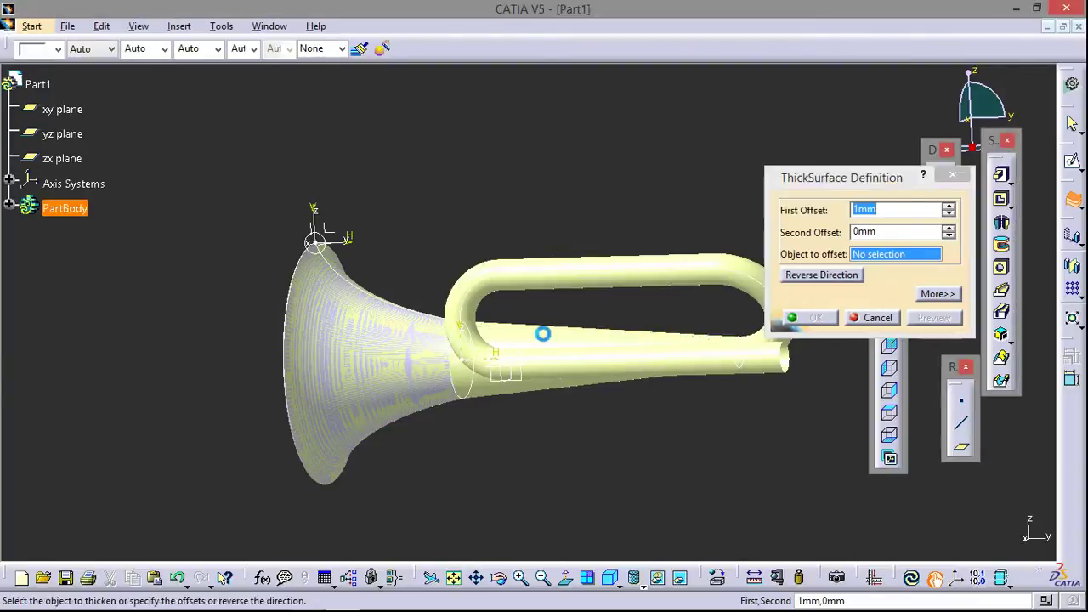
click(589, 336)
click(933, 318)
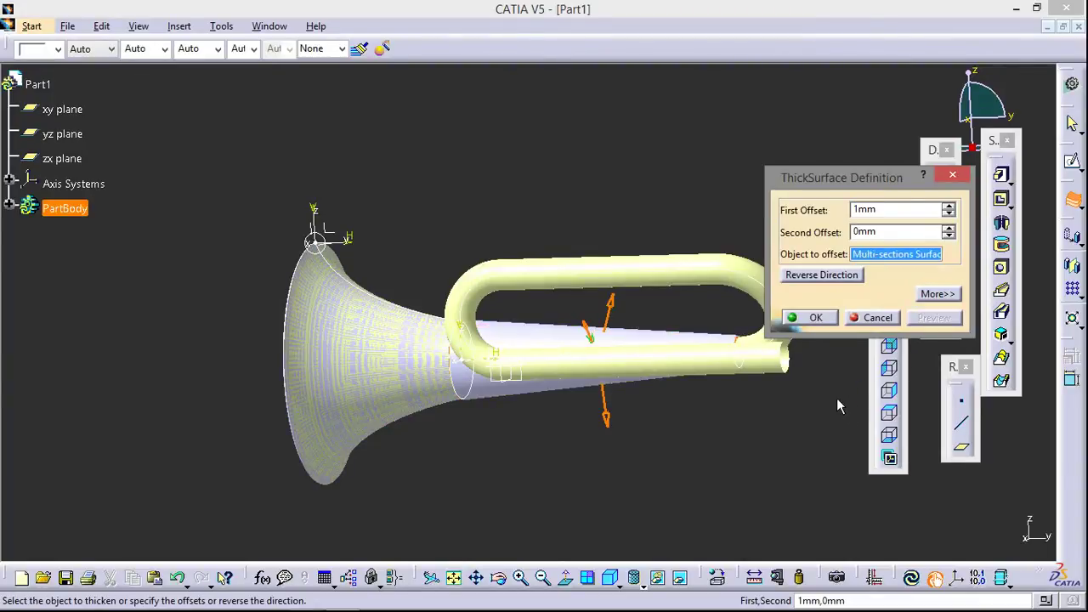
mouse_move(706, 460)
middle_down()
mouse_move(765, 338)
mouse_move(846, 325)
middle_up()
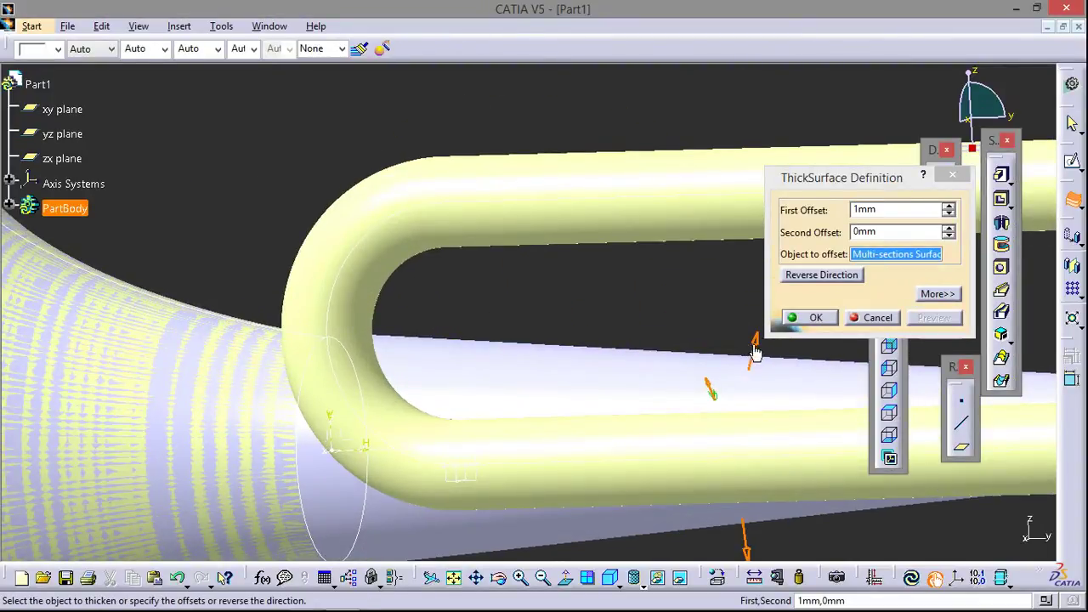
click(755, 351)
click(806, 320)
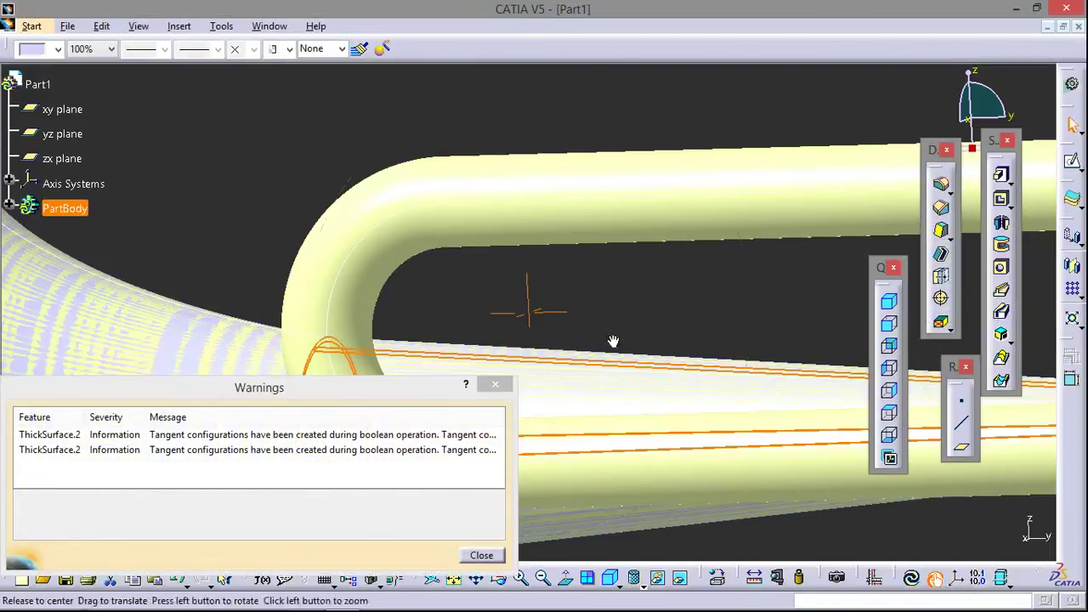
mouse_move(612, 340)
middle_down()
mouse_move(559, 454)
mouse_move(513, 402)
middle_up()
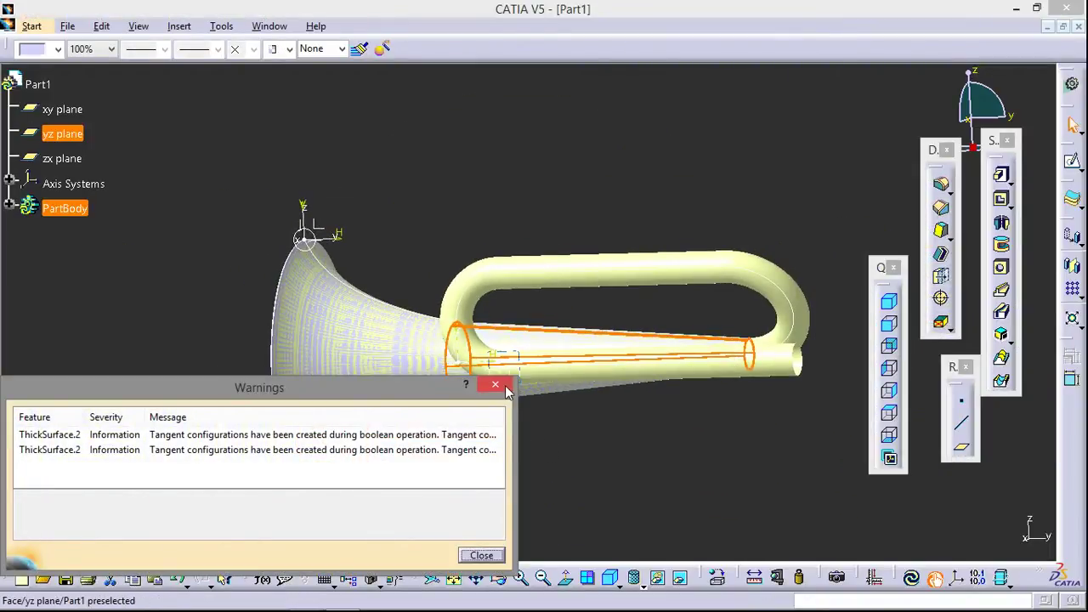
click(495, 384)
Thicken Sweep.1's looped tubing by 1 mm in the reversed direction, dismissing the warnings
click(1072, 199)
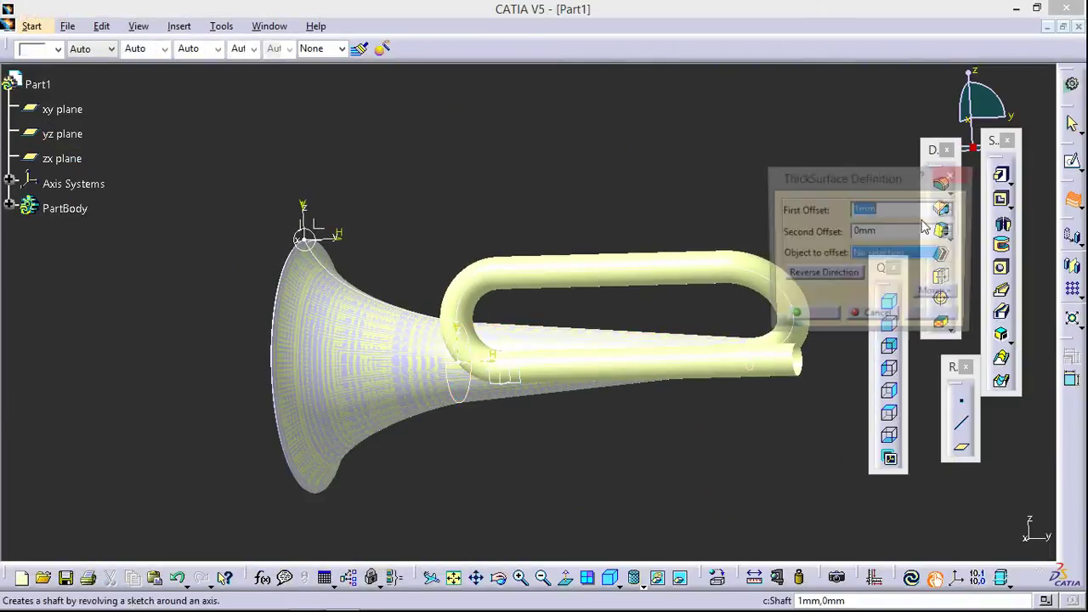
click(730, 261)
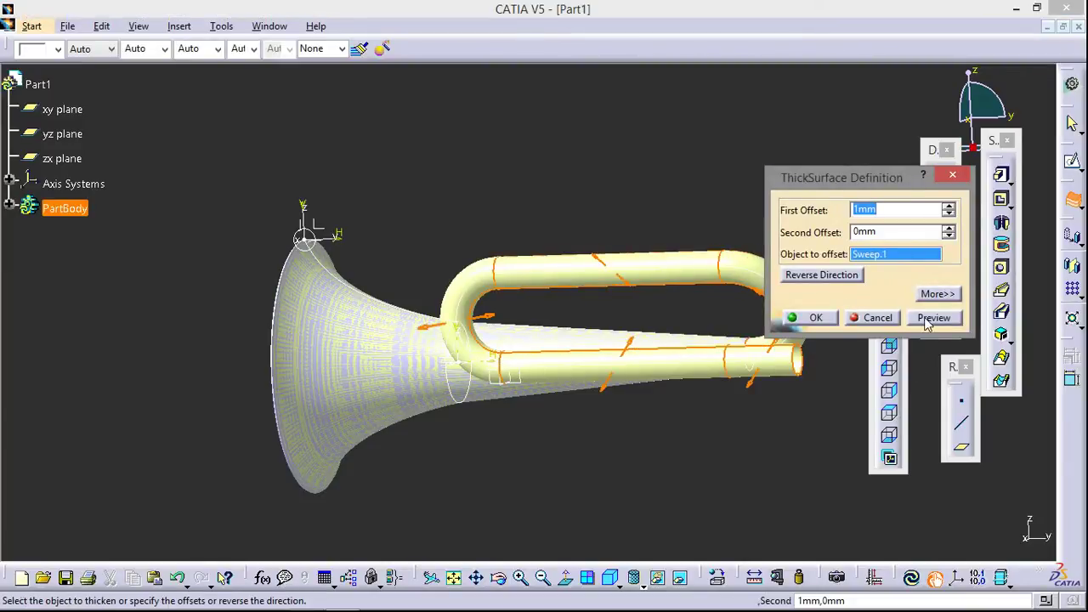
click(931, 319)
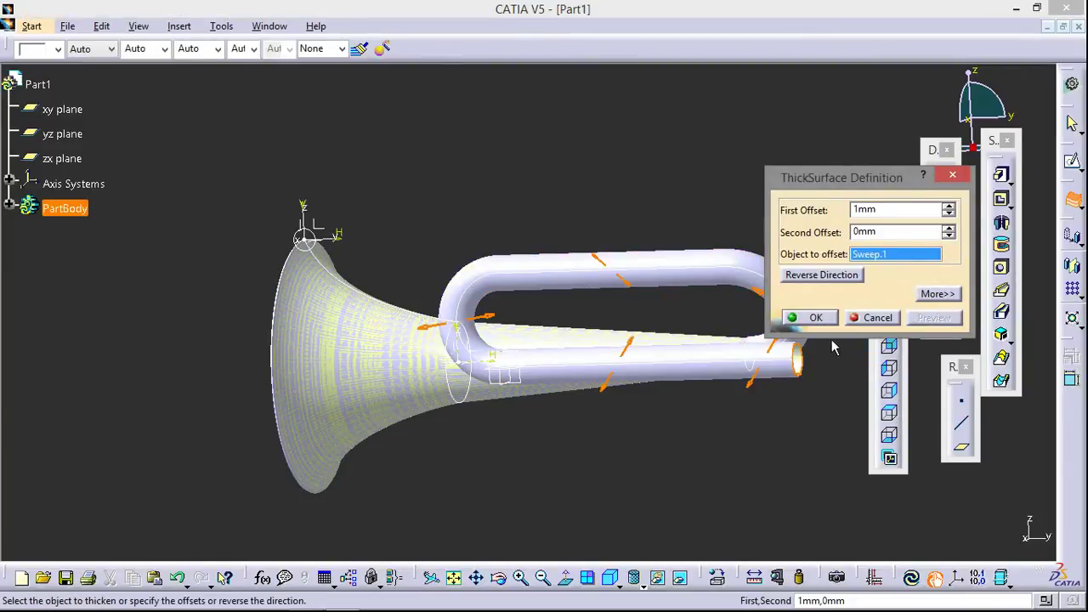
click(824, 276)
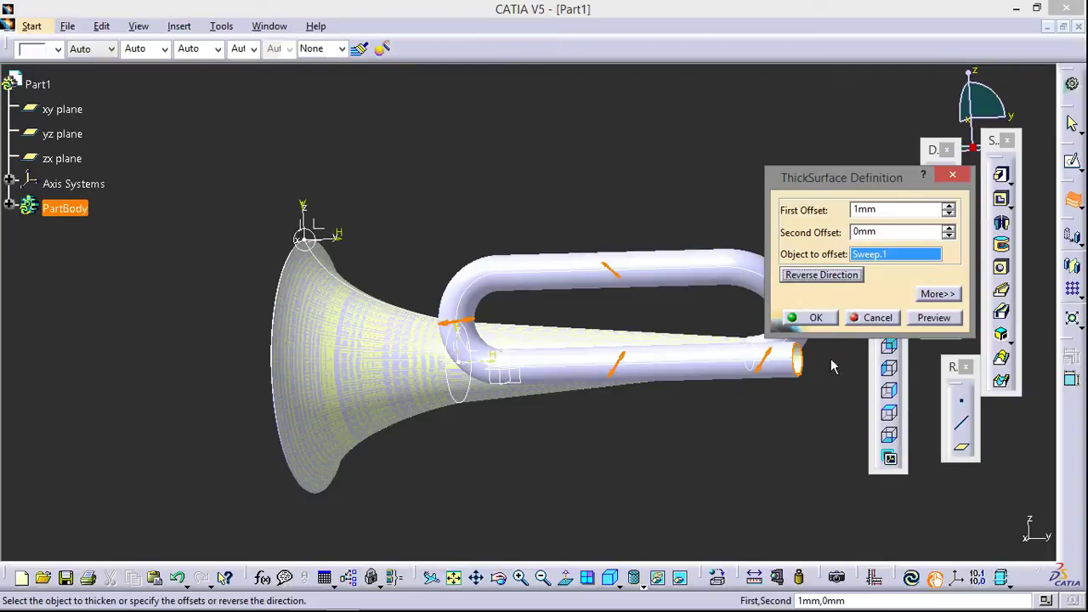
click(931, 319)
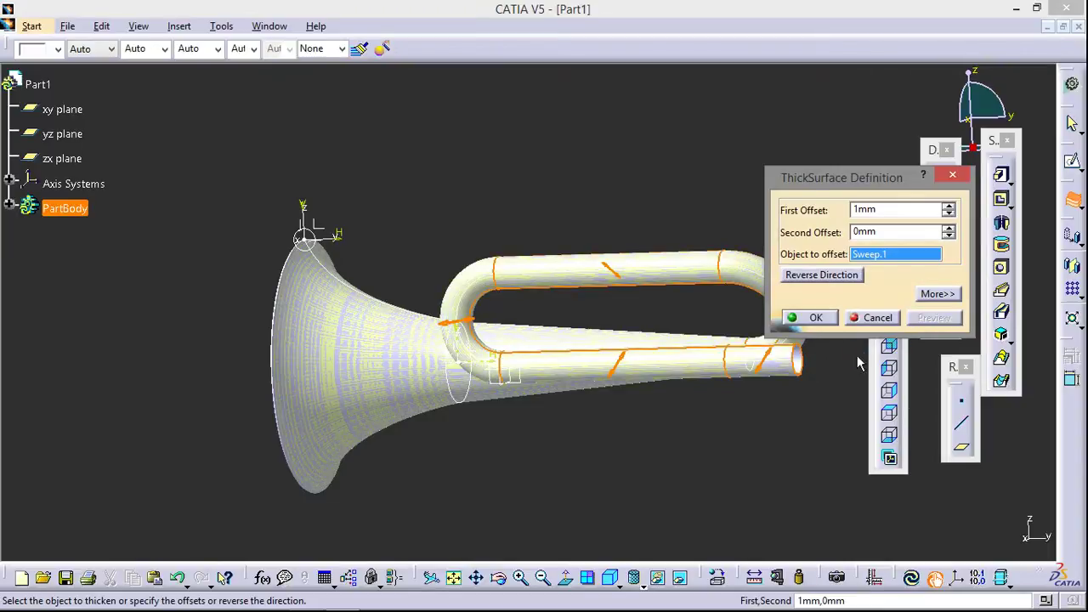
click(815, 318)
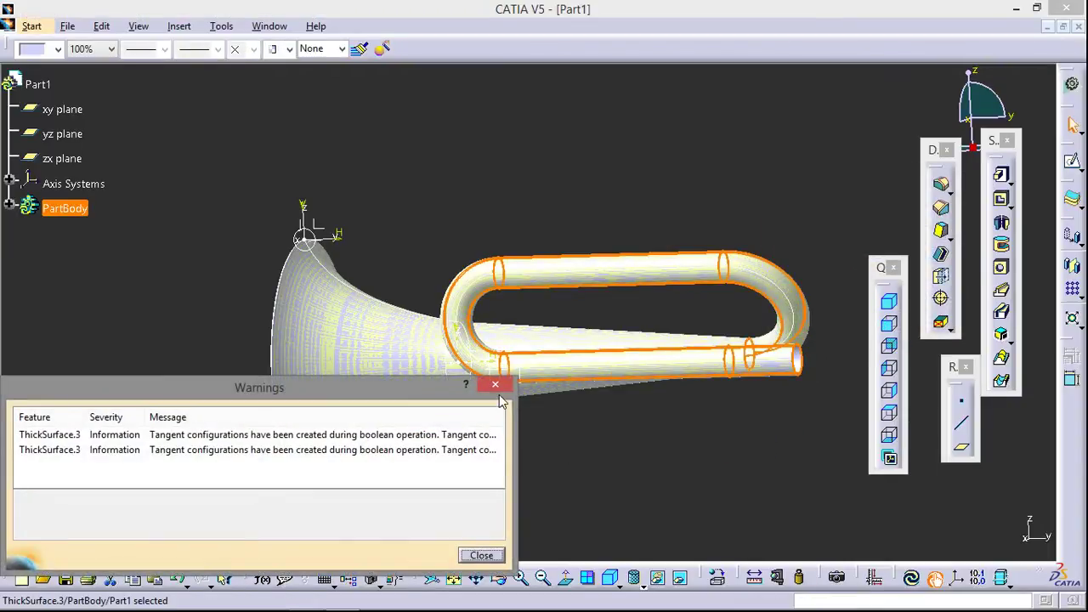
click(495, 385)
Hide all construction surfaces with Tools > Hide > All Surfaces
click(223, 26)
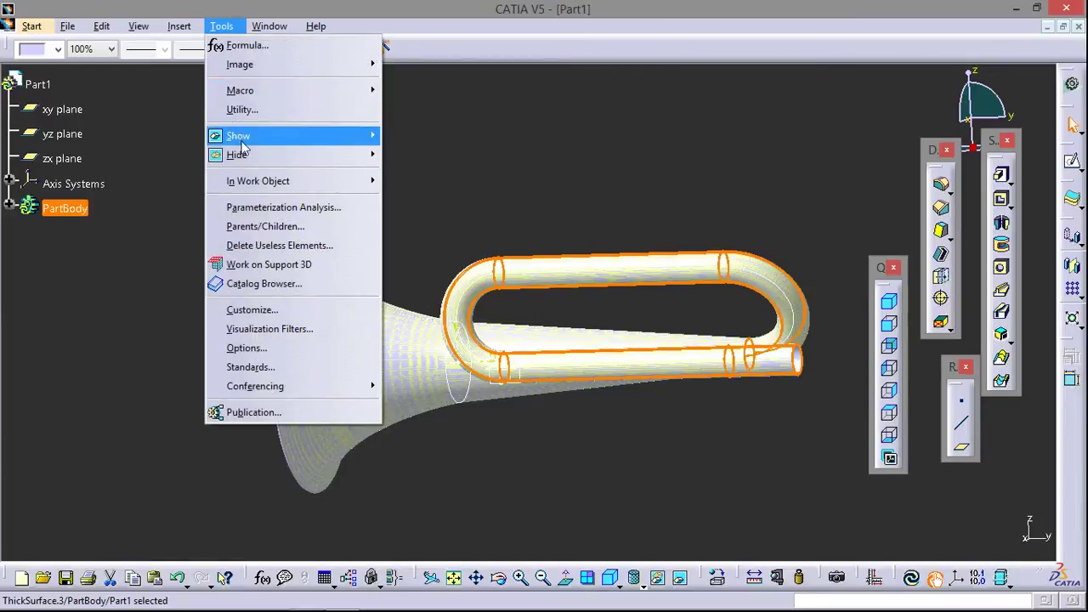
click(442, 233)
click(575, 166)
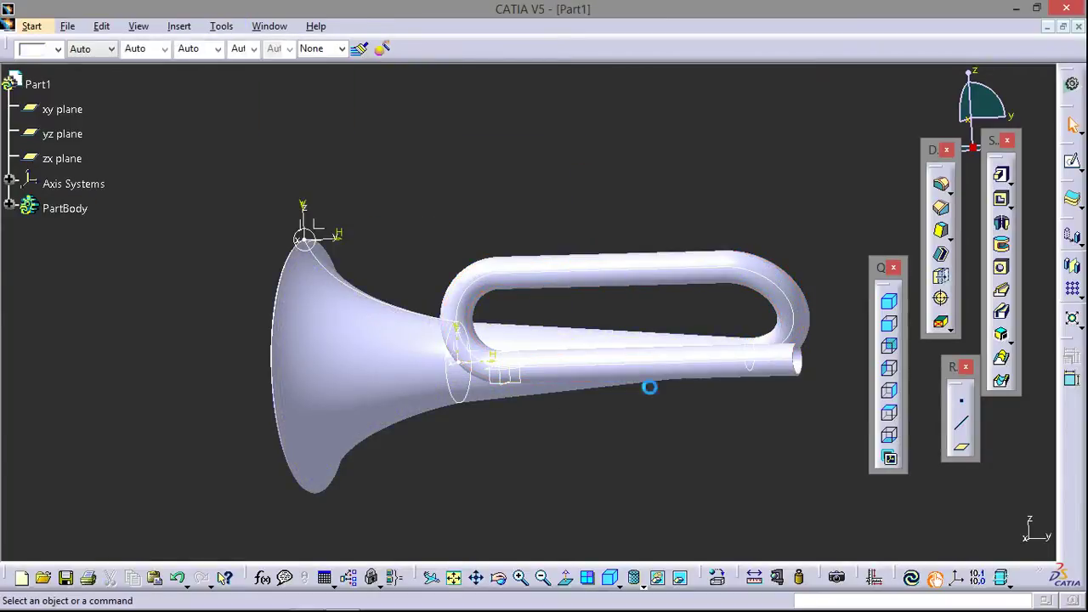
middle_drag(570, 420, 661, 409)
Revolve Sketch.4 360° around ThickSurface.1\Axis as a shaft to form the bell's rolled rim
click(1004, 226)
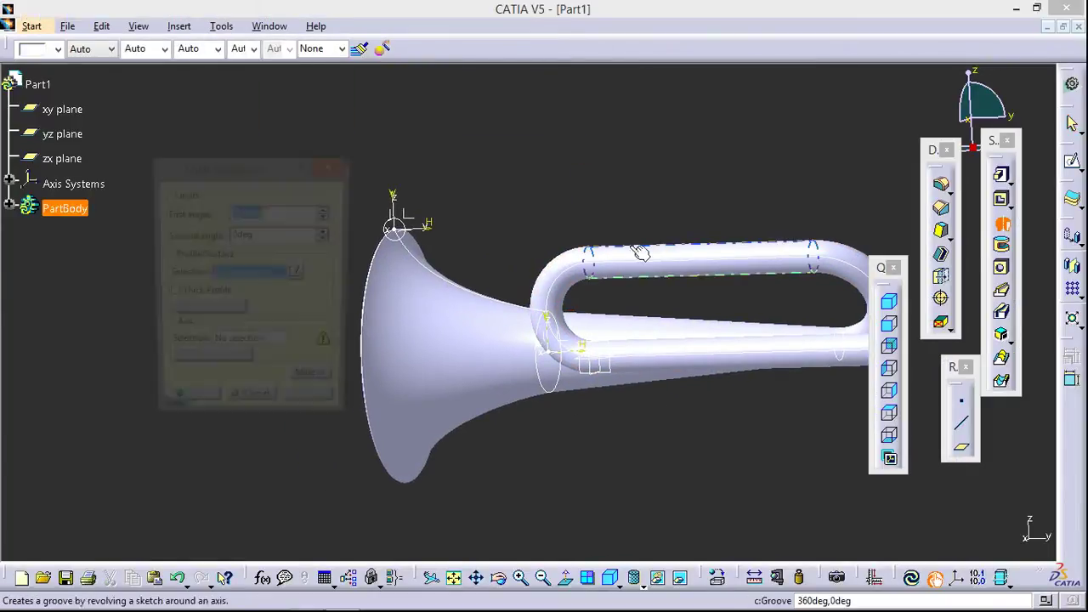
click(409, 242)
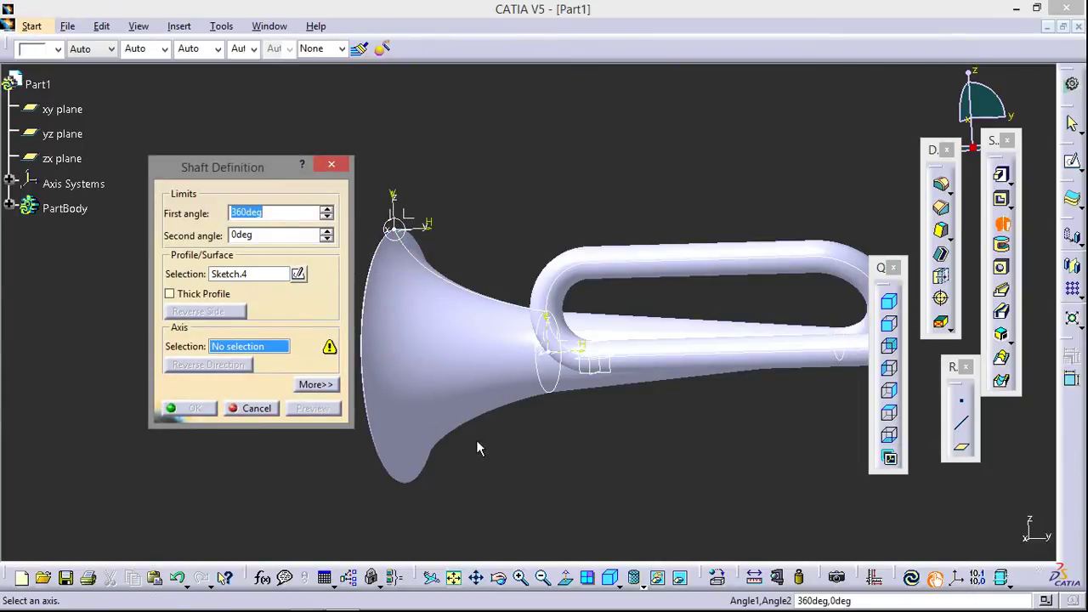
click(400, 443)
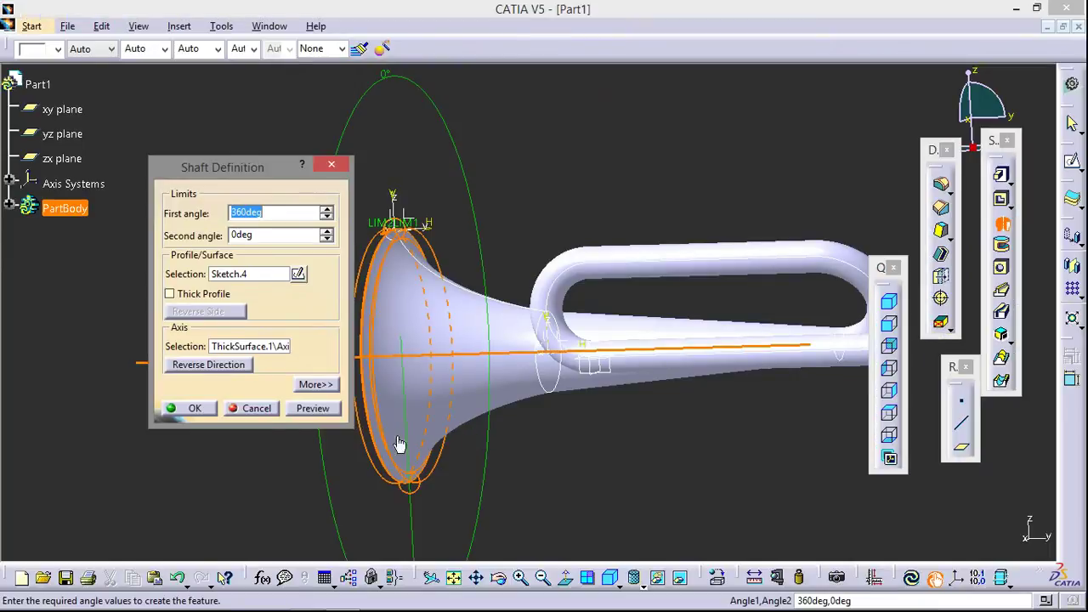
click(196, 408)
click(516, 150)
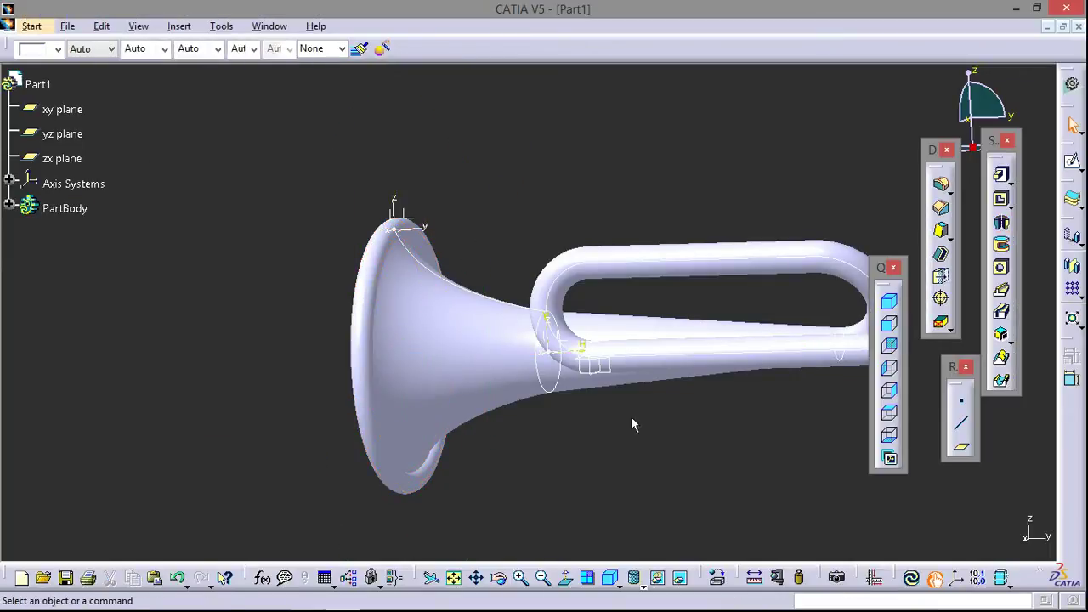
middle_drag(631, 416, 432, 419)
Add Point.2 on Circle.4 at the tubing's open end
middle_drag(620, 394, 520, 446)
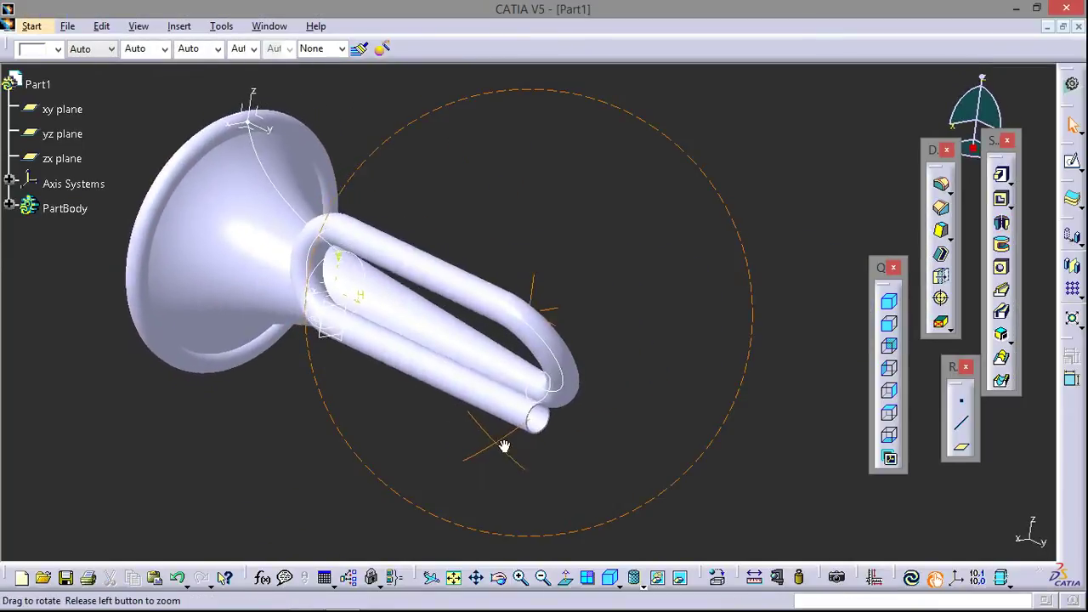
mouse_move(535, 408)
middle_down()
mouse_move(599, 422)
mouse_move(784, 357)
middle_up()
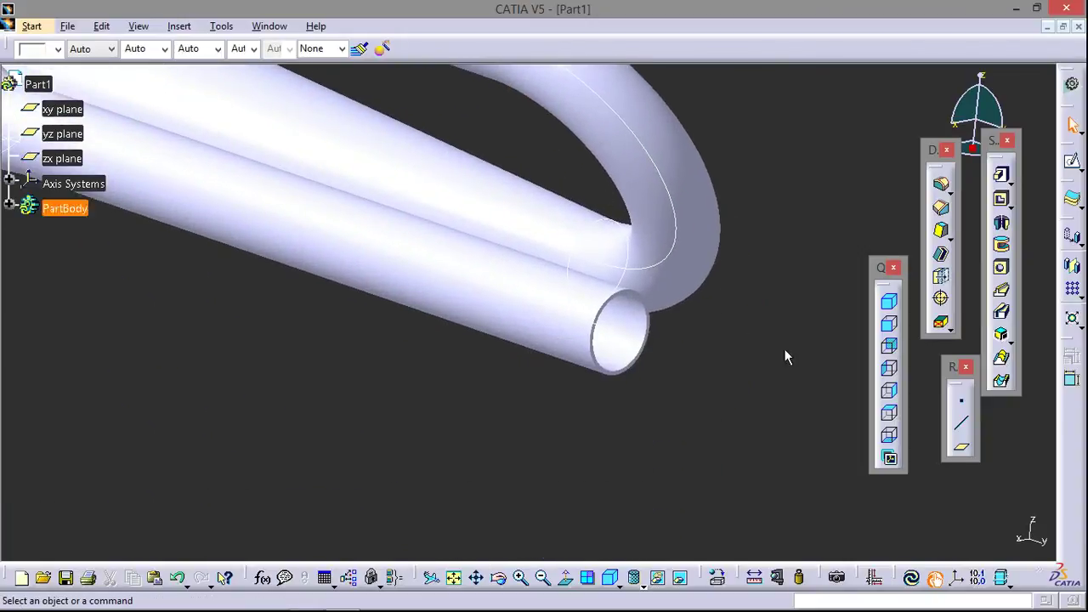
click(962, 402)
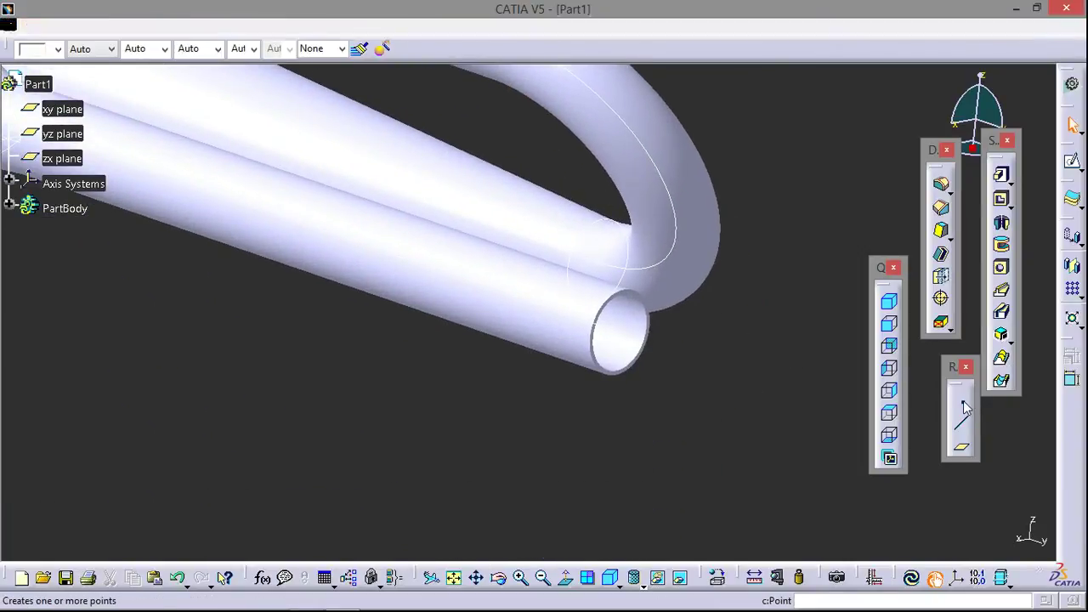
click(581, 255)
click(778, 410)
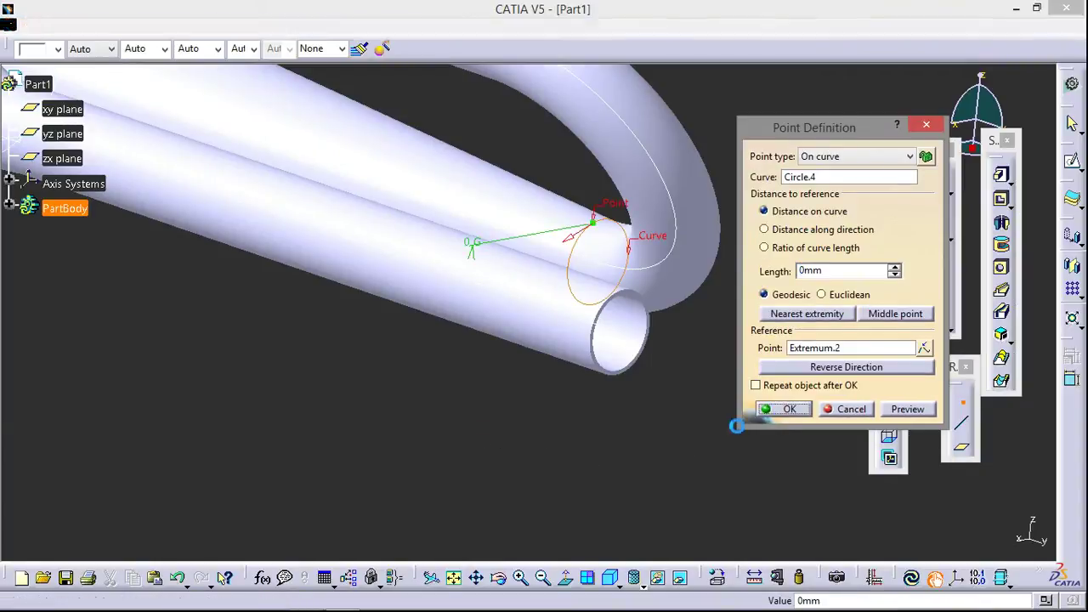
Create Axis System.3 with its origin at Point.2
click(601, 228)
click(771, 241)
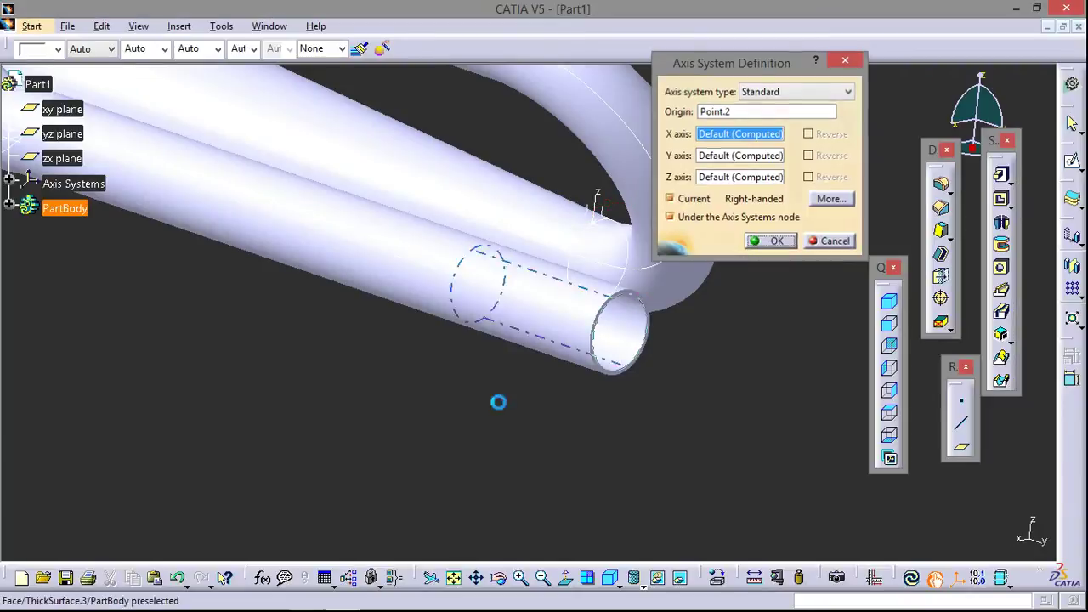
middle_drag(495, 401, 591, 355)
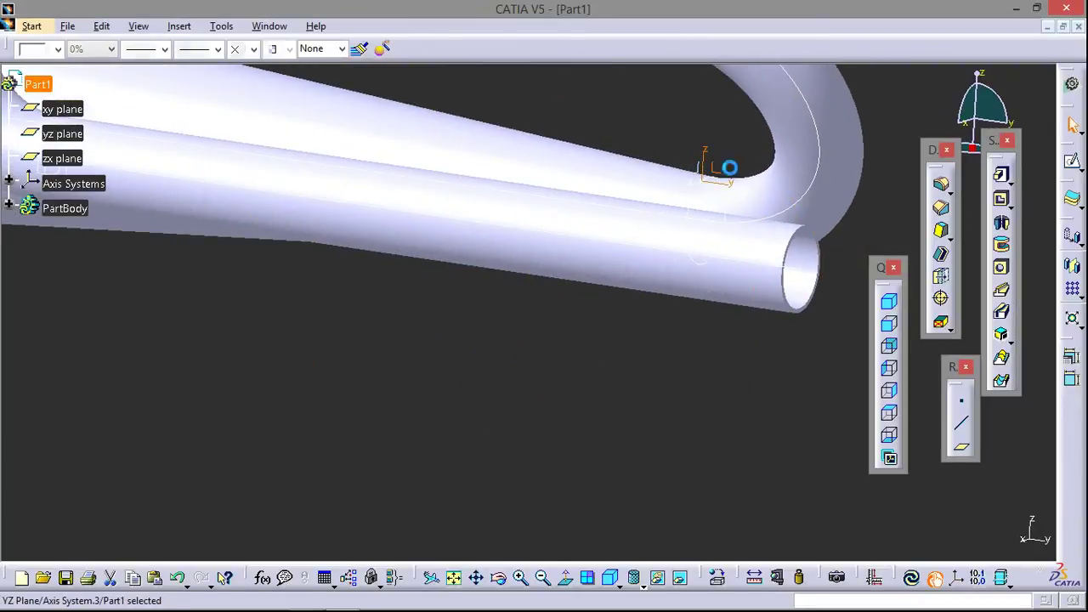
Sketch a small circle centred at the origin on Axis System.3's YZ plane and exit the Sketcher
click(1073, 161)
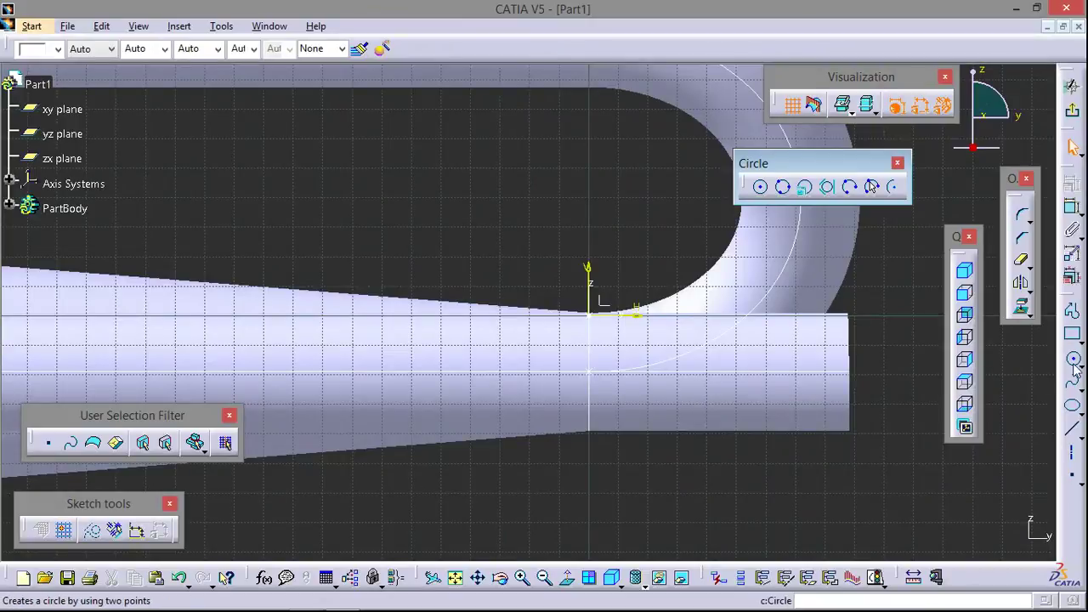
click(1074, 361)
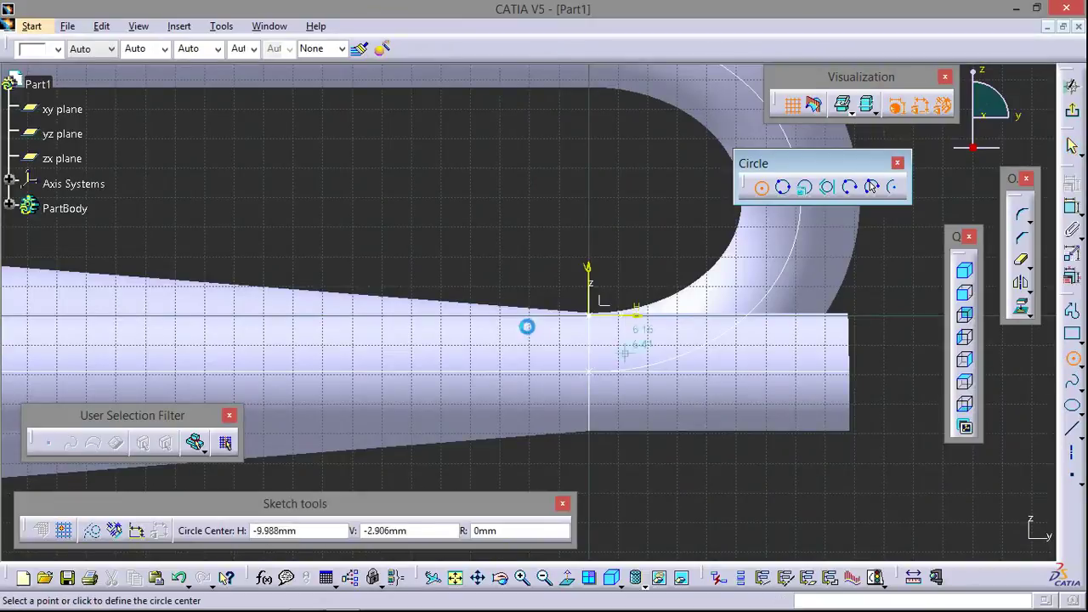
click(598, 321)
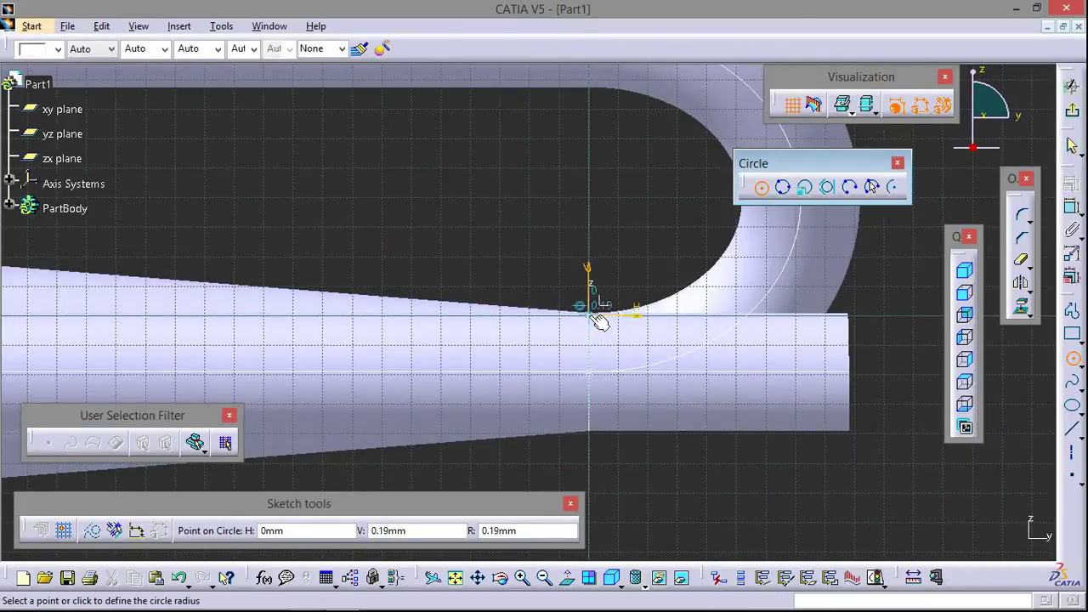
click(600, 324)
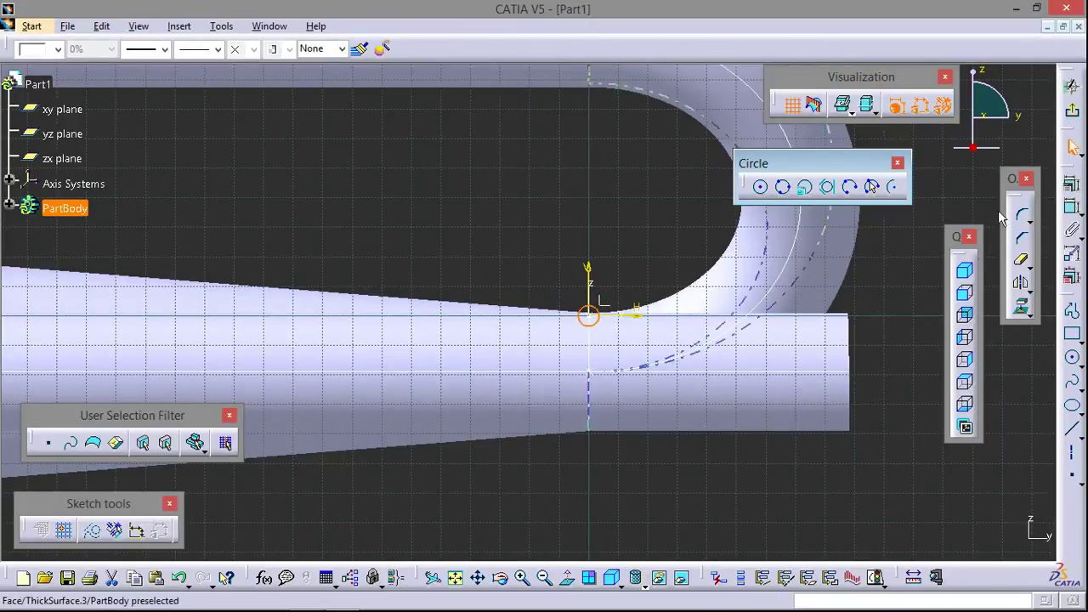
click(1073, 86)
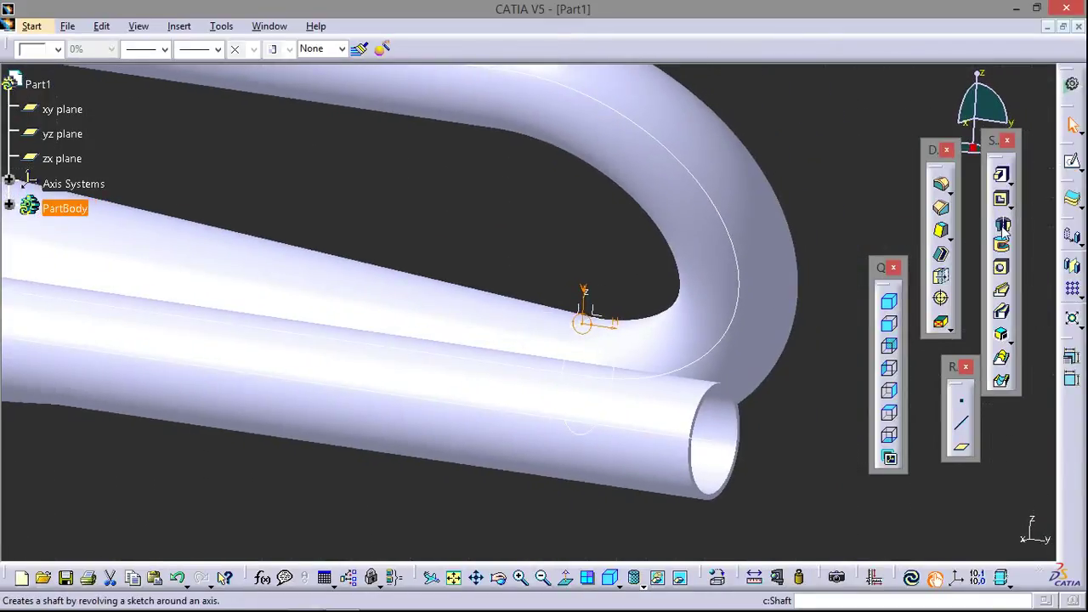
click(1004, 226)
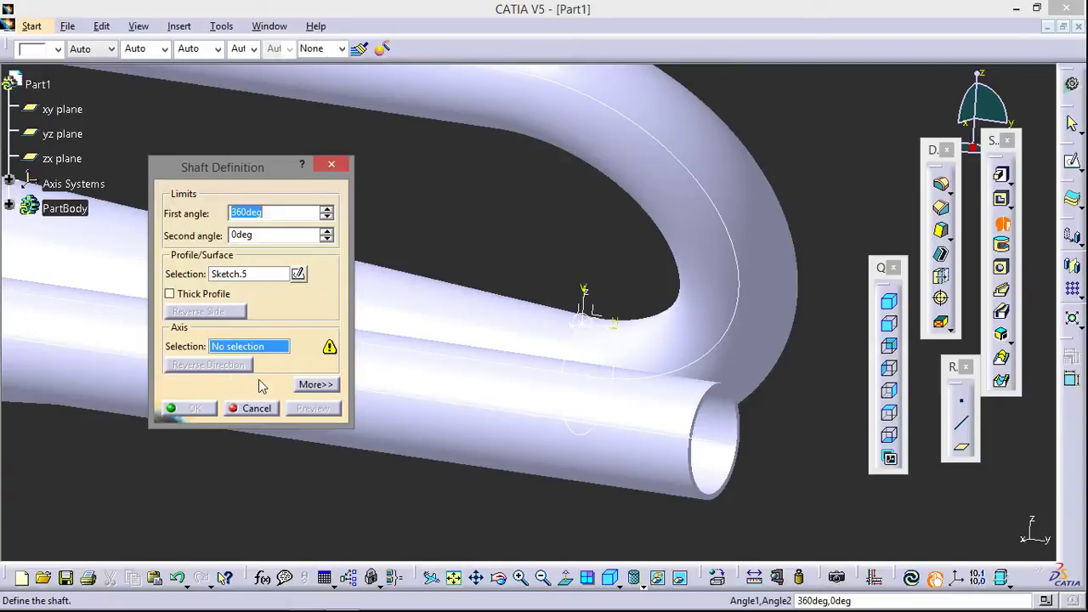
right_click(249, 354)
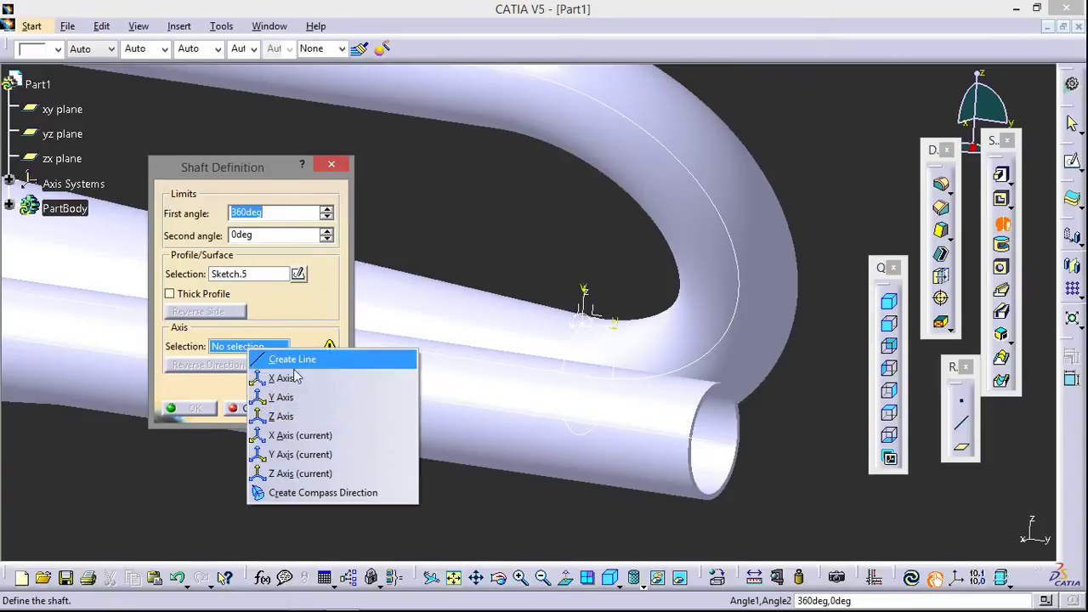
click(293, 396)
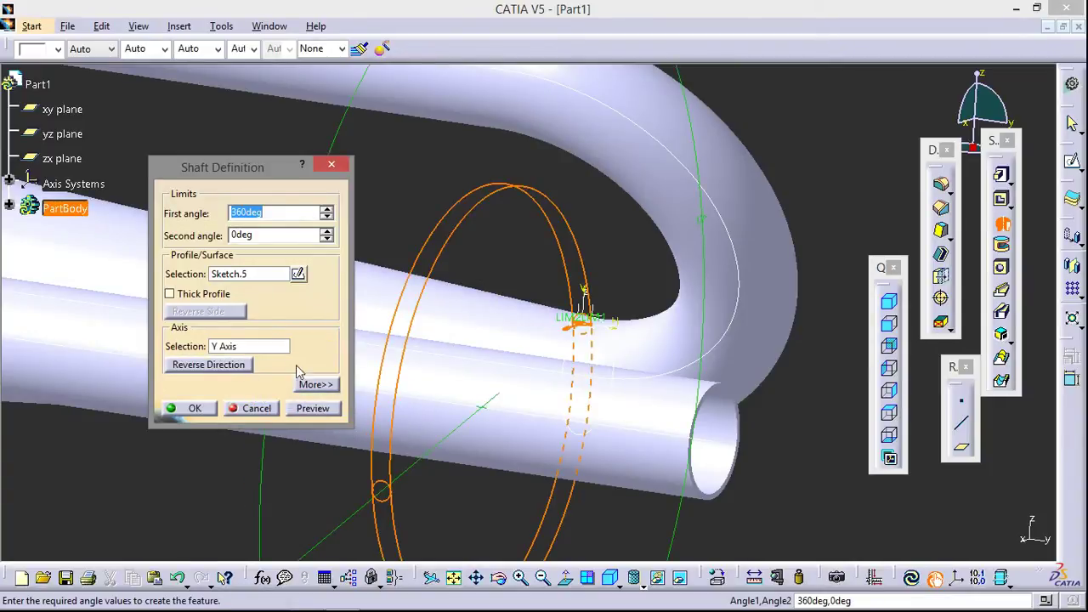
right_click(240, 349)
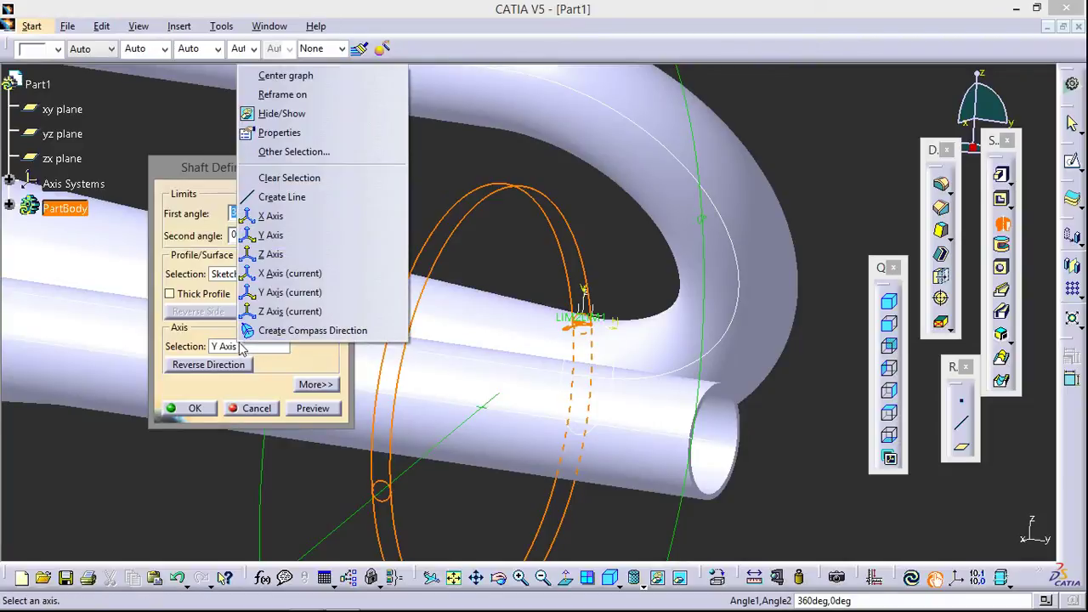
click(283, 294)
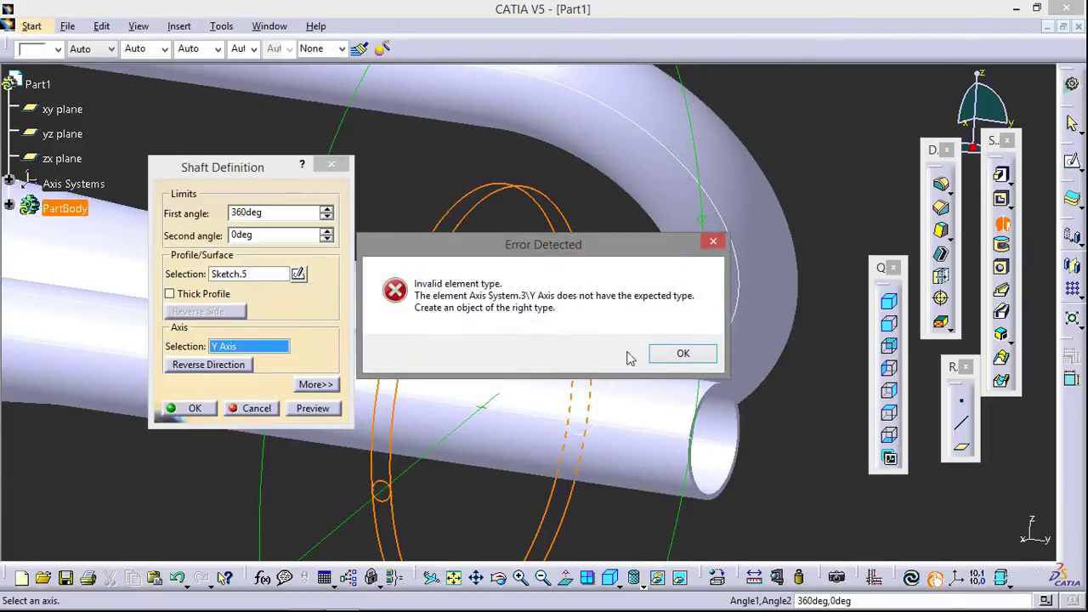
click(681, 353)
click(331, 169)
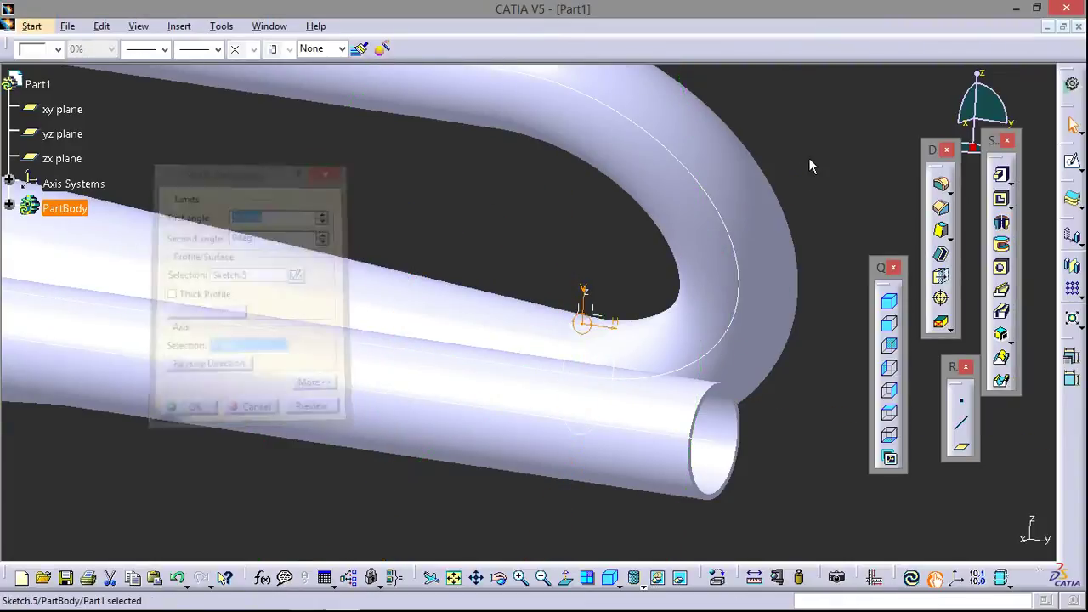
mouse_move(782, 190)
middle_down()
mouse_move(287, 249)
mouse_move(482, 360)
mouse_move(279, 382)
mouse_move(365, 461)
mouse_move(427, 474)
mouse_move(369, 486)
mouse_move(498, 481)
middle_up()
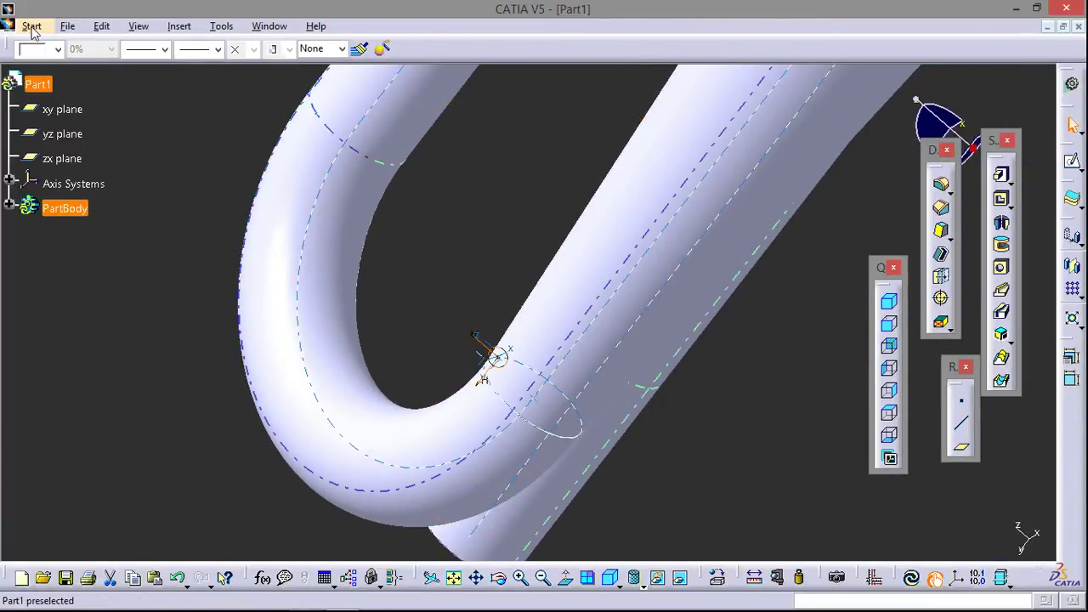
In Generative Shape Design, revolve the circle sketch 360° about Line.4 into a thin ring surface
click(68, 26)
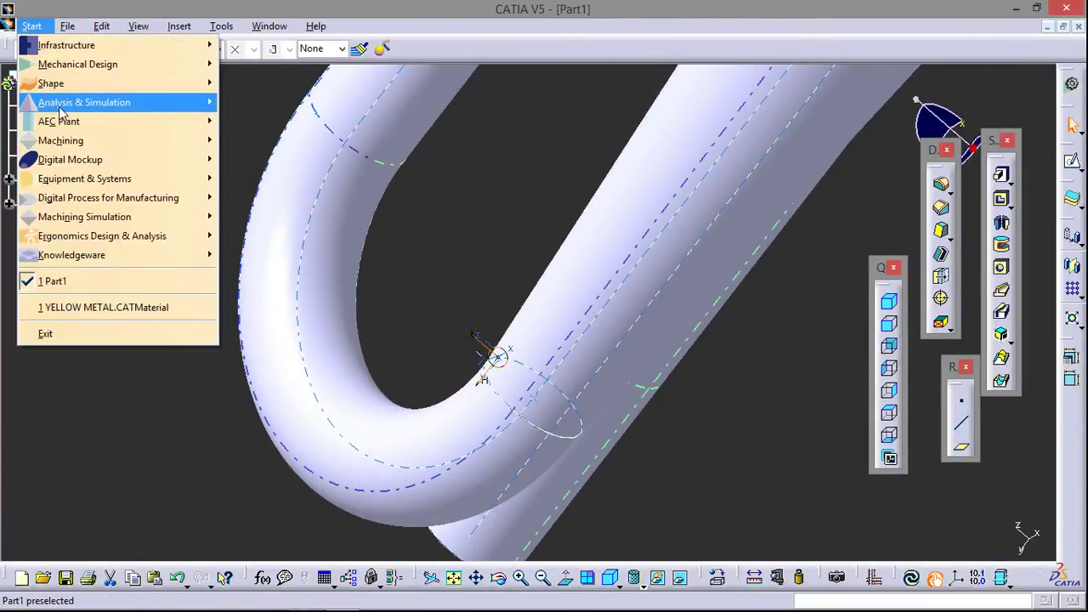
mouse_move(51, 83)
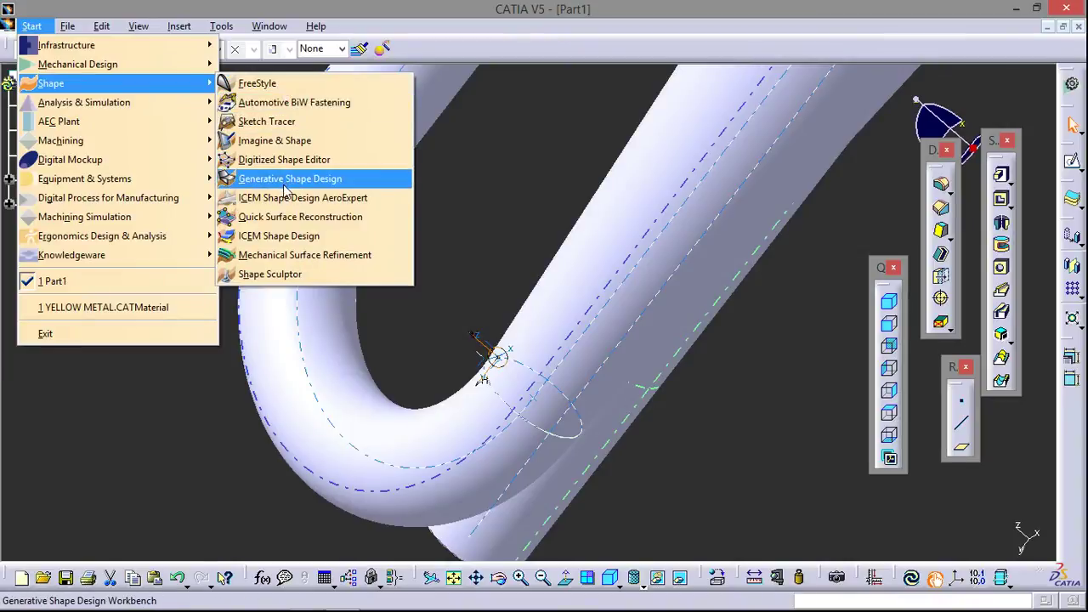
click(287, 191)
click(1006, 239)
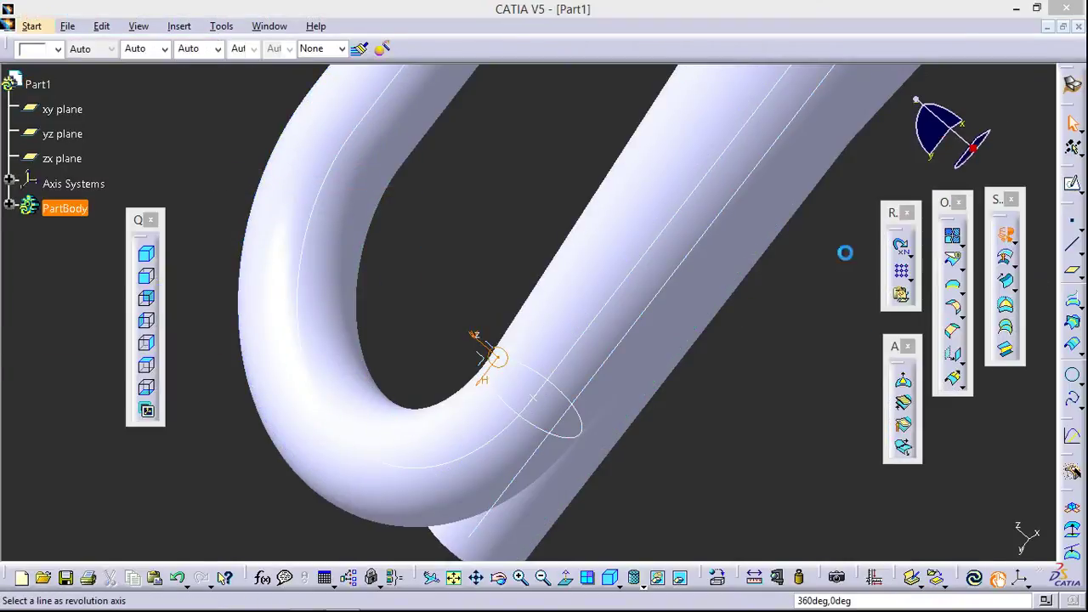
click(585, 351)
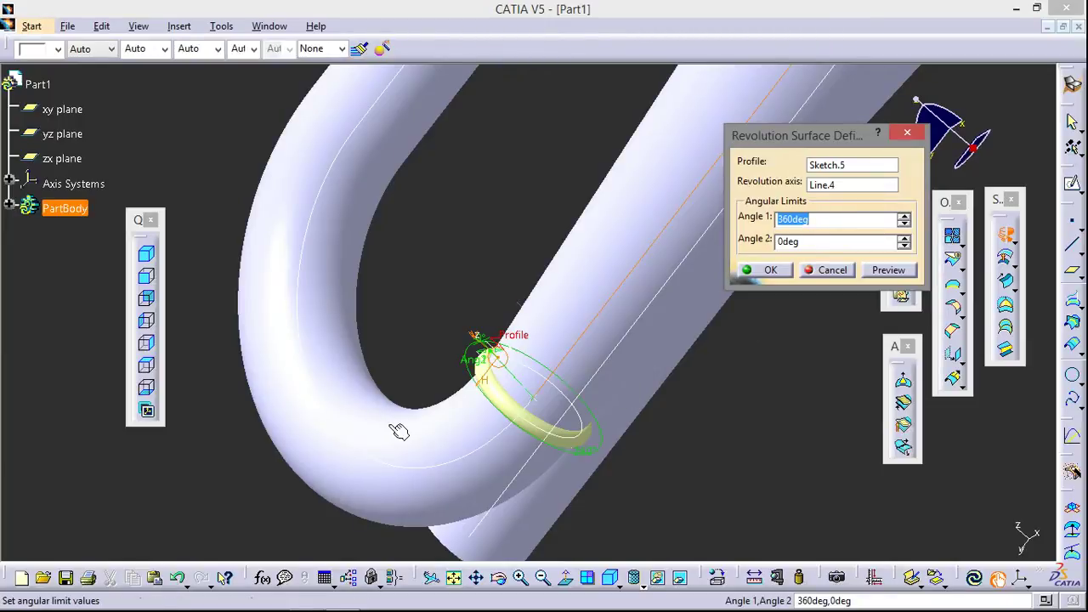
middle_drag(398, 432, 399, 406)
click(780, 272)
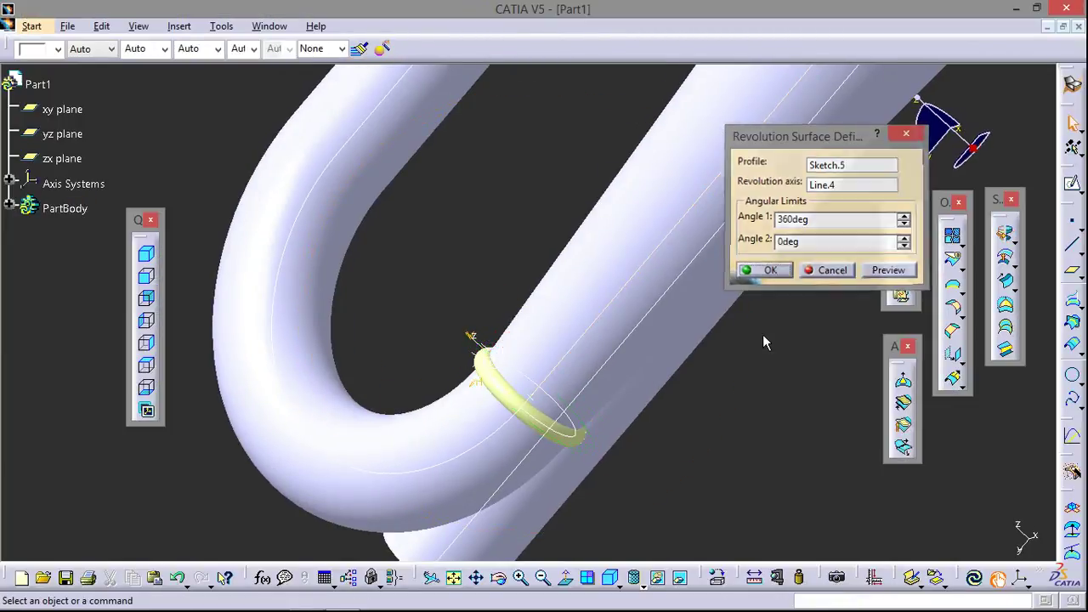
click(31, 26)
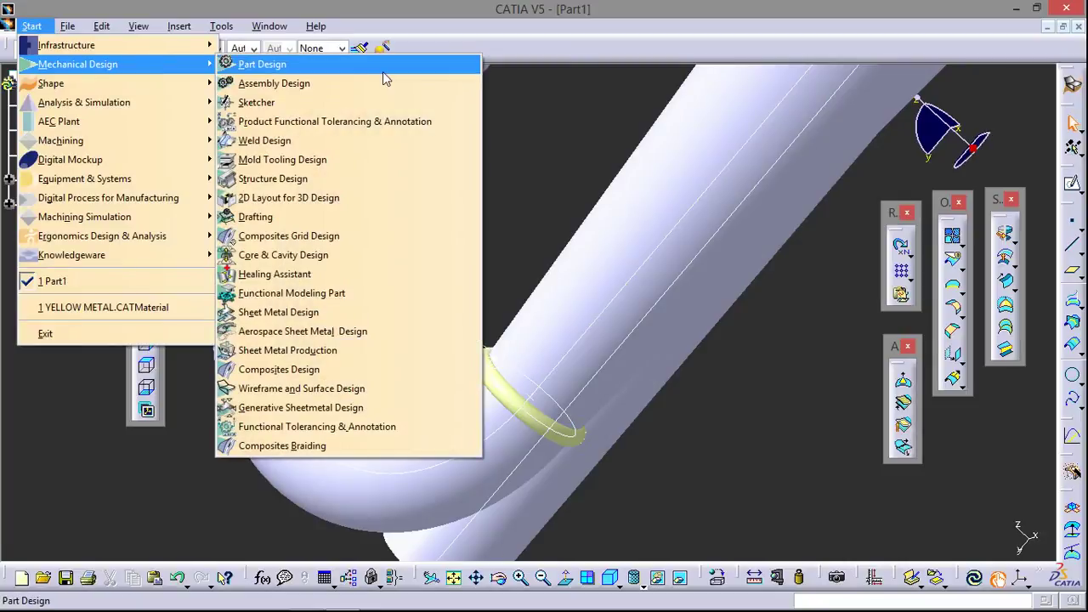
In Part Design, convert the ring surface Revolute.2 into a solid with Close Surface
click(247, 65)
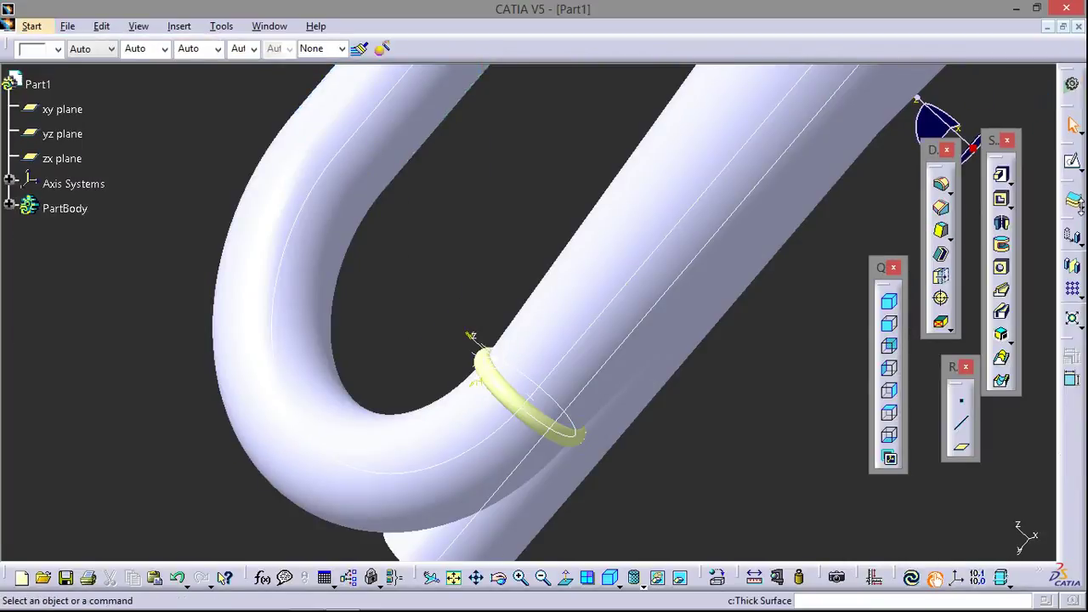
click(1077, 206)
click(1046, 225)
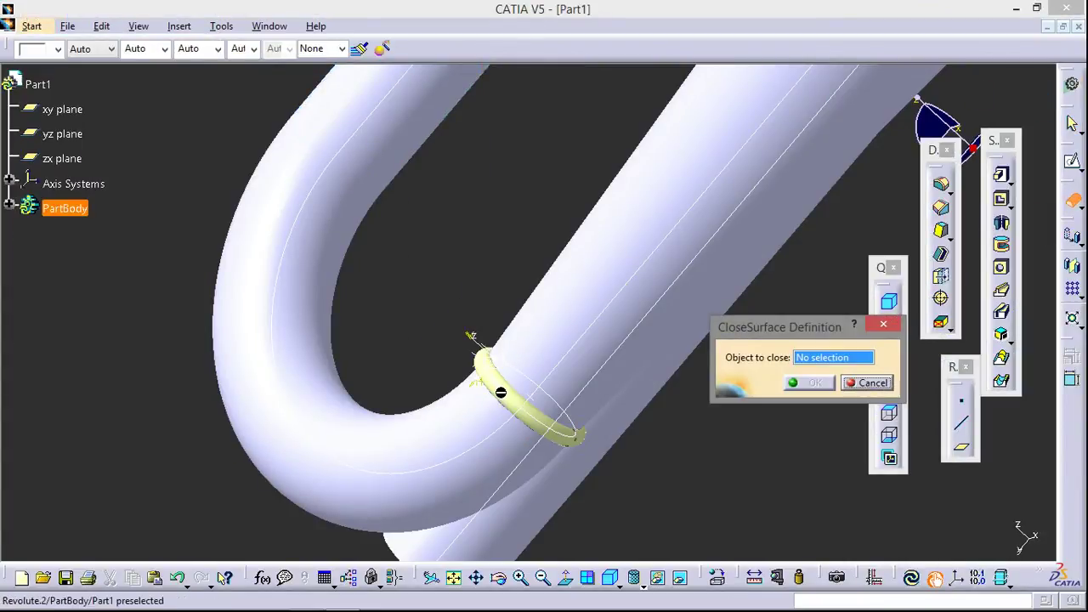
click(576, 448)
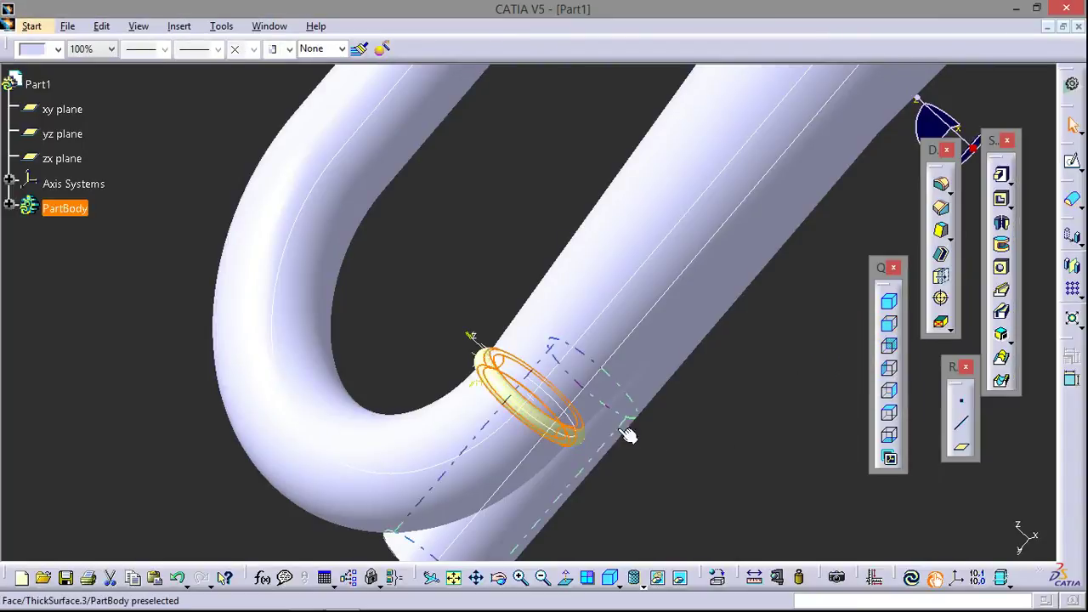
Hide all surfaces and zoom out to see the whole bugle
click(222, 26)
mouse_move(237, 155)
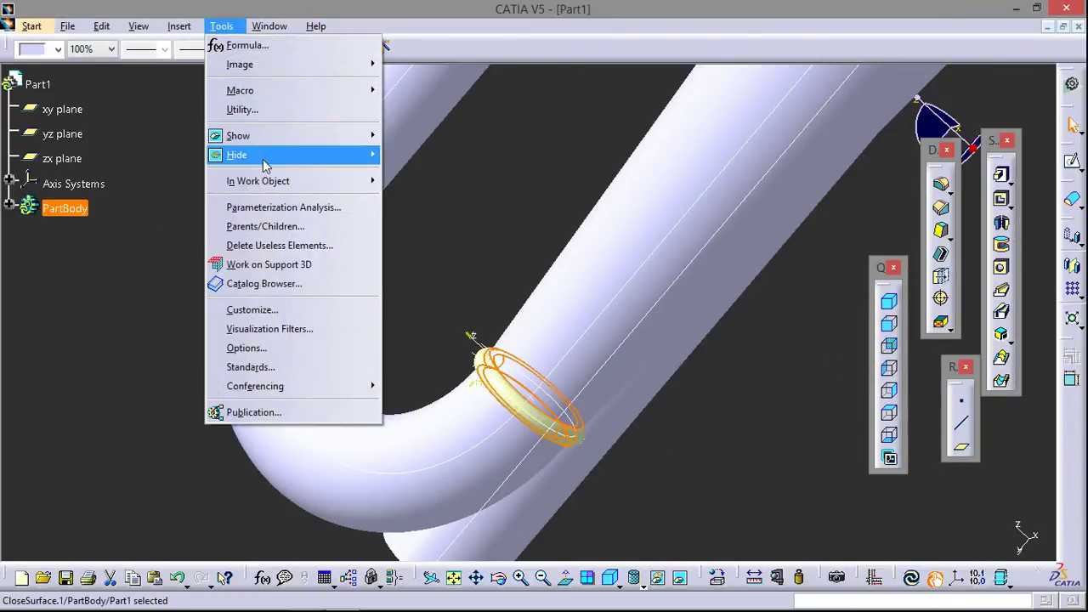
click(443, 239)
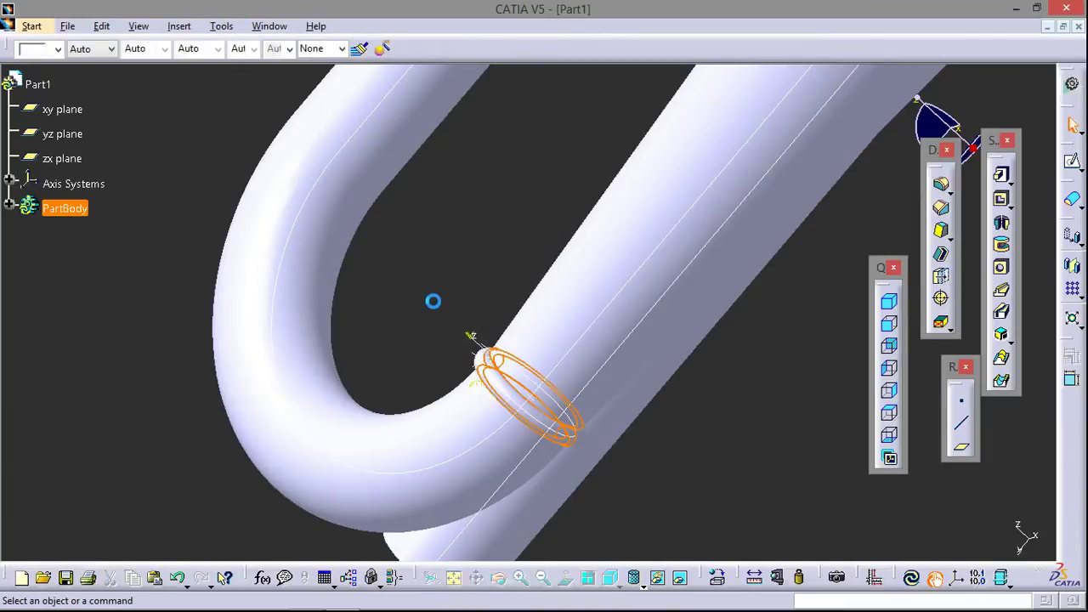
mouse_move(417, 246)
middle_down()
mouse_move(356, 381)
mouse_move(622, 219)
mouse_move(716, 372)
mouse_move(574, 410)
mouse_move(627, 352)
mouse_move(554, 364)
mouse_move(506, 399)
middle_up()
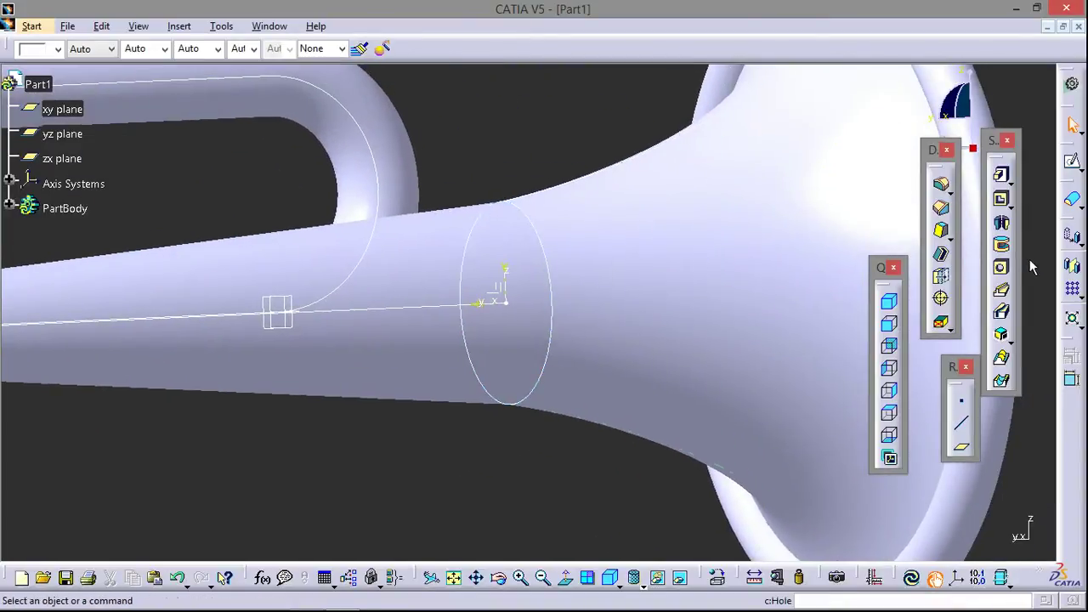
Create Point.3 on the circle Circle.3
click(961, 405)
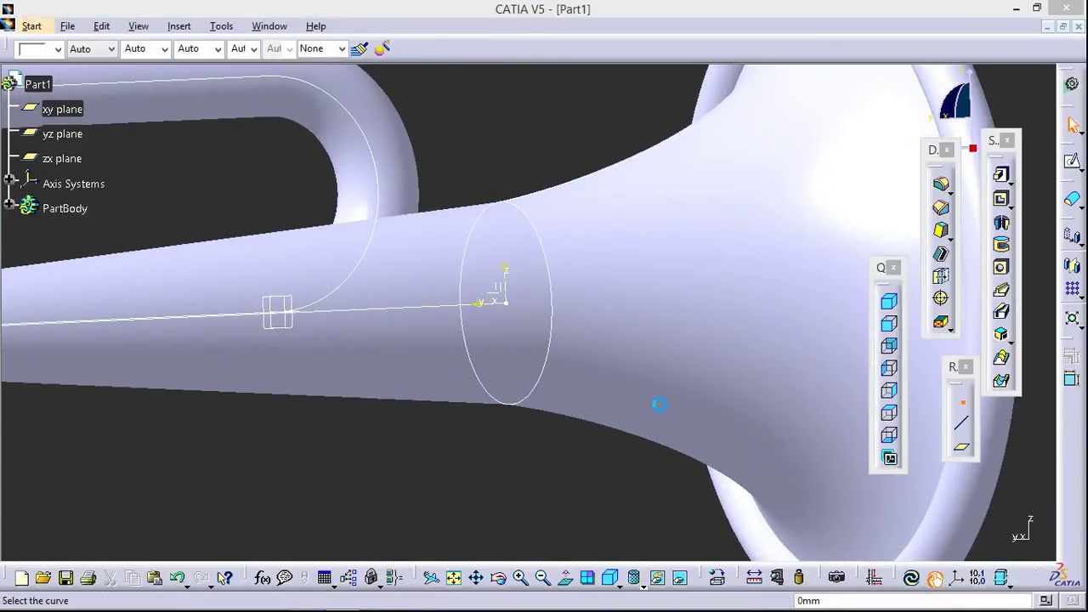
click(557, 353)
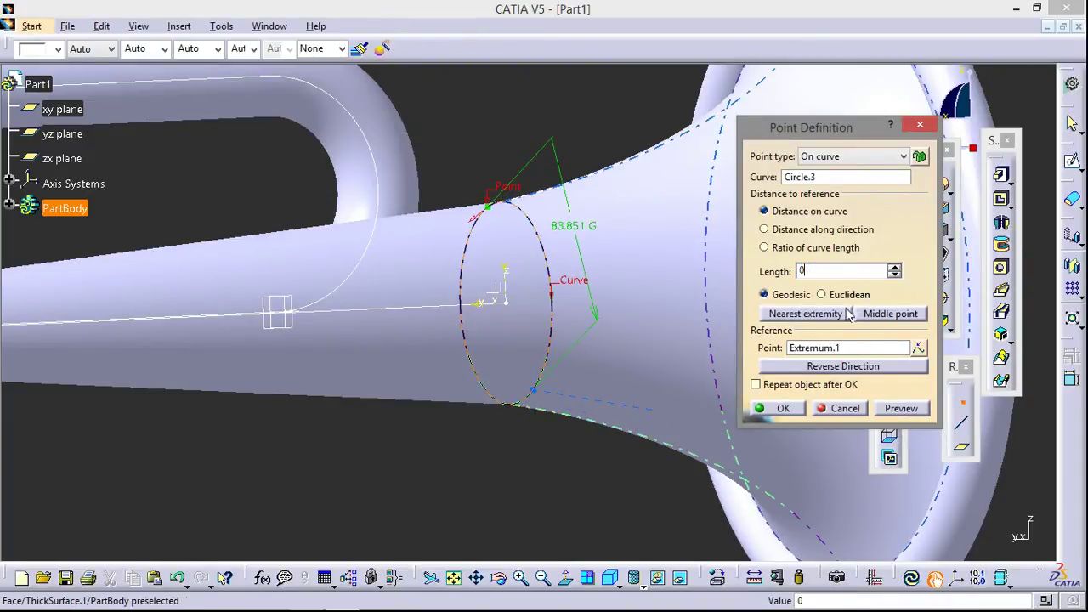
click(782, 408)
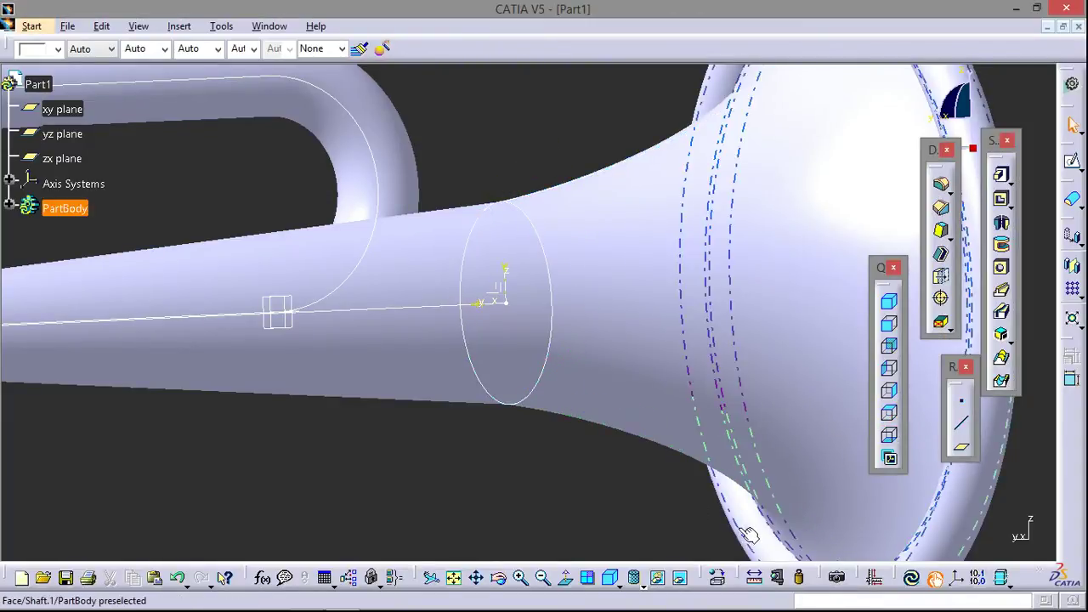
Create a new axis system with its origin at Point.3
click(957, 582)
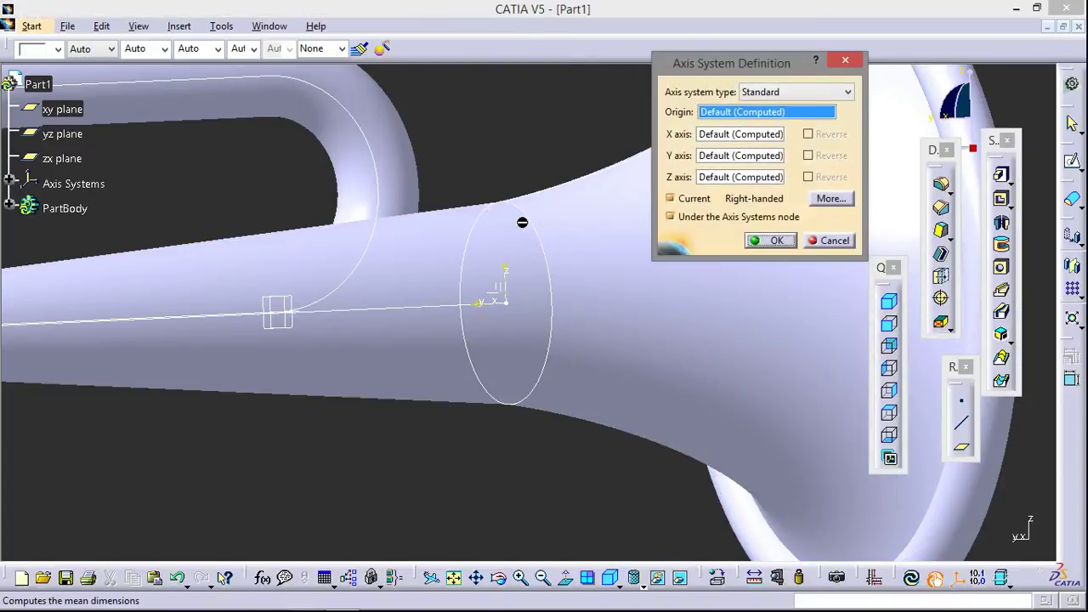
click(494, 208)
click(779, 244)
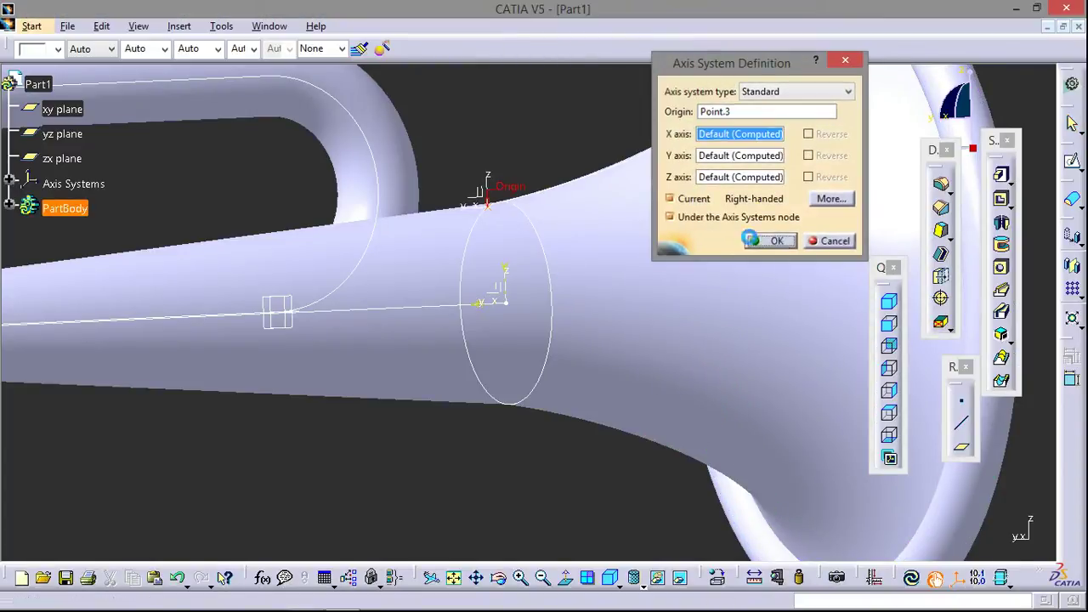
mouse_move(512, 162)
middle_down()
mouse_move(401, 226)
mouse_move(432, 195)
middle_up()
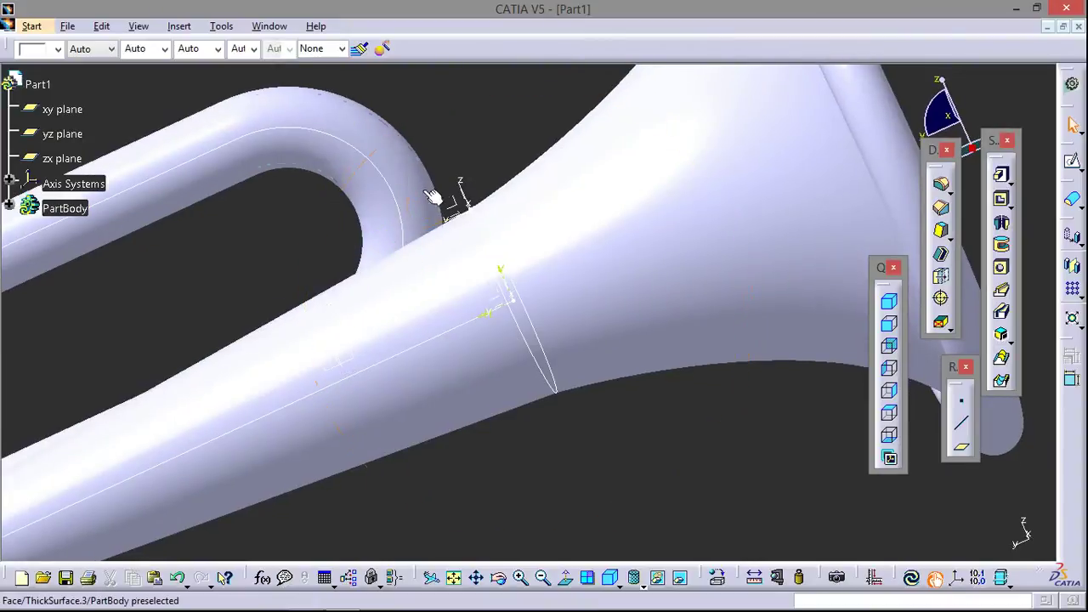
Sketch a small circle centred at the new axis system's origin as Sketch.6
click(1072, 161)
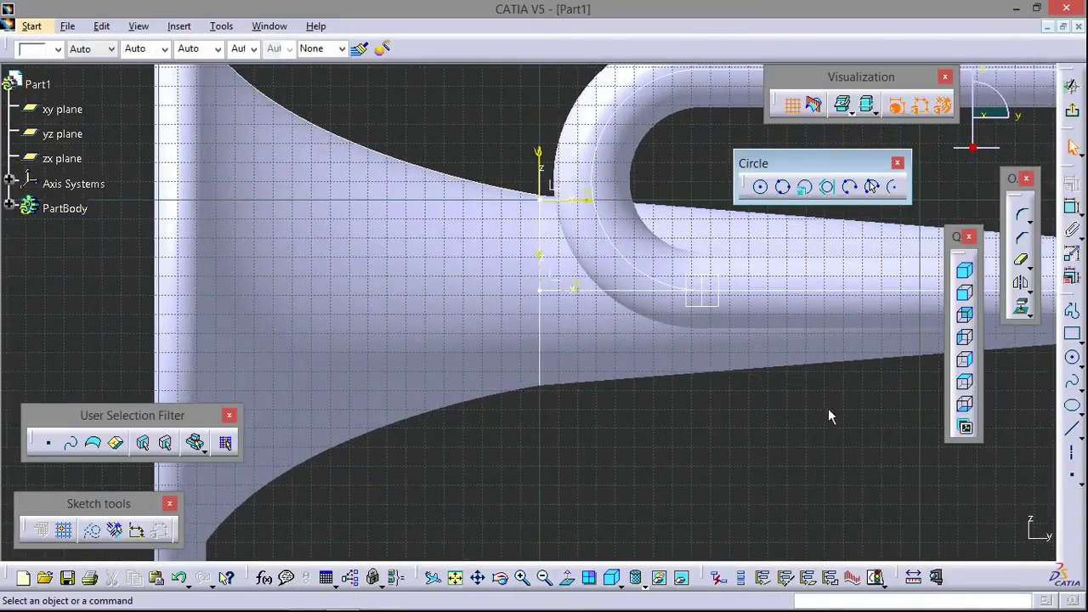
click(542, 200)
click(555, 210)
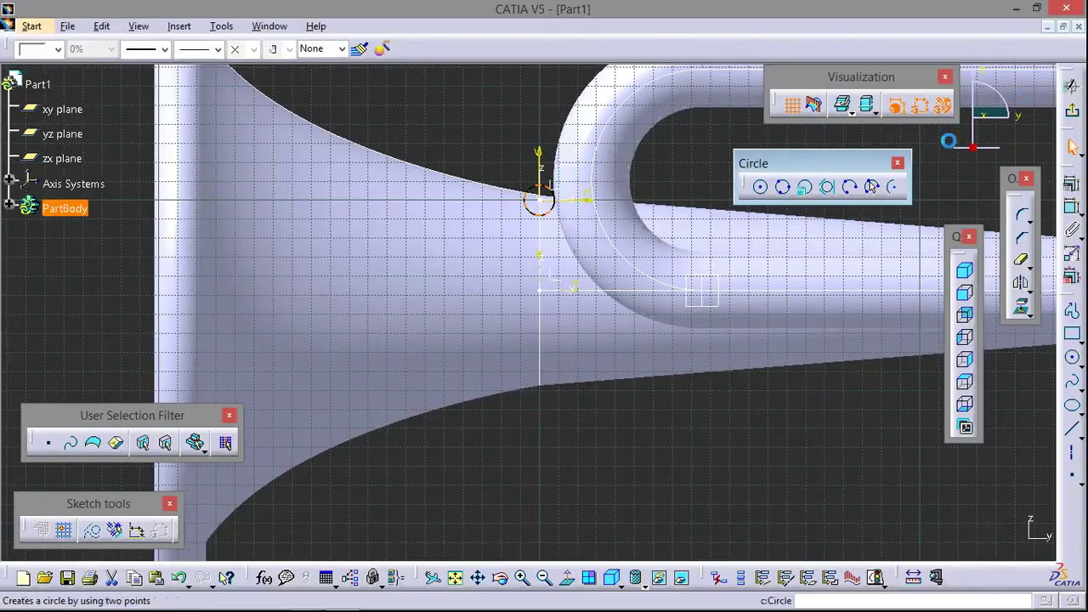
click(1073, 86)
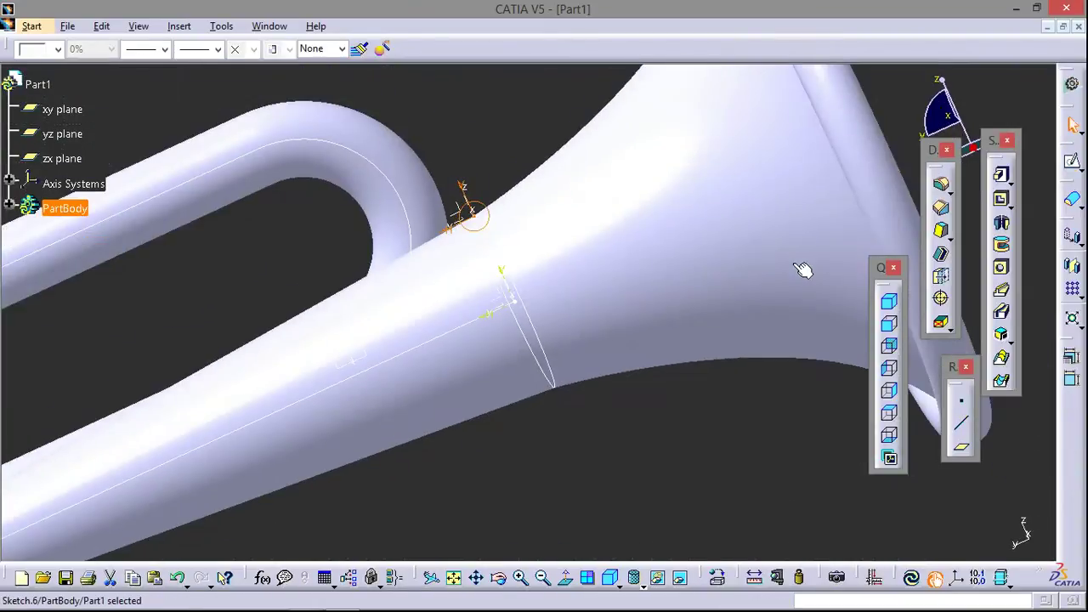
Start a Shaft of Sketch.6 around the horn's long axis, then cancel it
click(1003, 224)
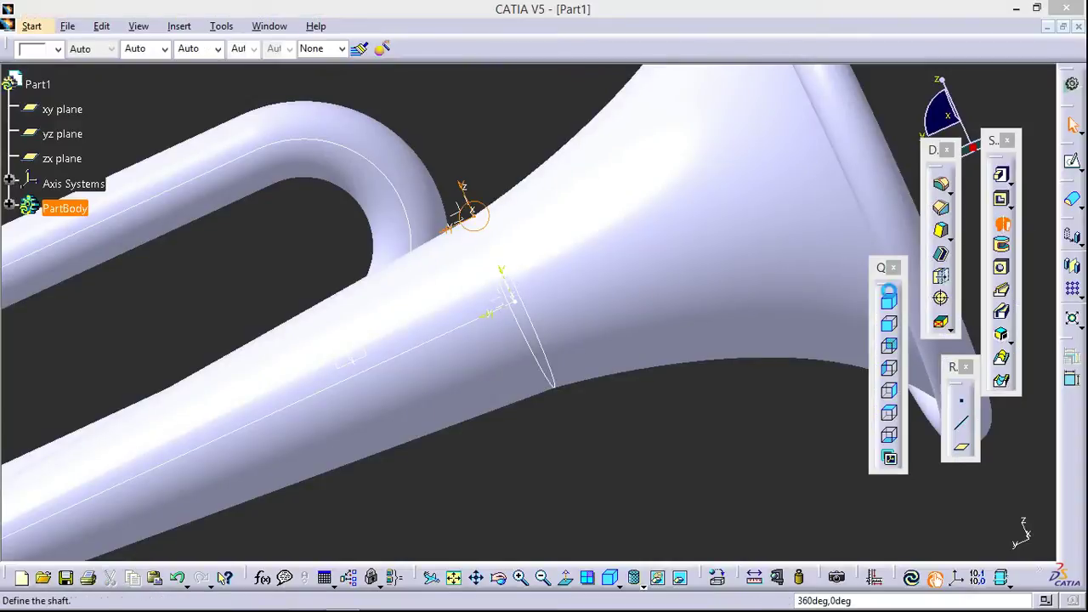
click(437, 337)
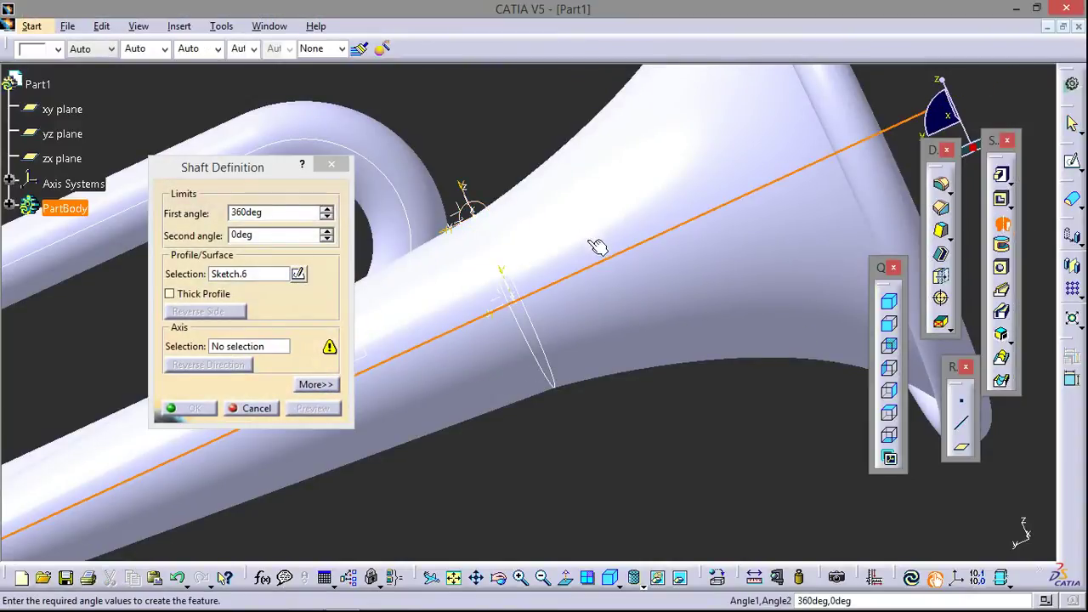
click(330, 165)
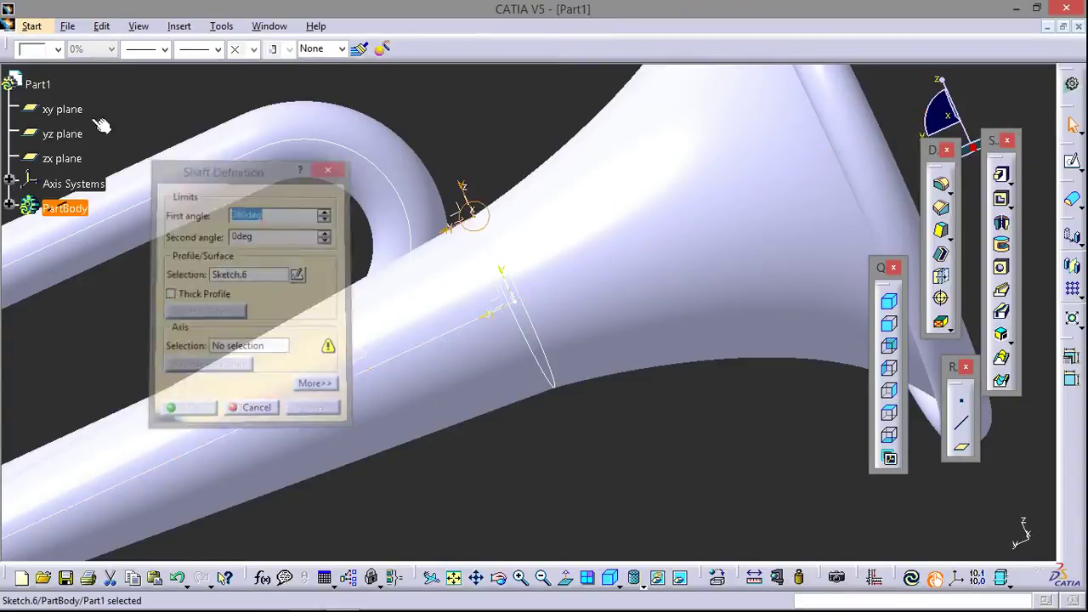
click(31, 26)
mouse_move(51, 83)
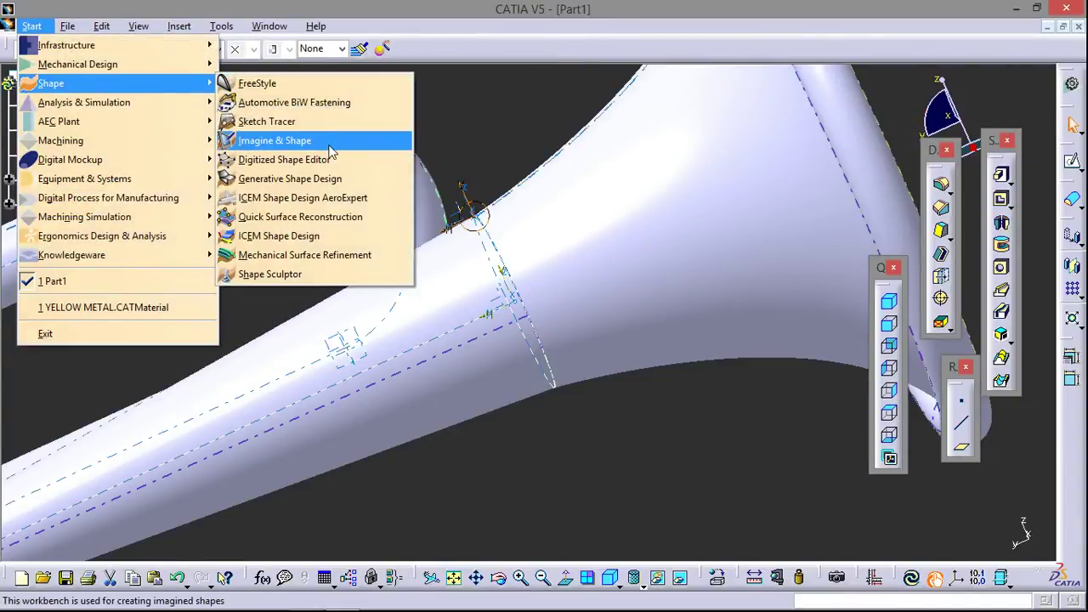
Revolve Sketch.6 360° about Line.4 into a ring surface where the loop meets the cone
click(341, 185)
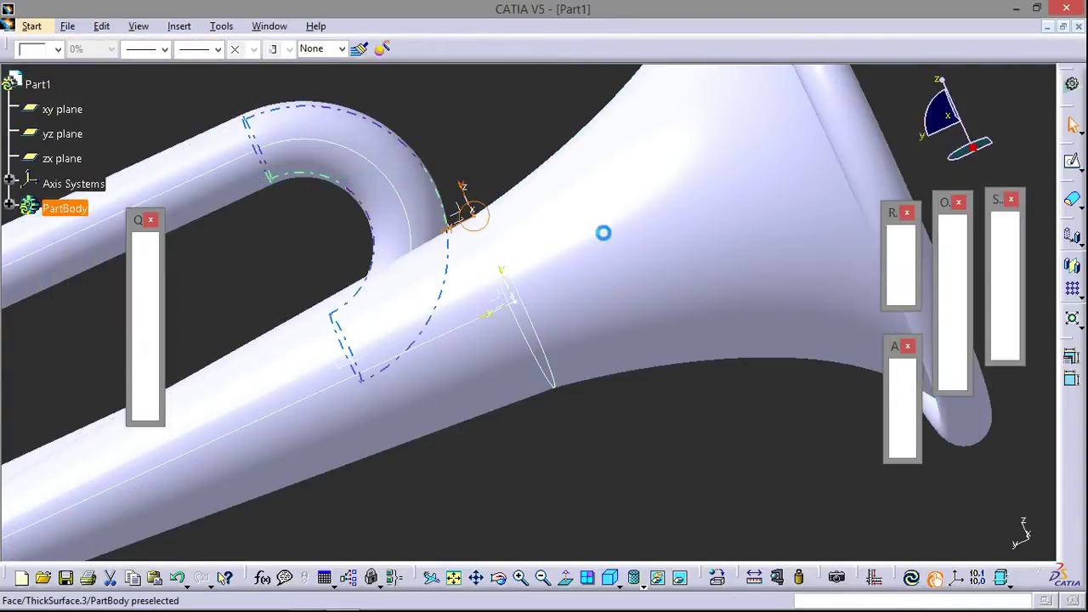
click(903, 251)
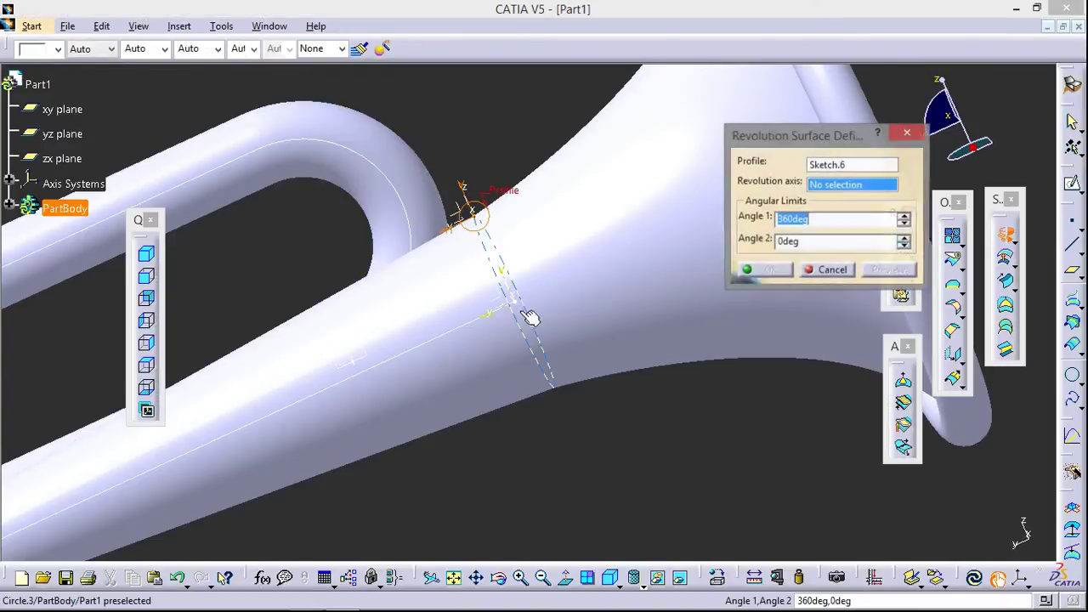
click(470, 338)
click(761, 270)
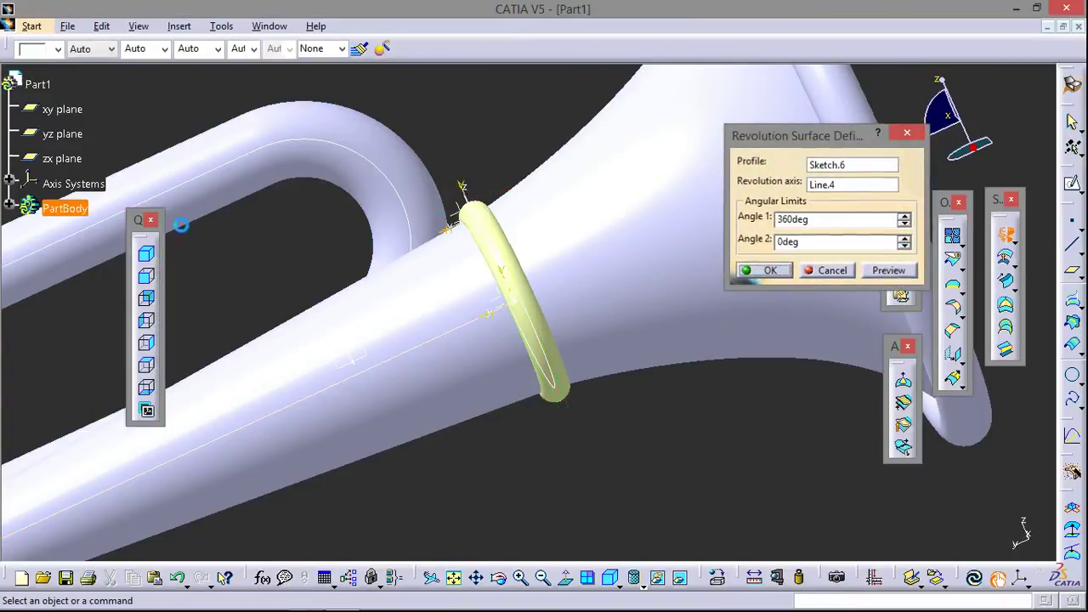
click(32, 25)
mouse_move(77, 64)
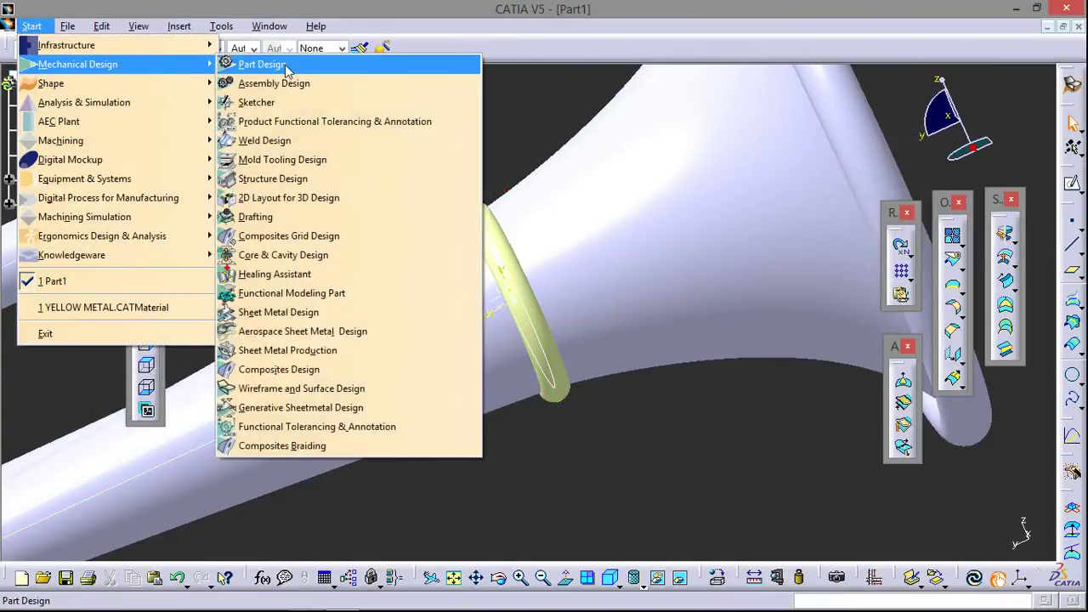
Close Revolute.3 into a solid band (CloseSurface.2) in Part Design
click(256, 65)
click(1069, 207)
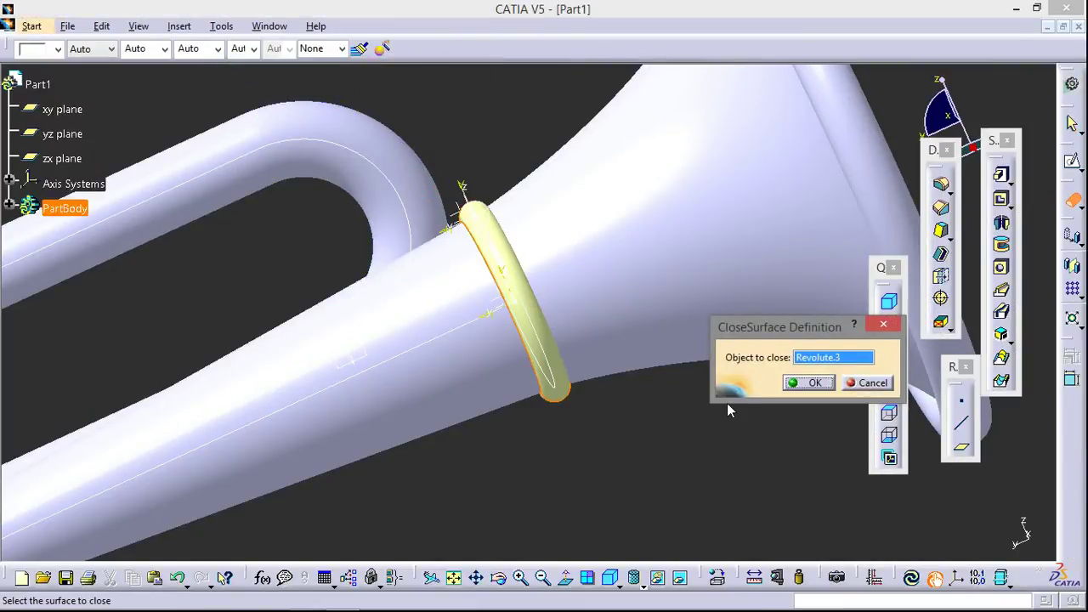
click(824, 383)
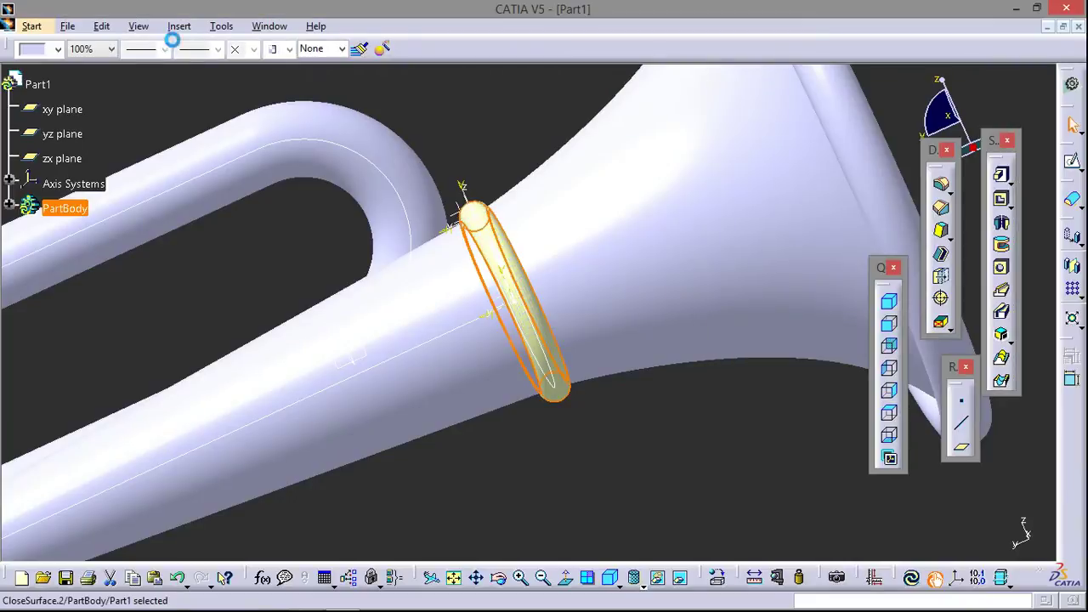
click(219, 27)
mouse_move(255, 155)
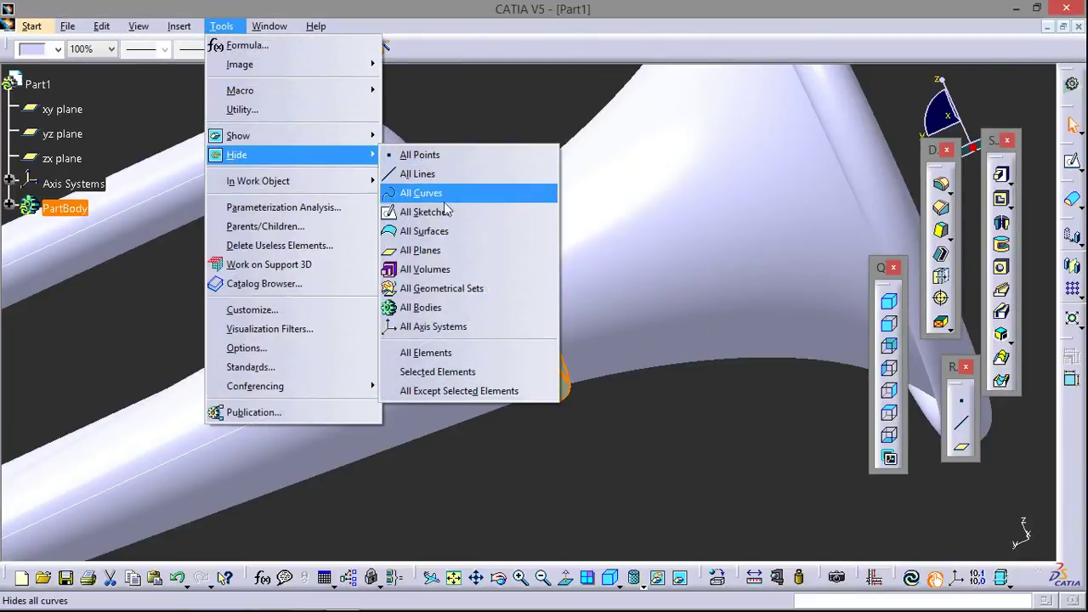
Hide all surfaces, curves and points, zooming out to view the whole bugle
click(440, 232)
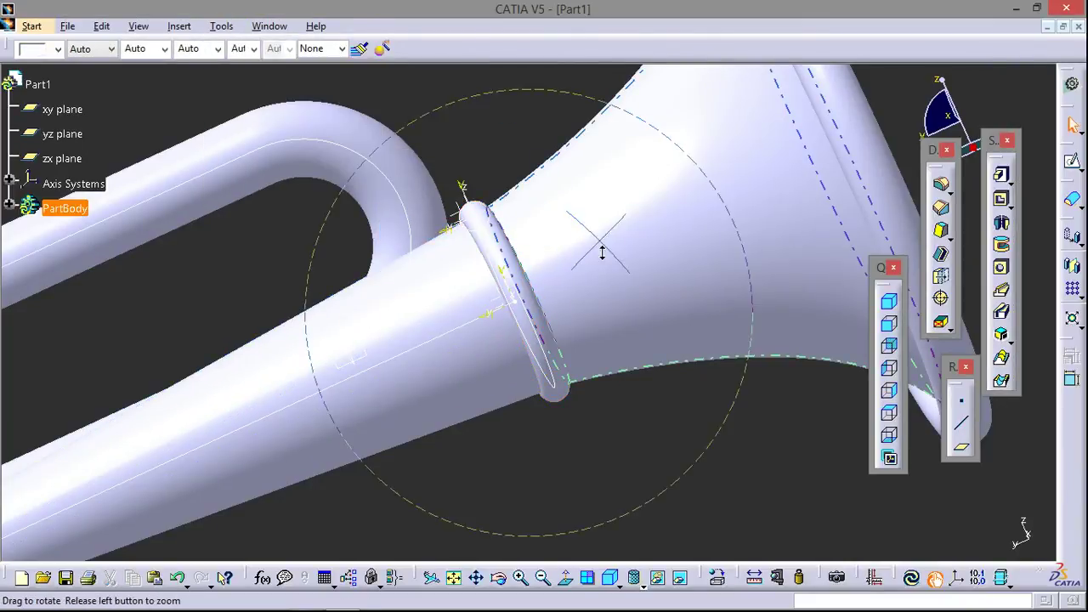
mouse_move(602, 252)
middle_down()
mouse_move(117, 349)
mouse_move(280, 401)
mouse_move(365, 396)
middle_up()
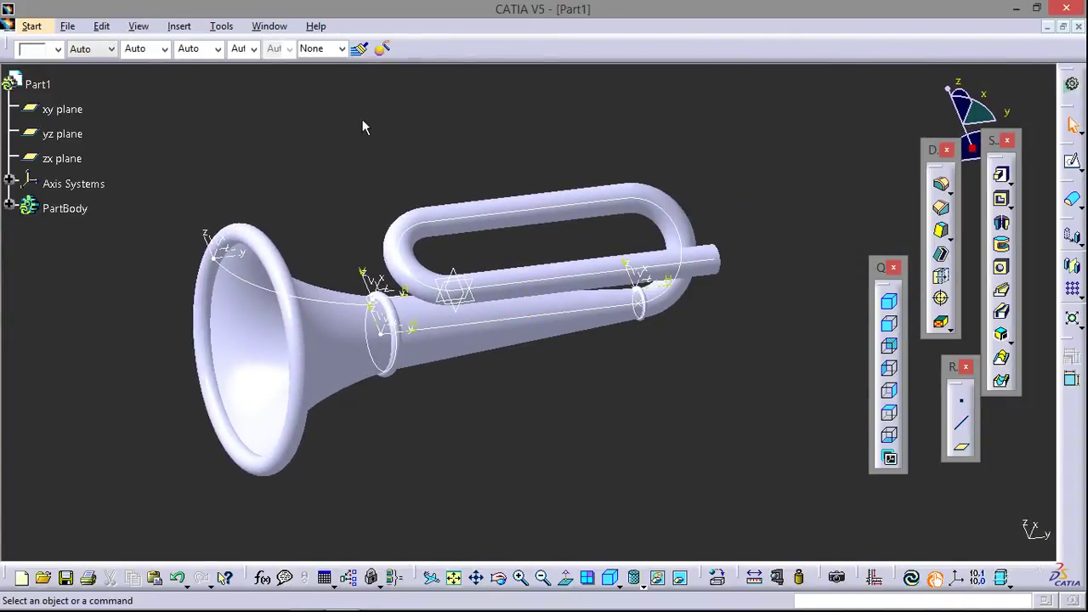
click(219, 27)
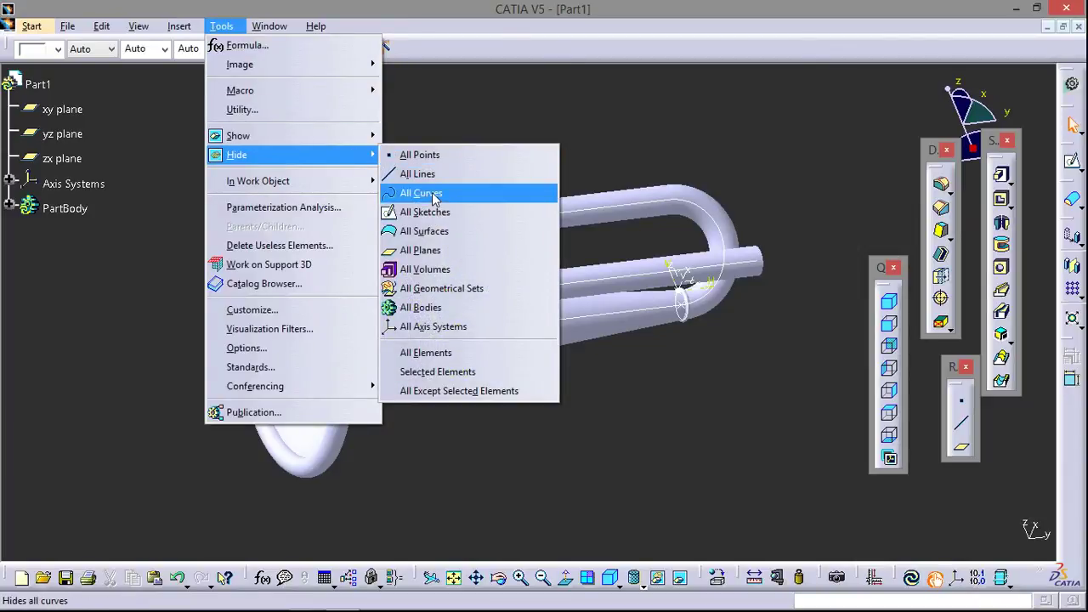
click(432, 197)
click(215, 28)
mouse_move(237, 155)
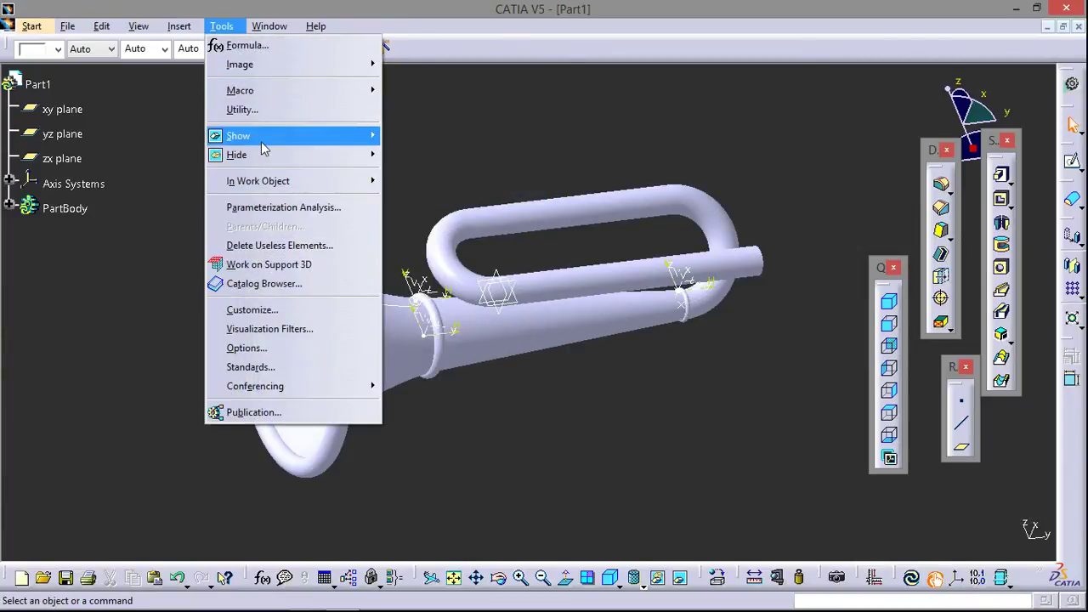
click(460, 156)
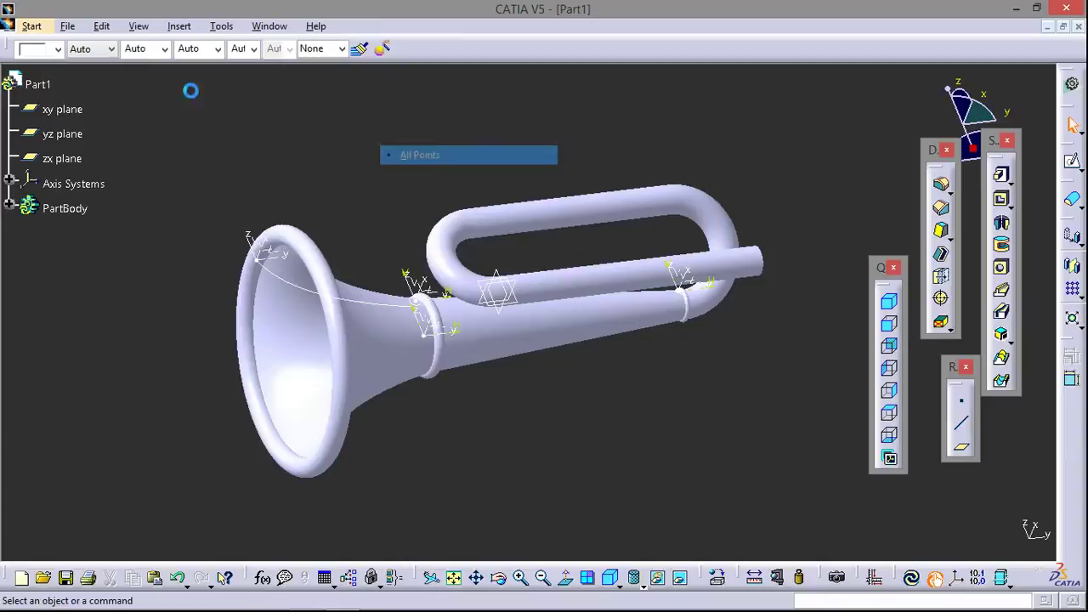
Hide all planes, sketches, remaining curves and geometrical sets
click(221, 26)
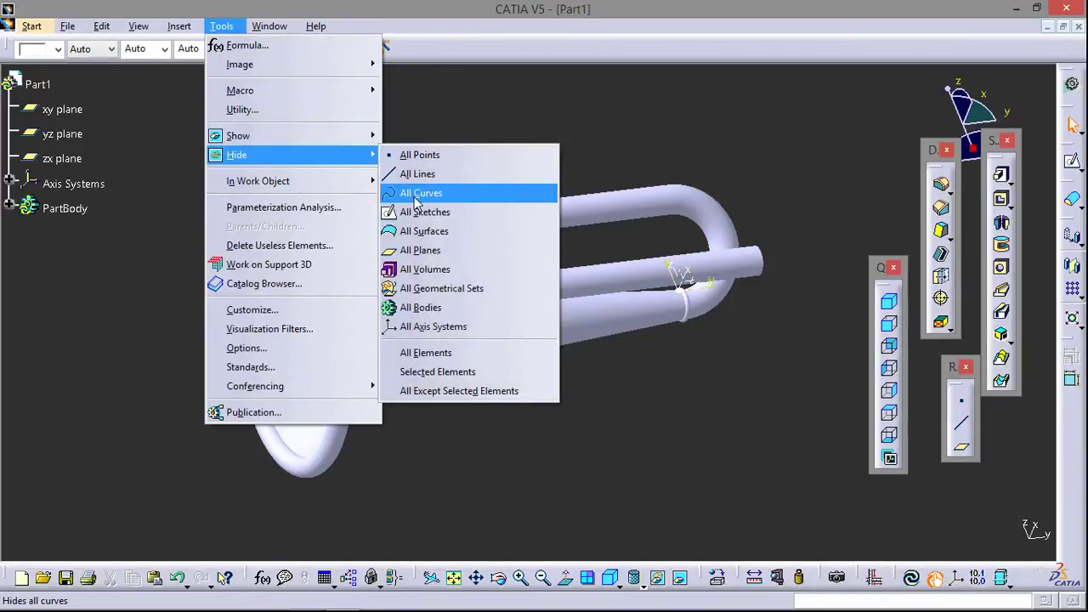
mouse_move(236, 154)
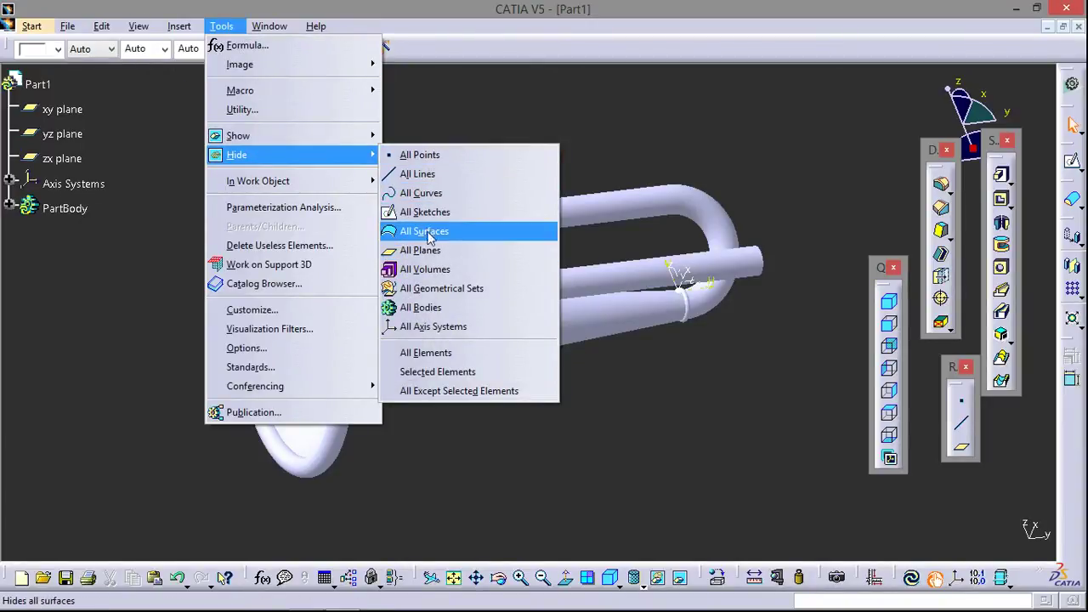
click(432, 251)
click(177, 27)
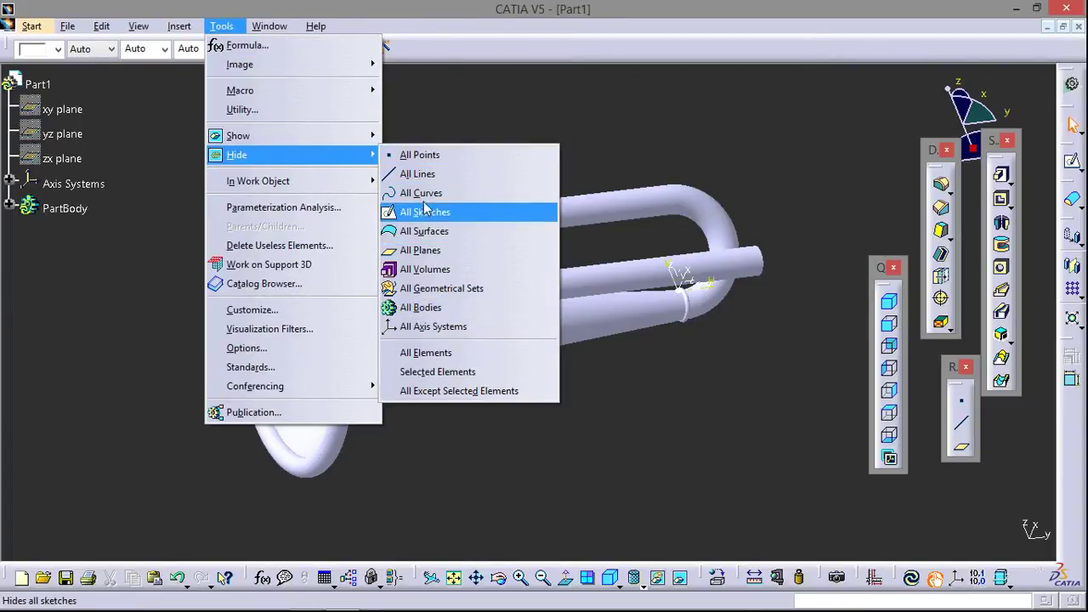
click(425, 231)
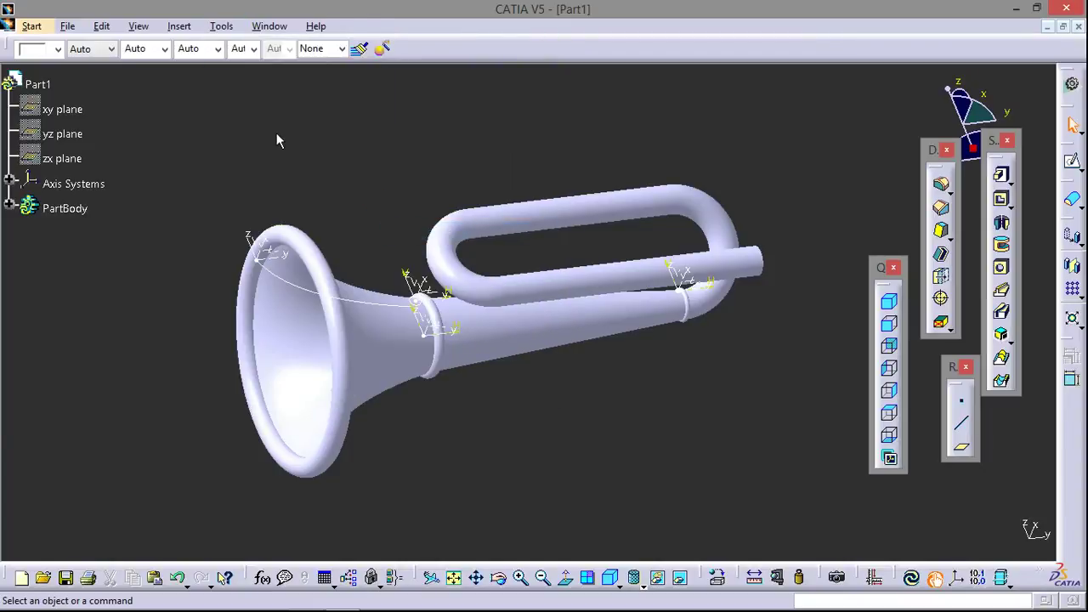
click(220, 26)
mouse_move(237, 155)
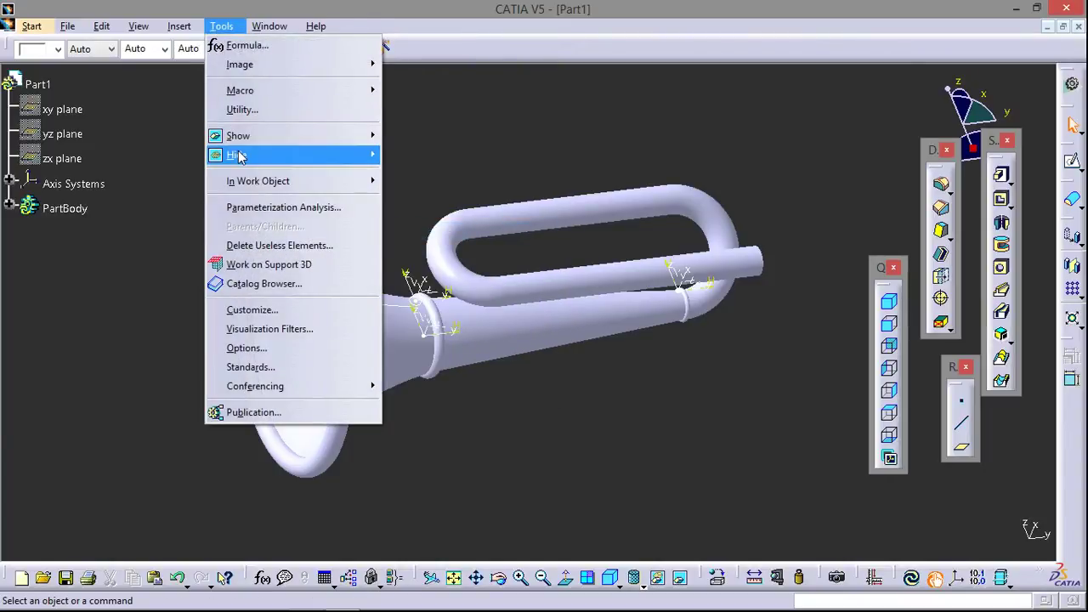
click(443, 214)
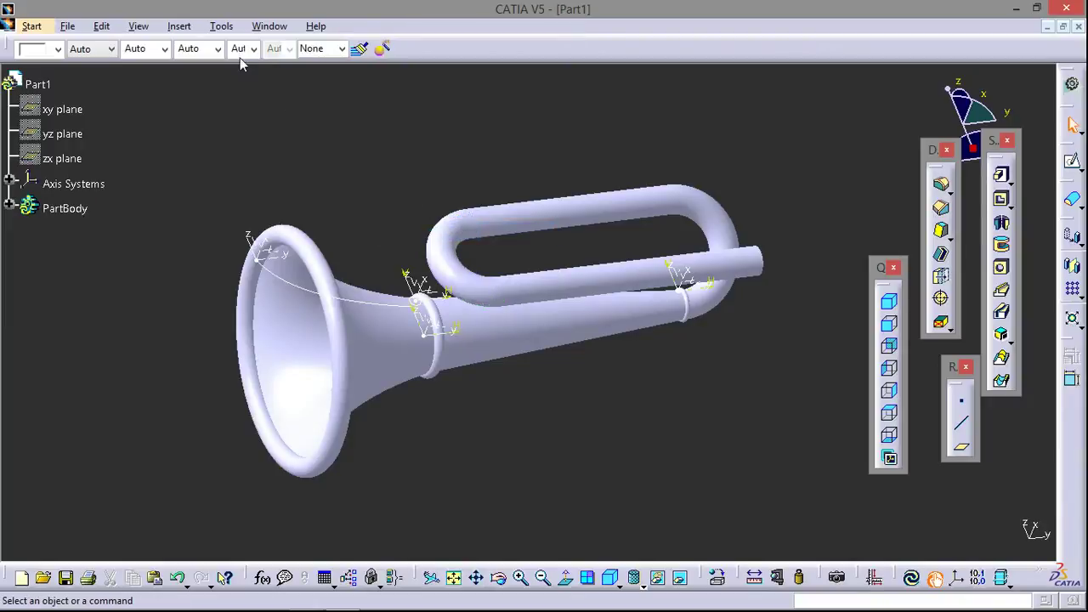
click(221, 27)
mouse_move(236, 154)
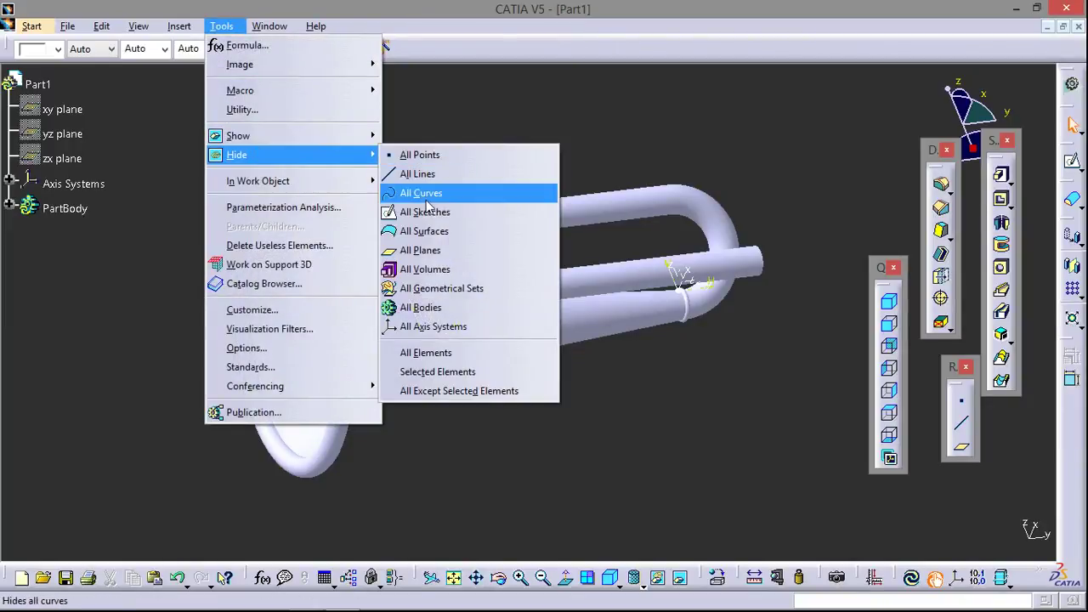
click(420, 213)
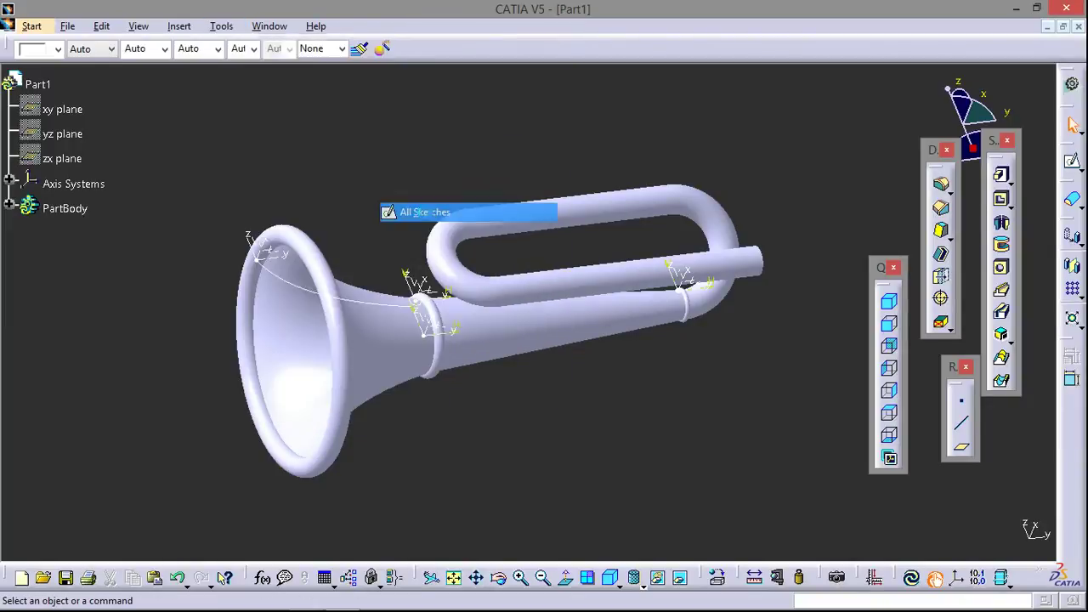
click(223, 26)
mouse_move(237, 155)
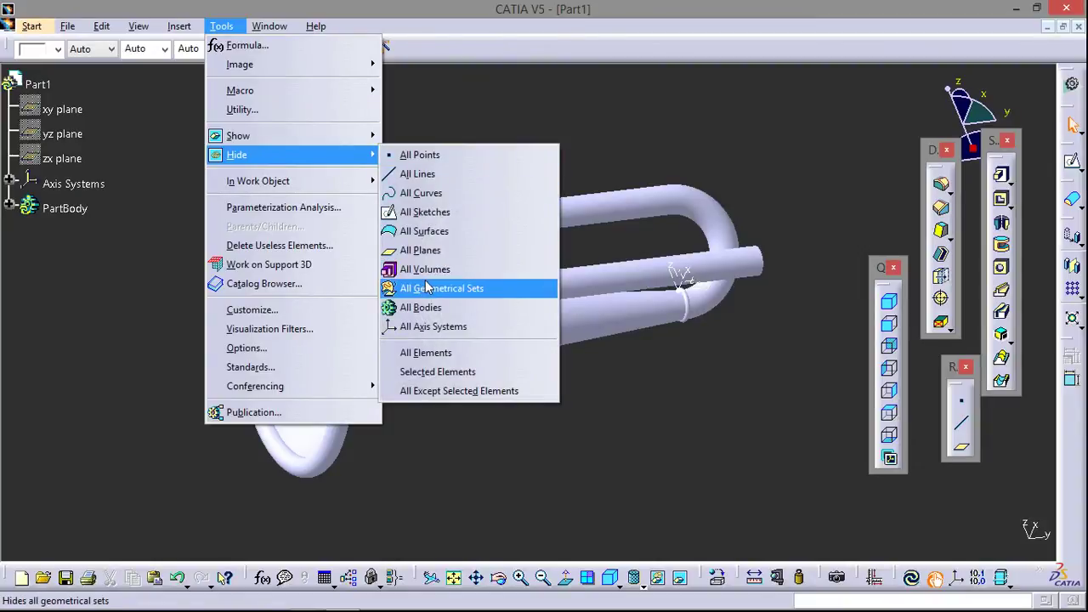
click(429, 308)
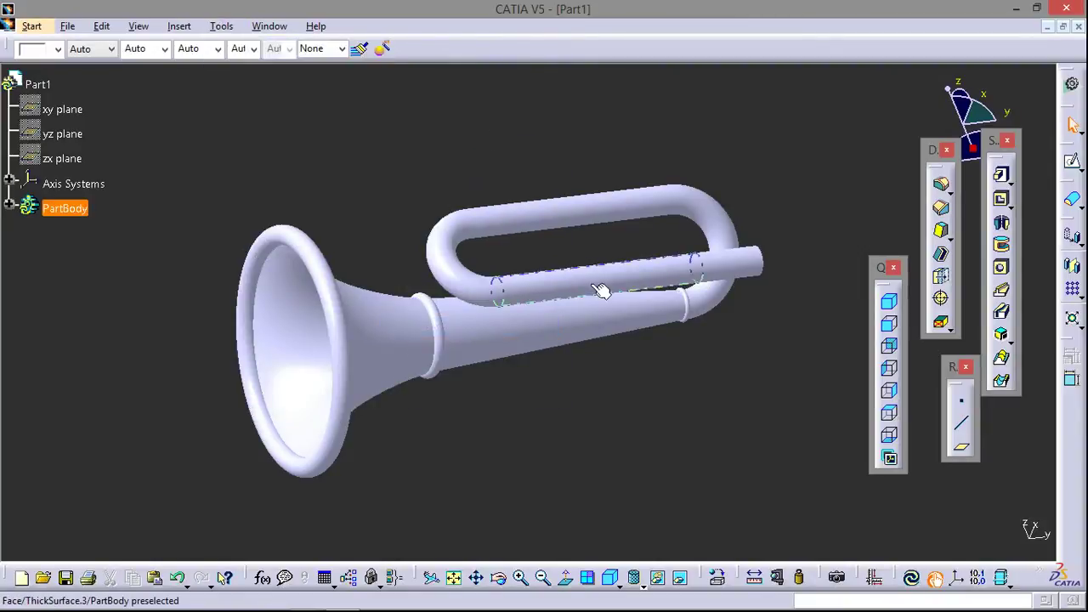
Apply the Gold metal material to the PartBody
click(73, 211)
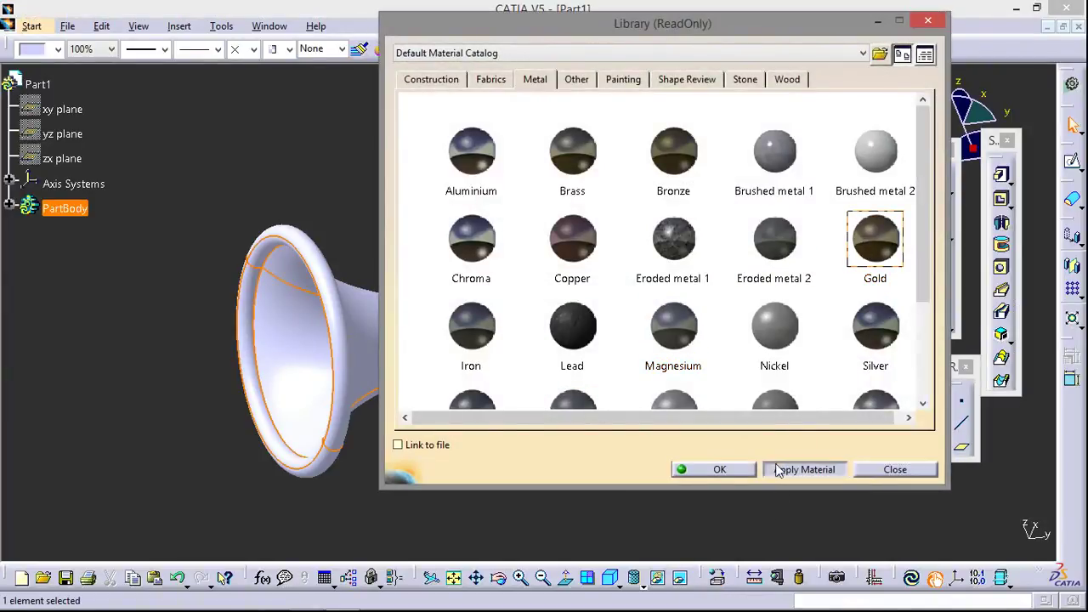
click(778, 472)
click(710, 469)
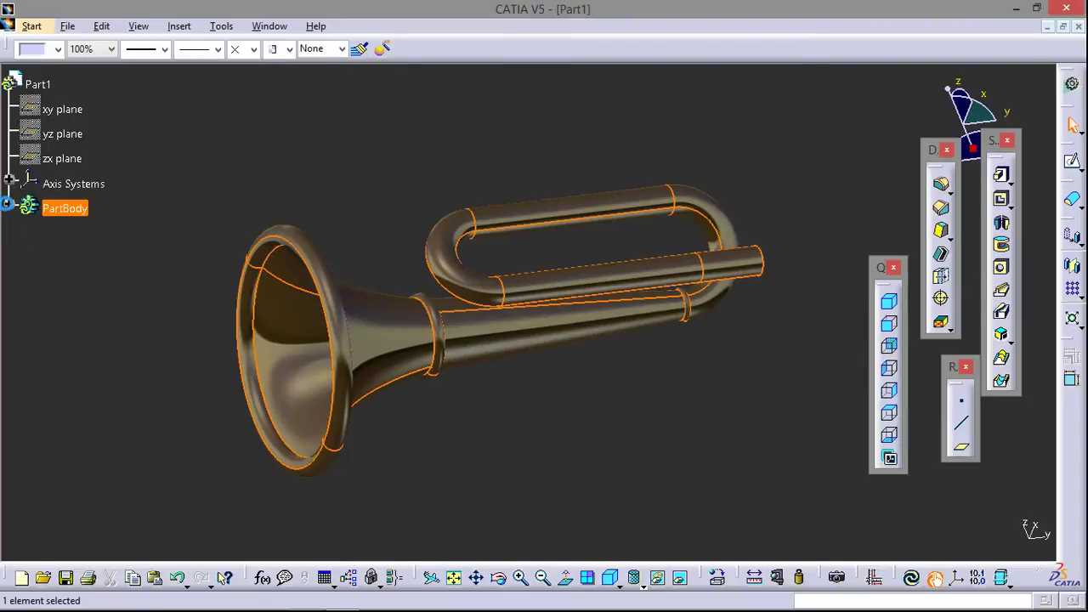
click(8, 204)
Tune the Gold material: ambient 0.87 with a lighter colour, diffuse 0.86, reflectivity 0.33
right_click(64, 100)
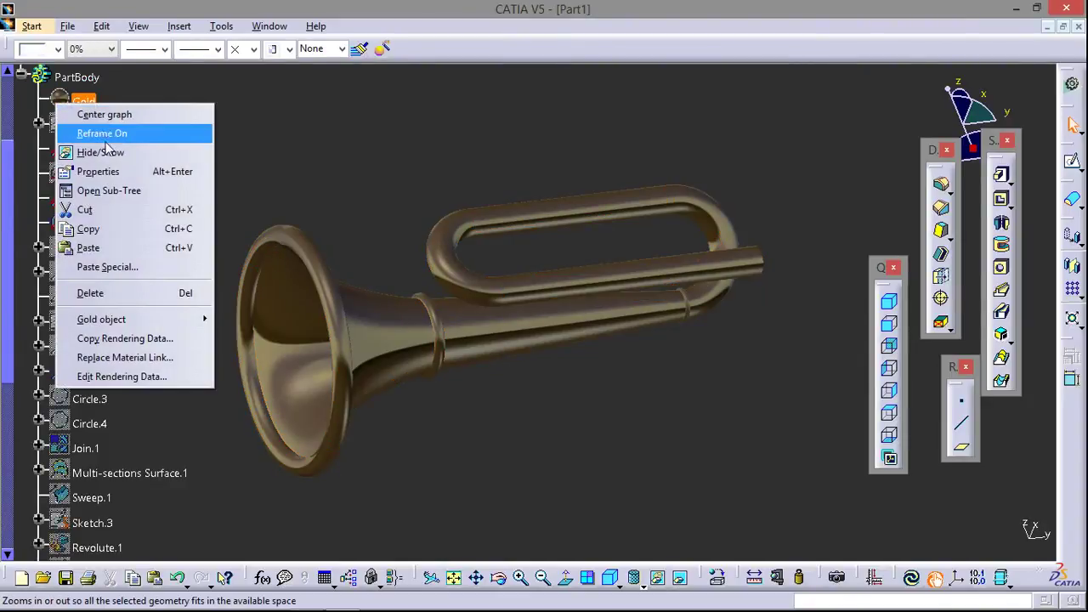
click(98, 171)
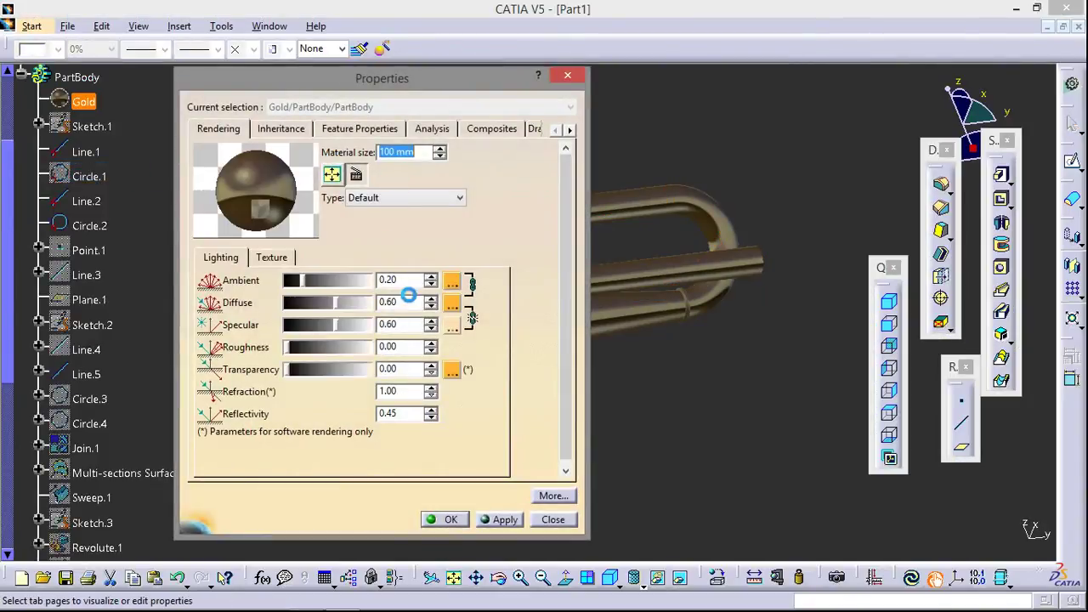
drag(296, 288, 361, 281)
click(452, 281)
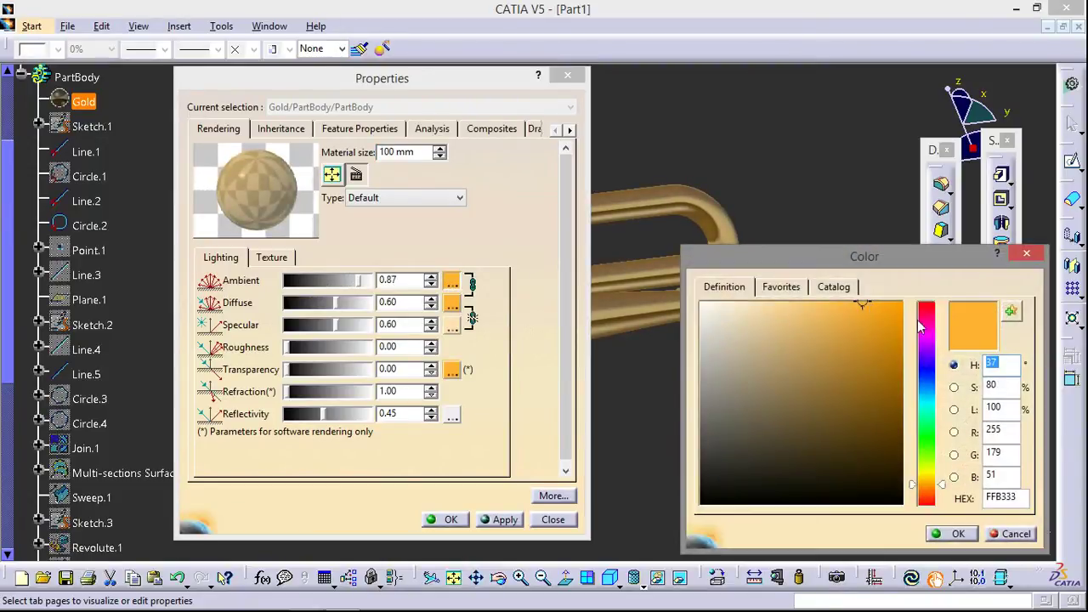
click(824, 306)
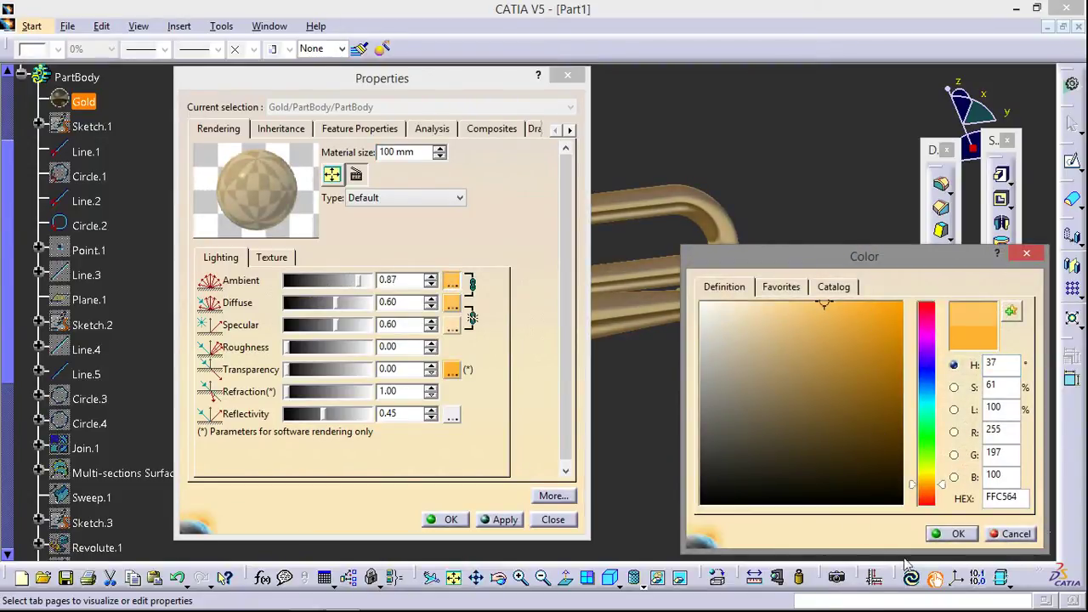
click(973, 537)
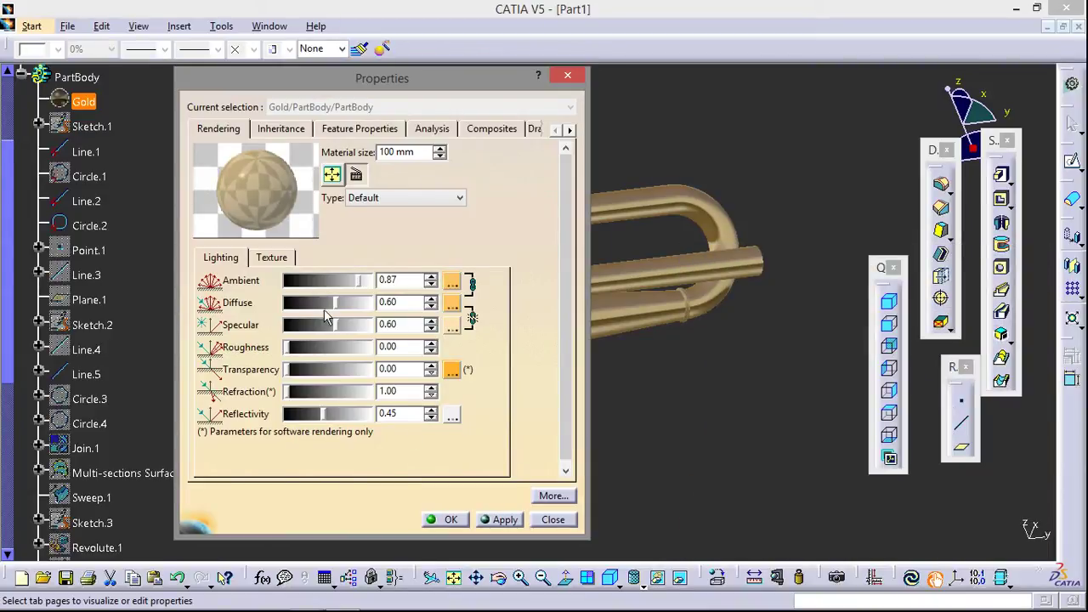
mouse_move(335, 303)
mouse_down()
mouse_move(358, 302)
mouse_move(355, 325)
mouse_up()
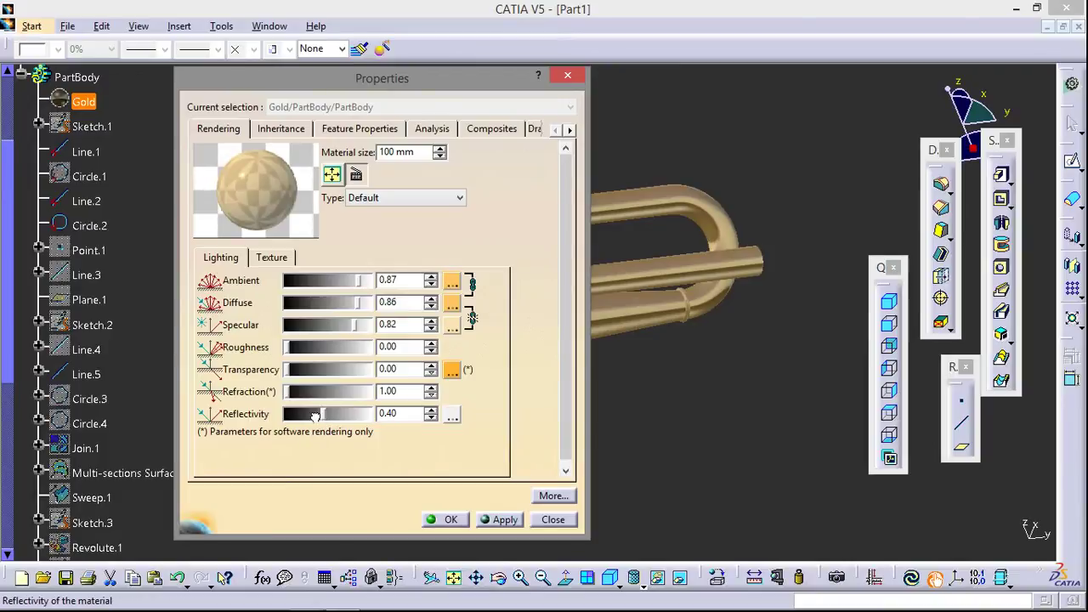
drag(310, 416, 313, 418)
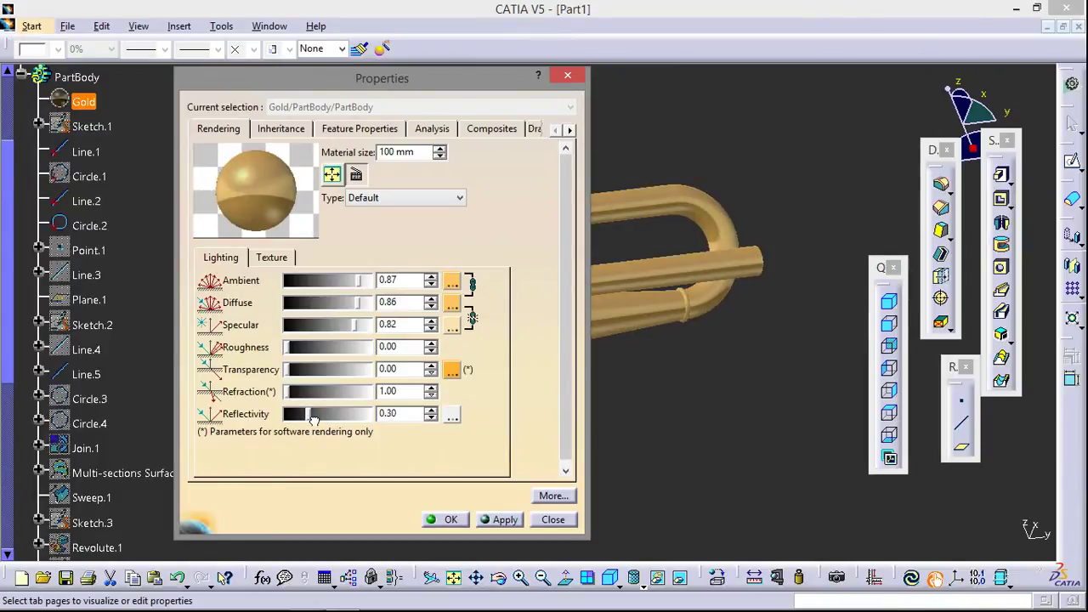
click(448, 520)
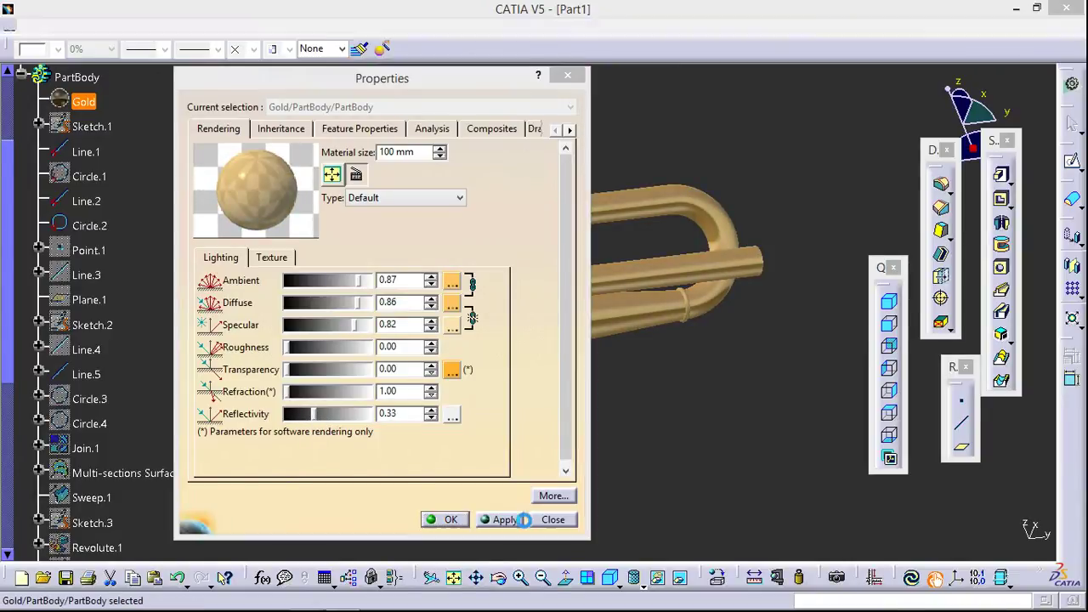
mouse_move(676, 332)
middle_down()
mouse_move(445, 405)
mouse_move(321, 407)
mouse_move(702, 338)
mouse_move(656, 308)
mouse_move(437, 331)
middle_up()
mouse_move(354, 440)
middle_down()
mouse_move(595, 456)
mouse_move(449, 481)
mouse_move(457, 440)
middle_up()
mouse_move(528, 446)
middle_down()
mouse_move(669, 357)
mouse_move(533, 448)
mouse_move(709, 382)
mouse_move(597, 386)
mouse_move(255, 330)
mouse_move(266, 324)
middle_up()
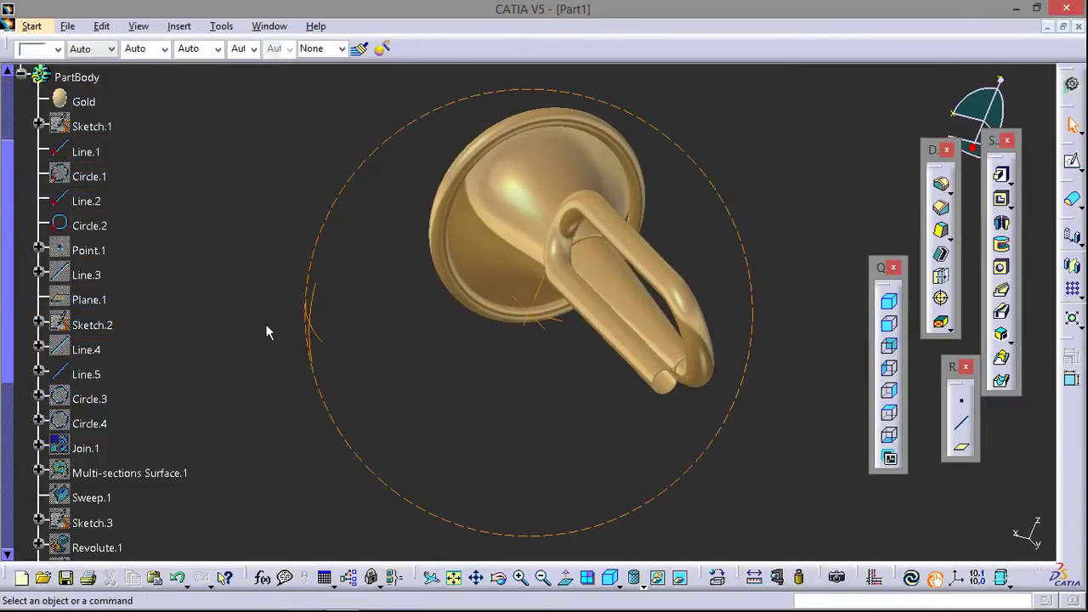
Insert a new empty body into the part
click(31, 26)
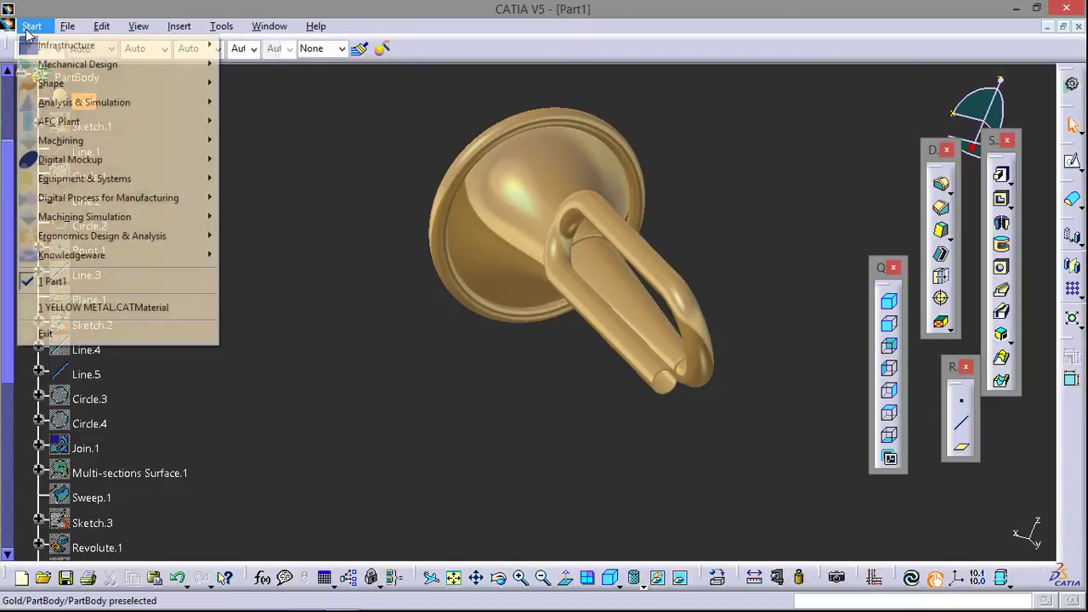
click(275, 149)
click(179, 26)
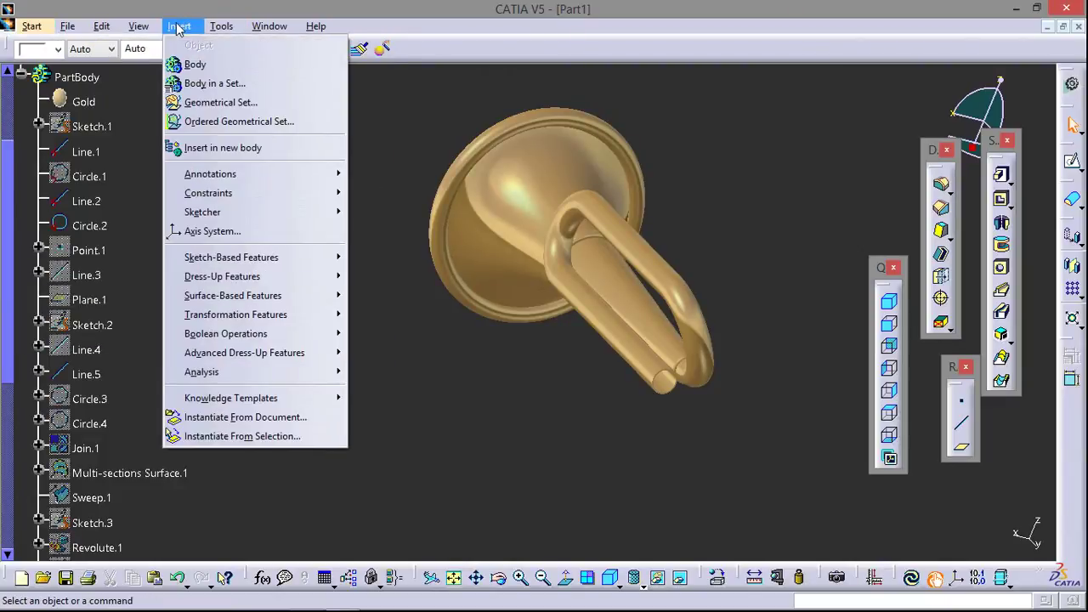
click(195, 64)
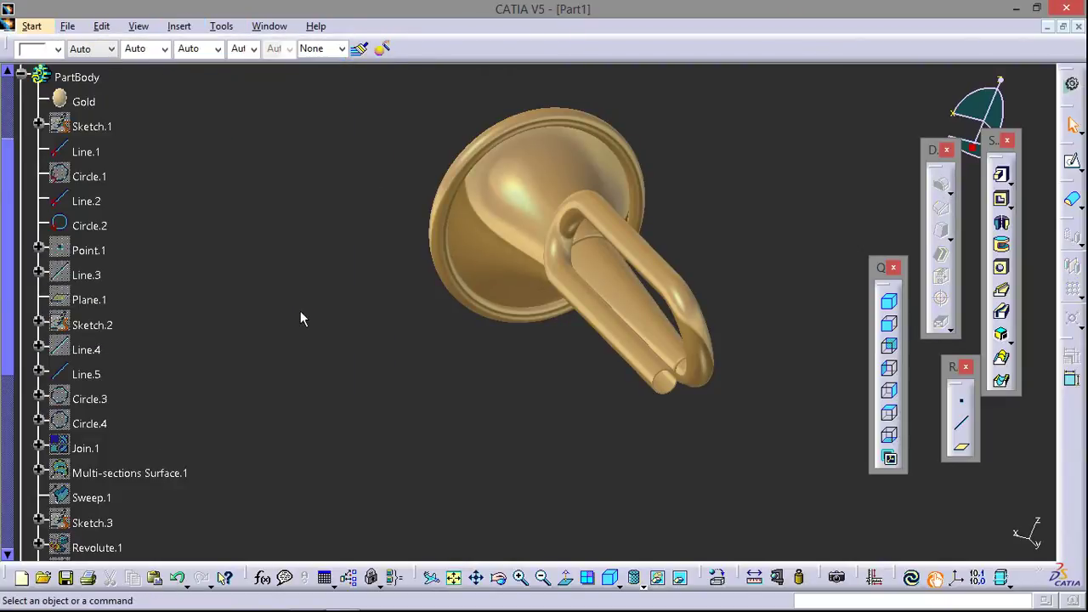
Switch to Generative Shape Design and view the bugle from the side
click(21, 26)
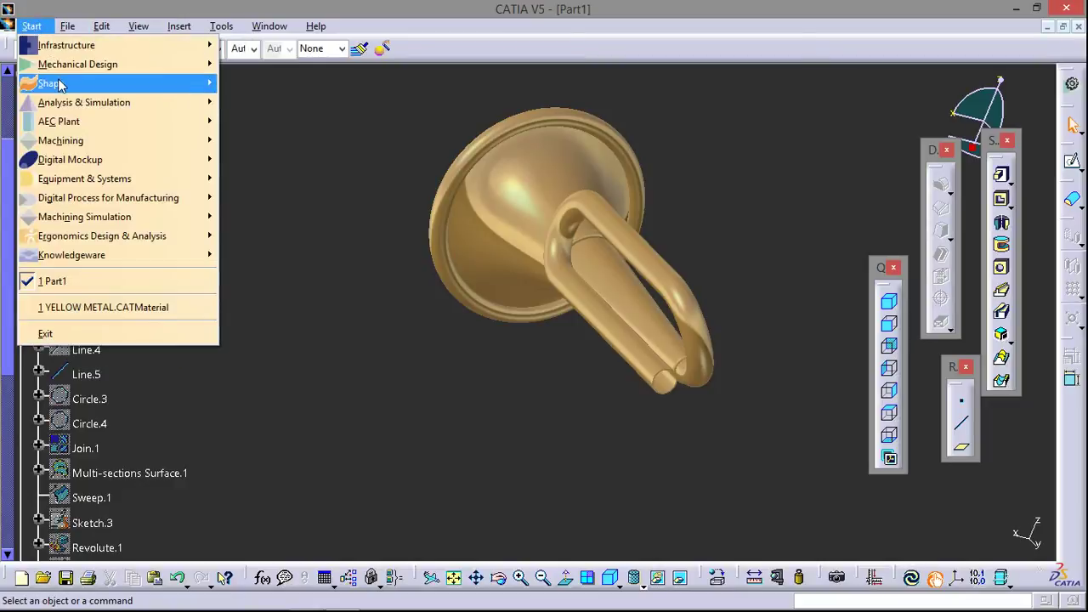
mouse_move(51, 83)
click(265, 178)
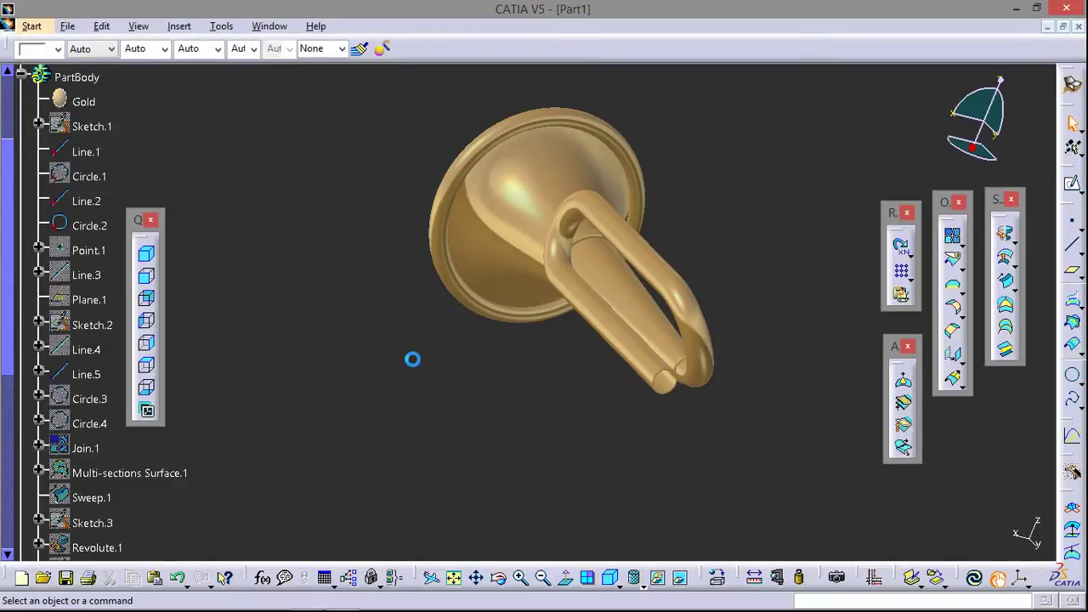
middle_drag(476, 360, 593, 336)
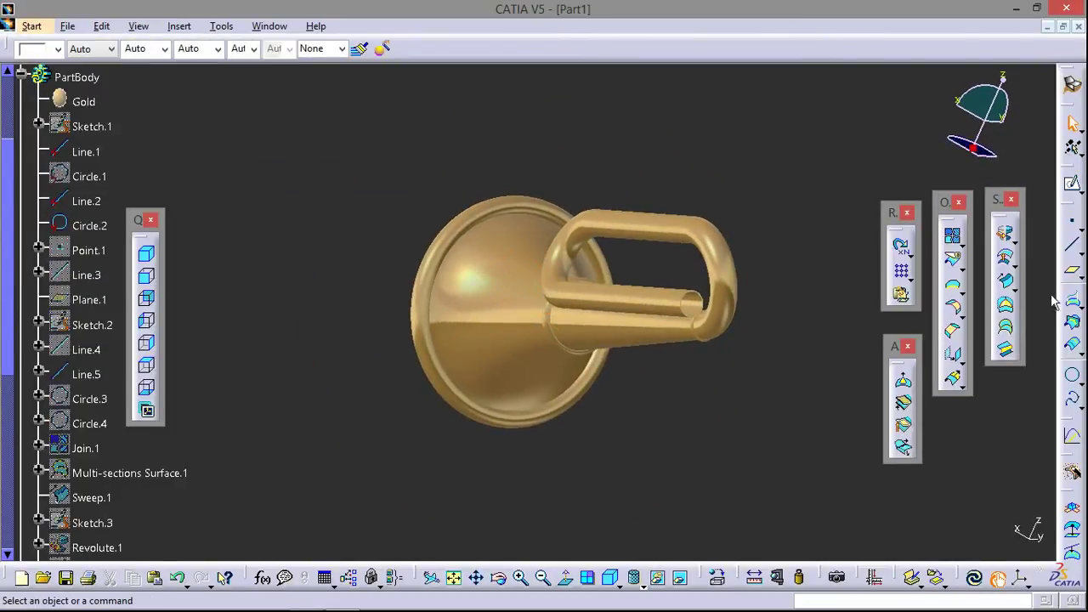
Create Point.4 at the centre of the narrow tube's end circle
click(1075, 228)
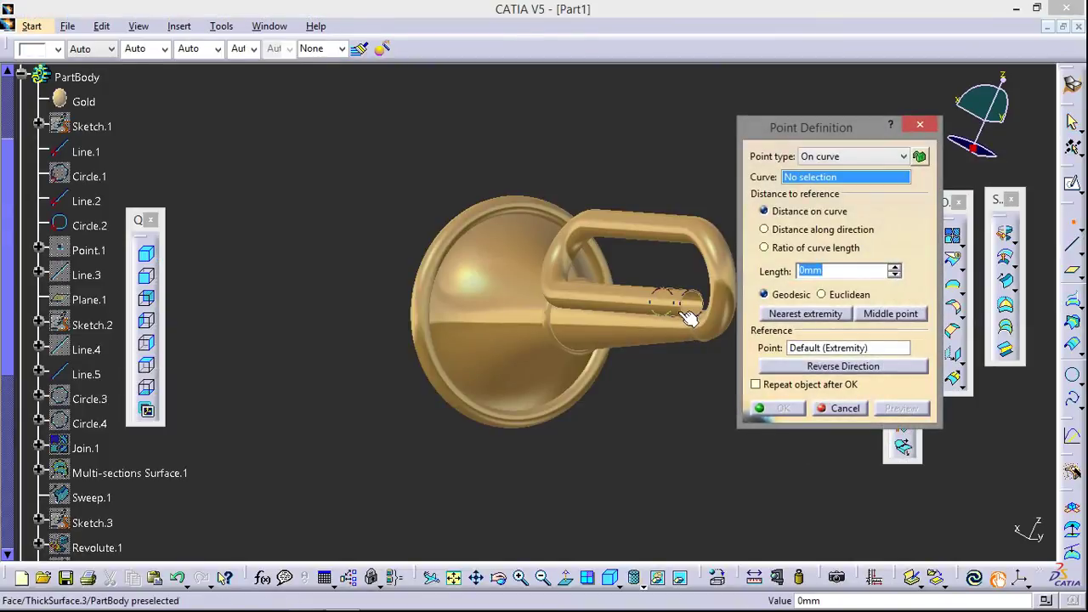
click(690, 316)
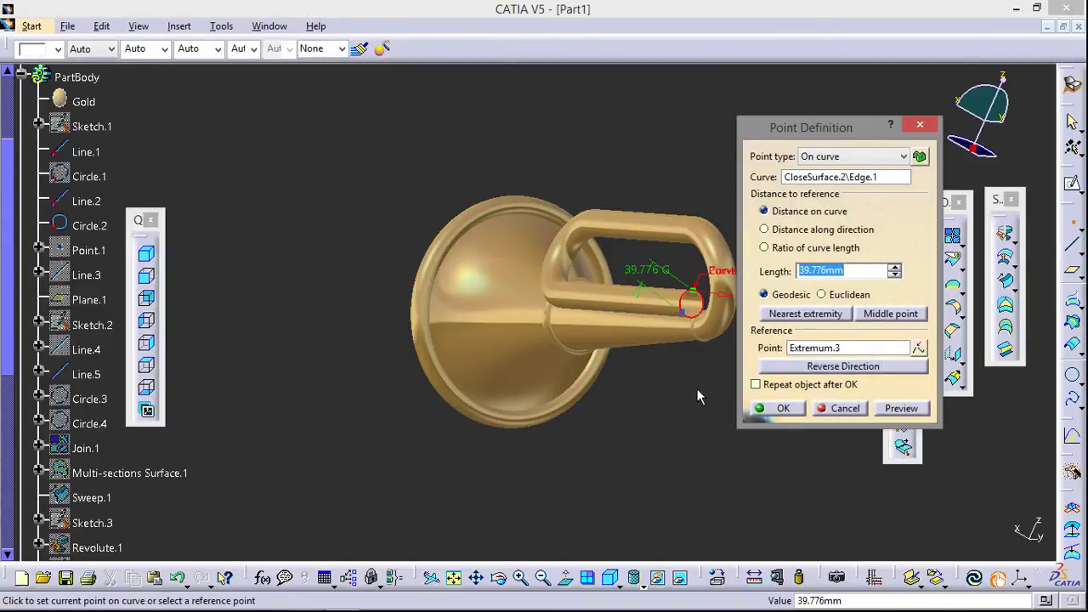
click(835, 164)
click(832, 218)
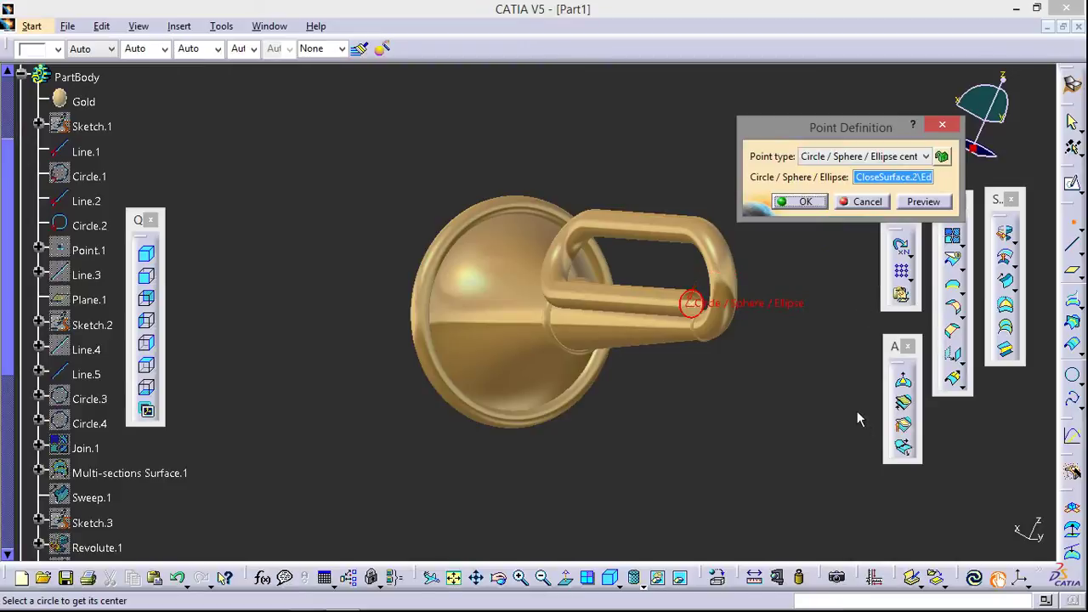
click(806, 202)
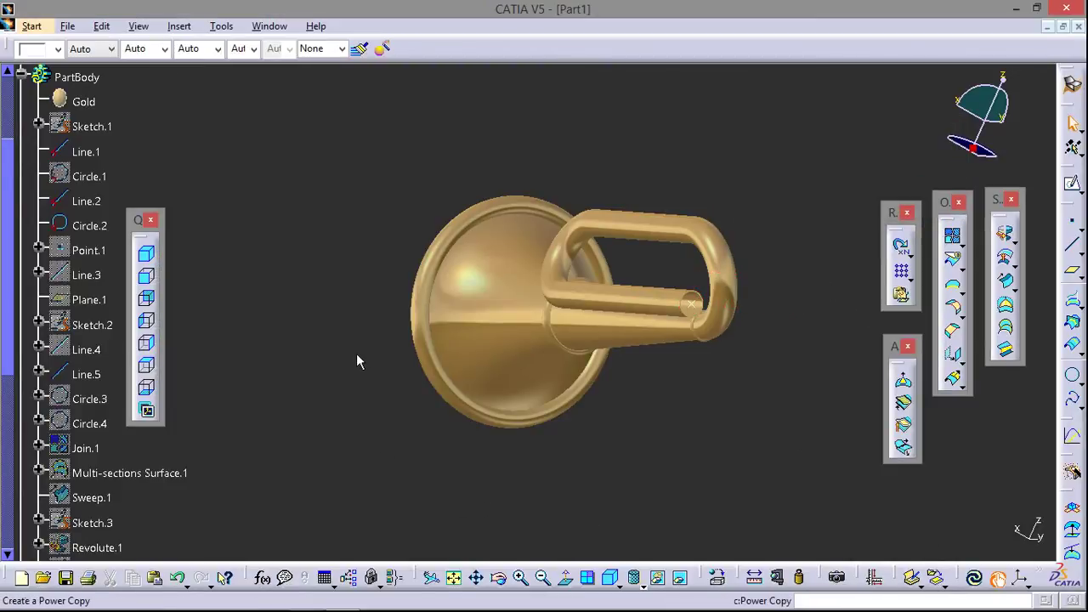
Insert Axis System.5 with Point.4 as origin and select its YZ plane
middle_drag(357, 360, 616, 453)
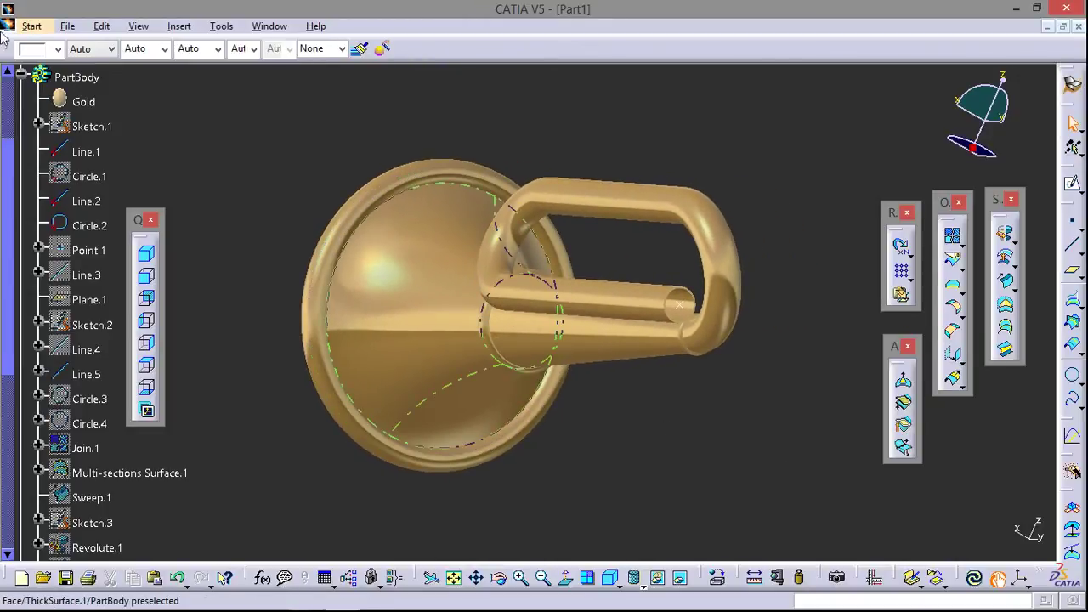
click(179, 26)
mouse_move(211, 173)
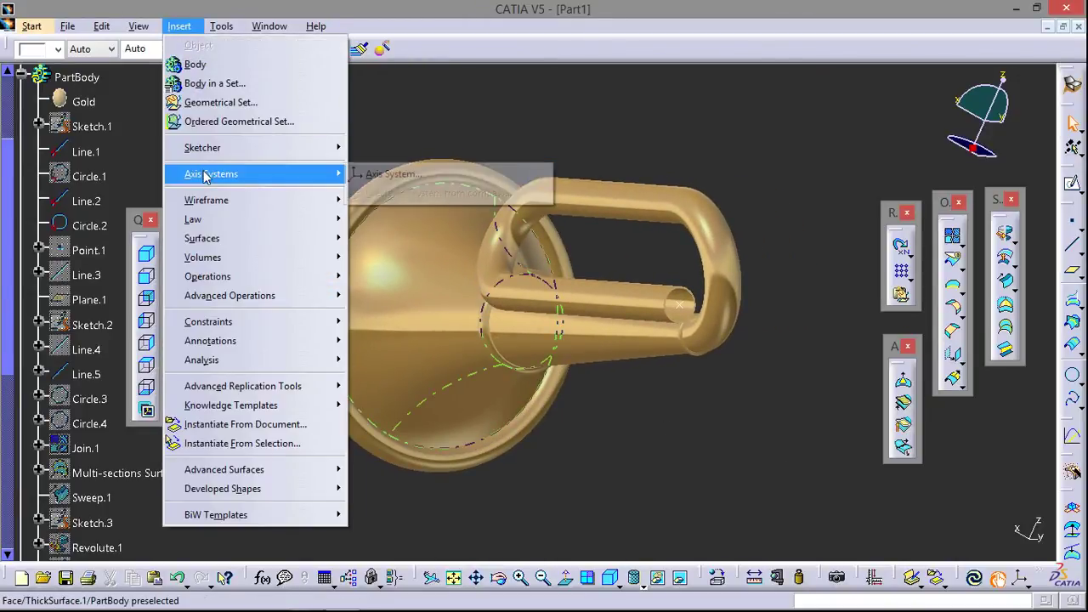
click(370, 180)
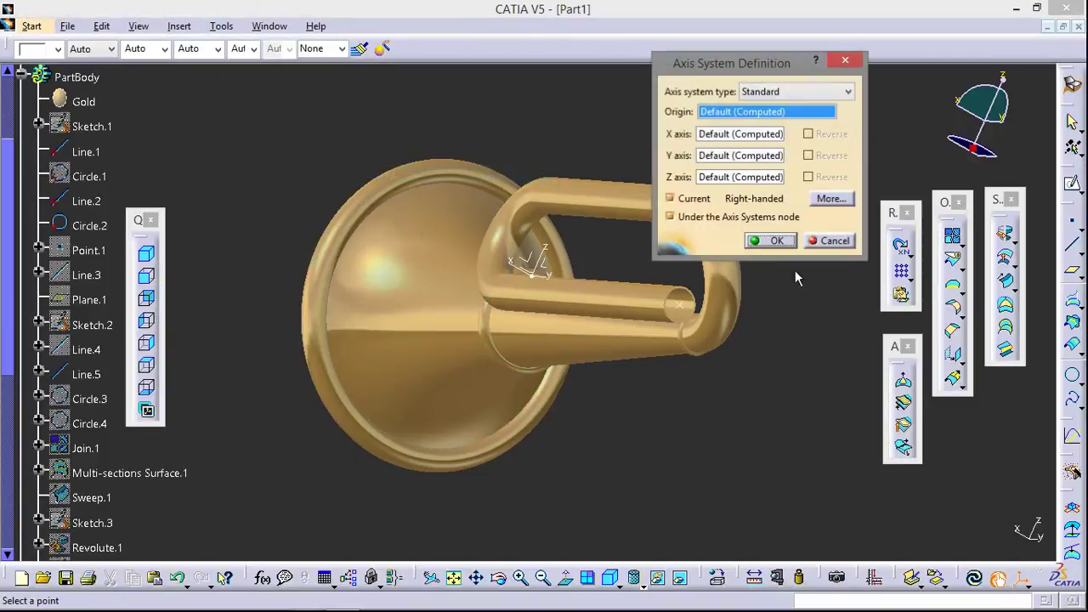
click(674, 302)
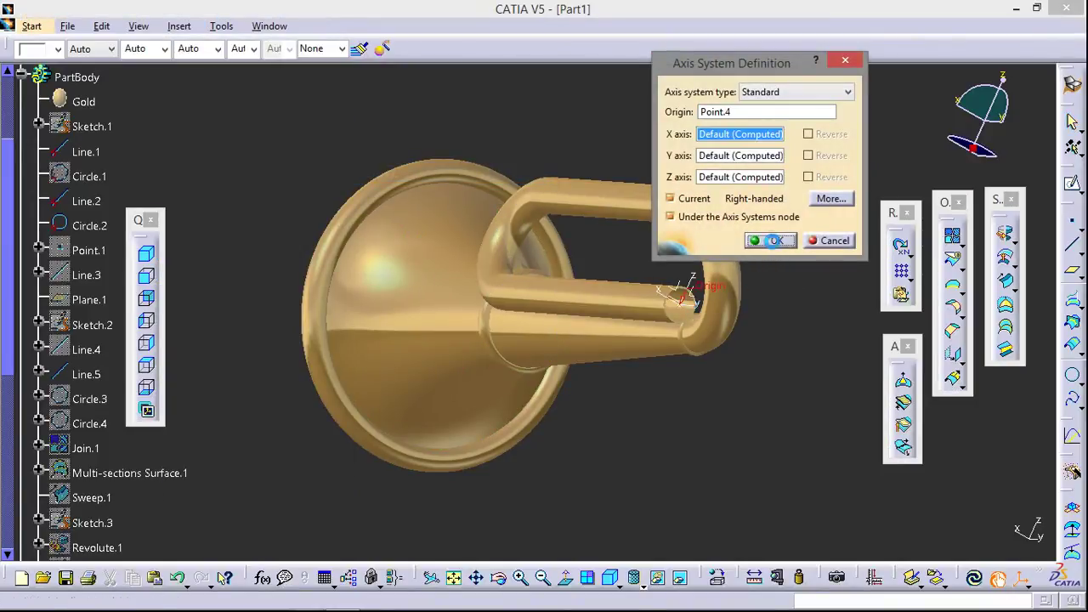
click(776, 241)
mouse_move(668, 420)
middle_down()
mouse_move(717, 423)
mouse_move(706, 422)
middle_up()
click(762, 311)
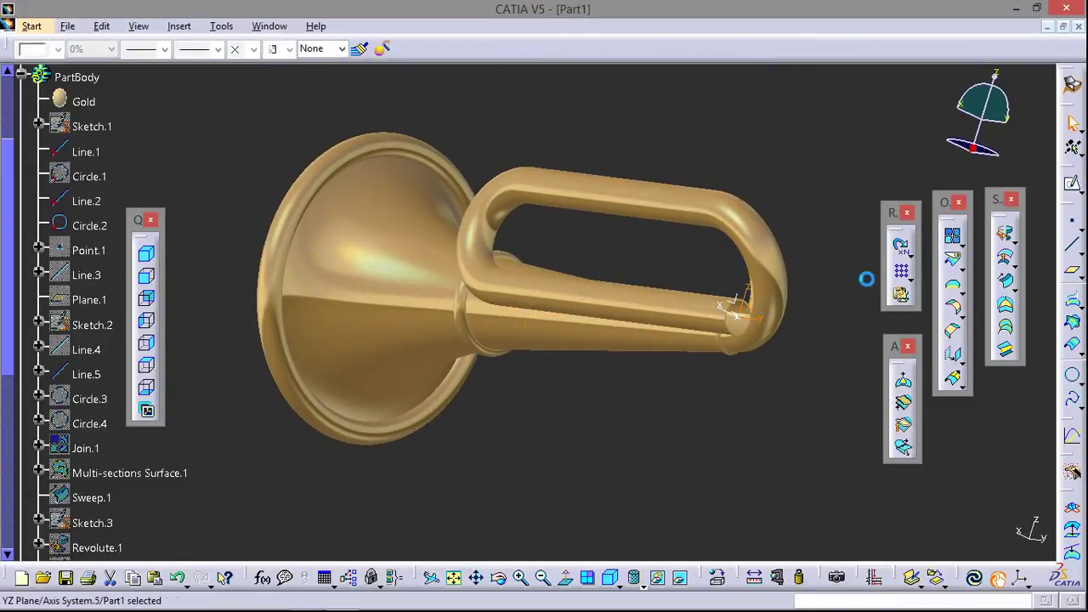
Start a sketch on the YZ plane and draw a circle right of the tube end
click(1072, 185)
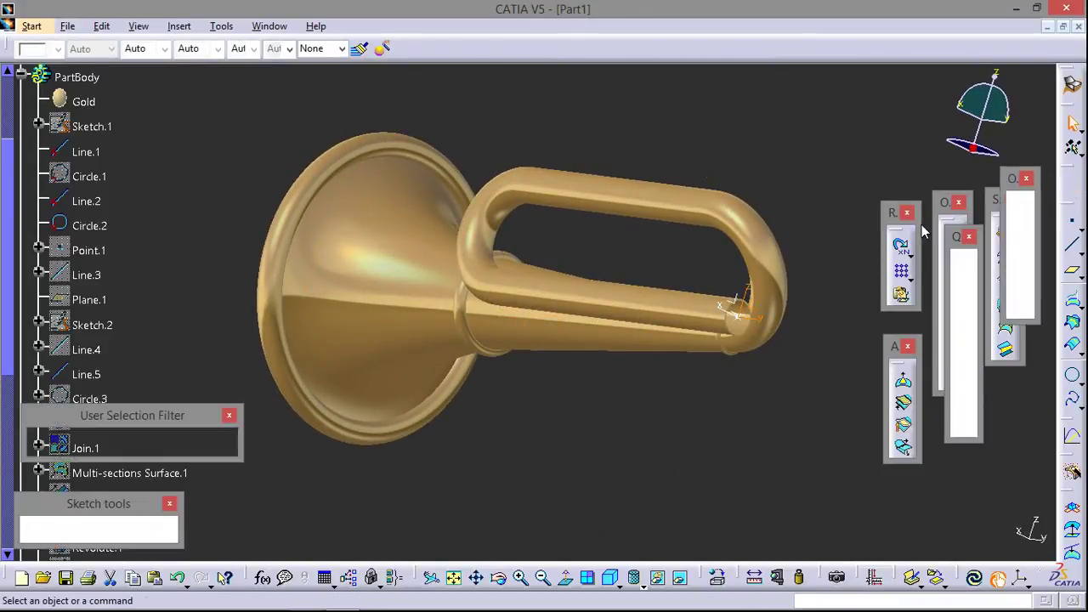
middle_drag(724, 350, 469, 369)
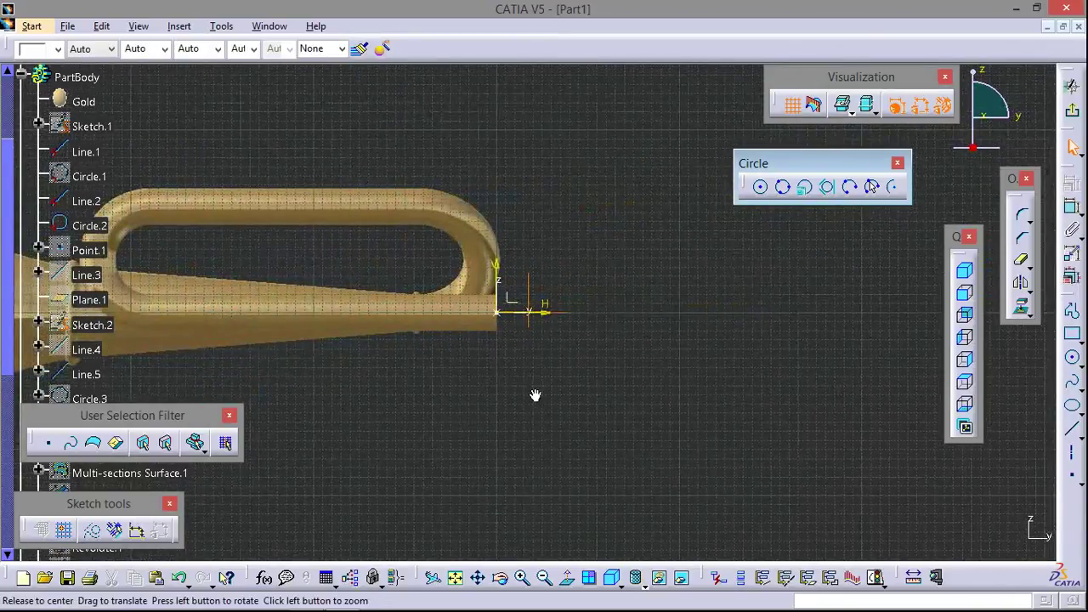
click(1075, 359)
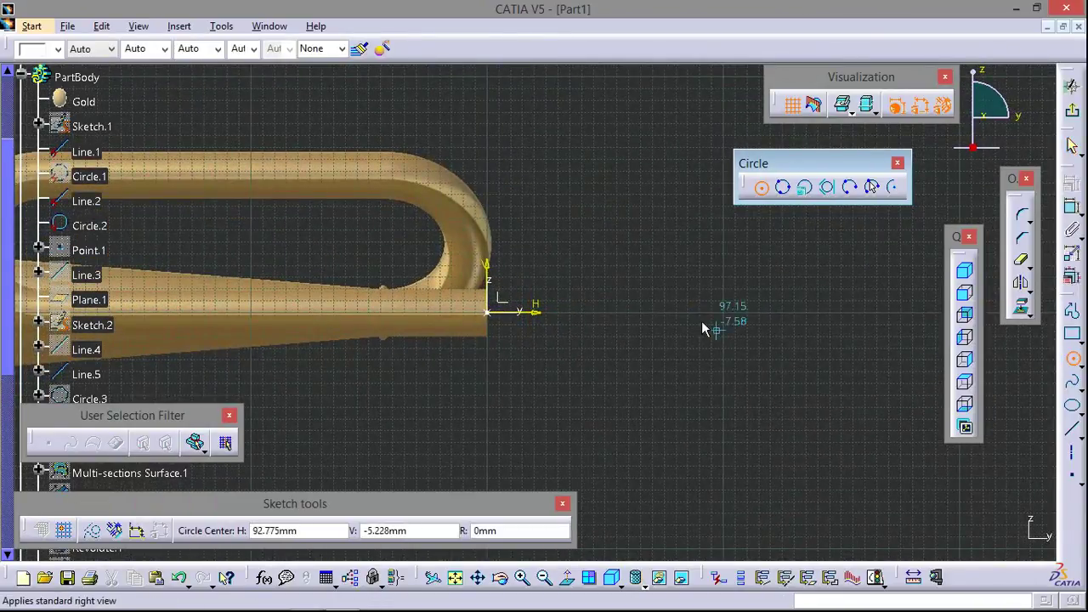
click(692, 312)
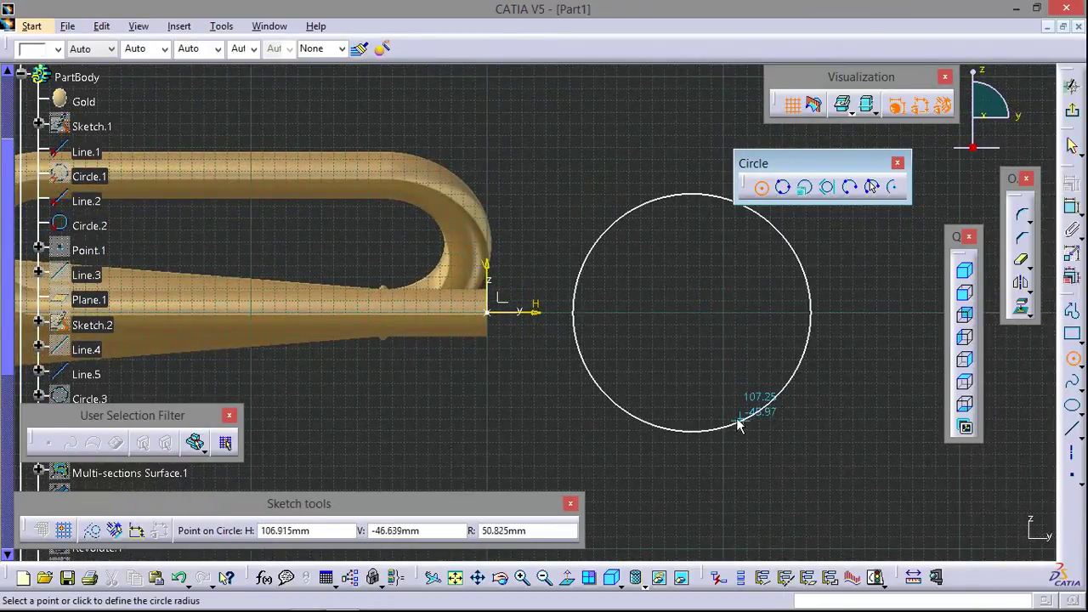
click(765, 395)
middle_drag(692, 318, 722, 344)
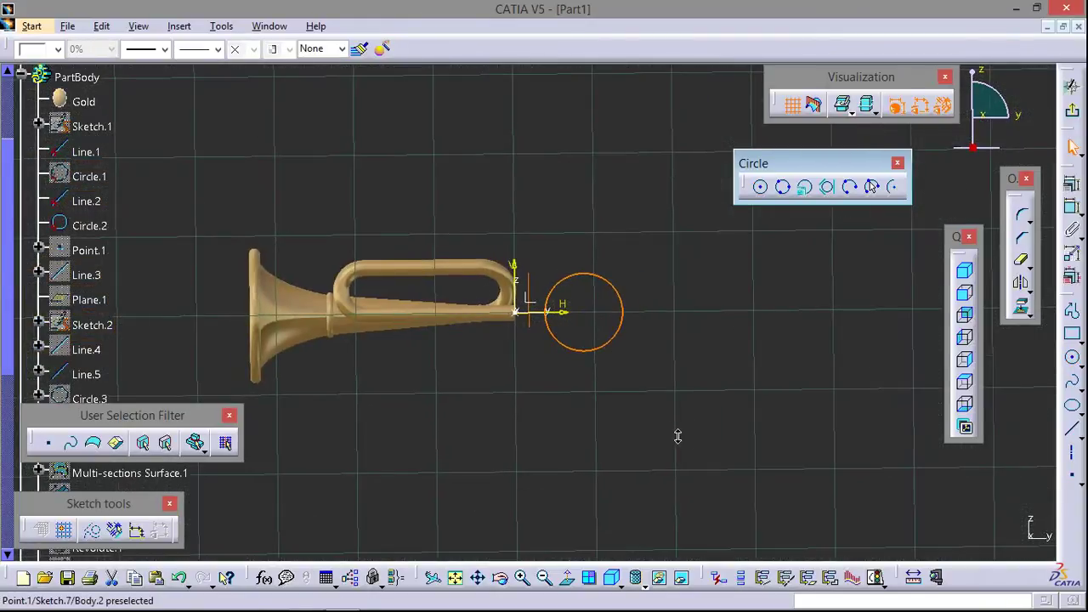
Project the tube's end edge into the sketch as a 3D element
click(639, 316)
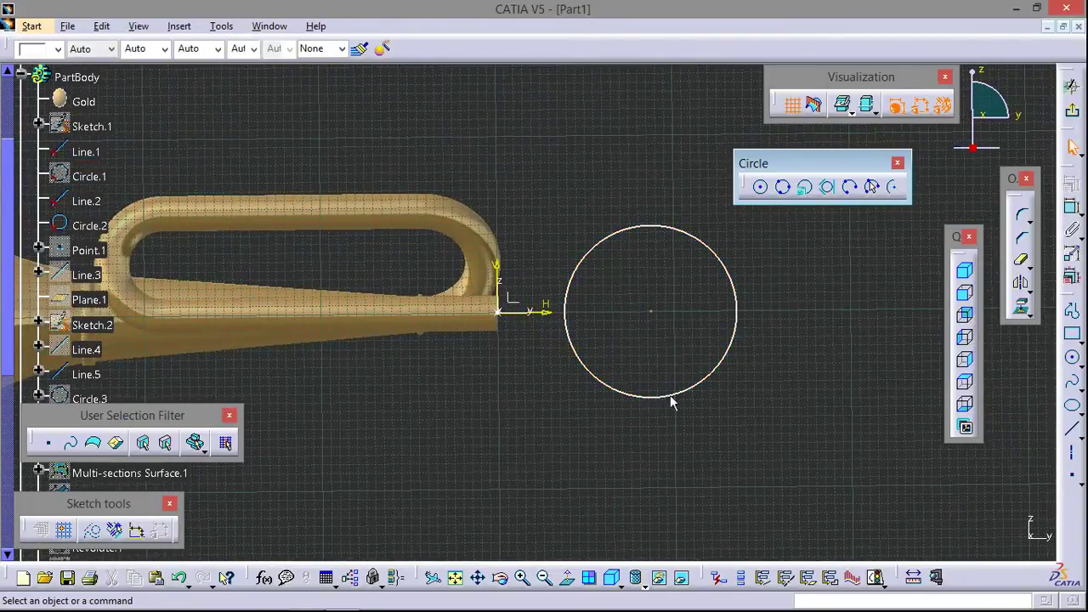
click(500, 326)
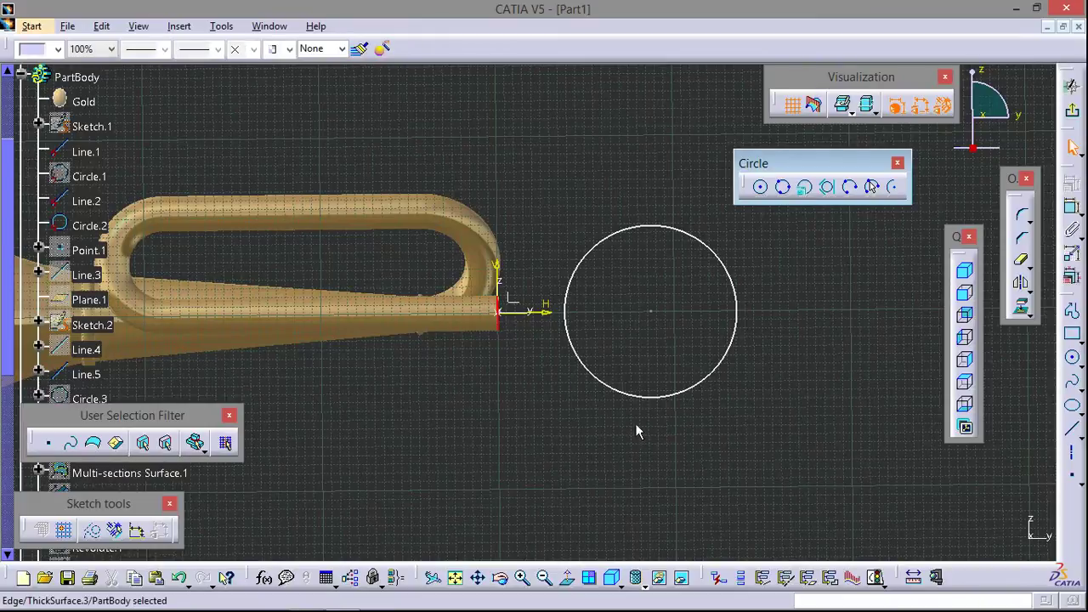
click(1013, 293)
click(964, 534)
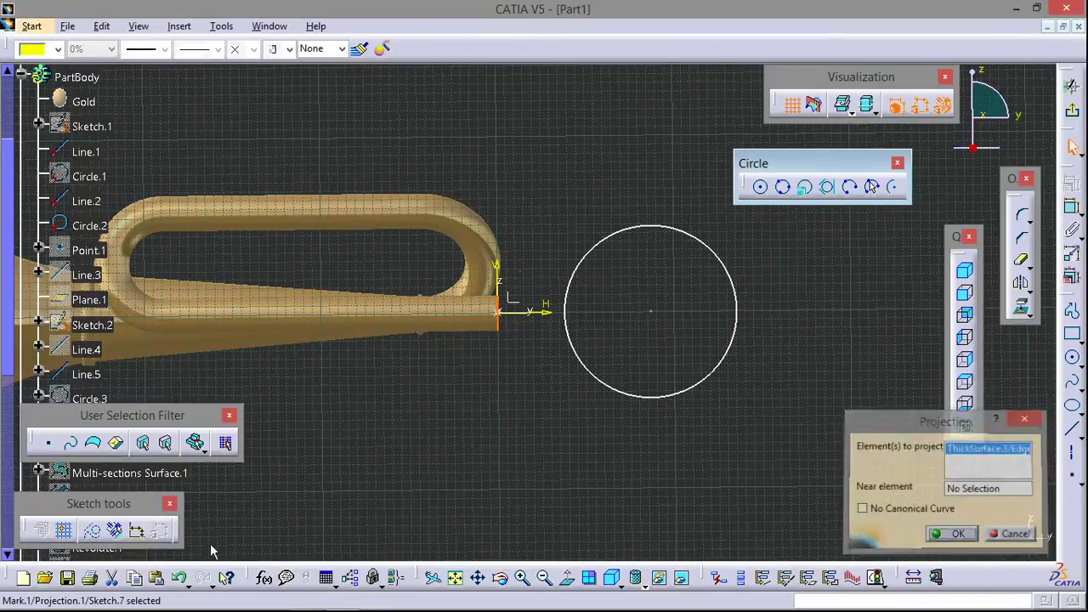
click(443, 458)
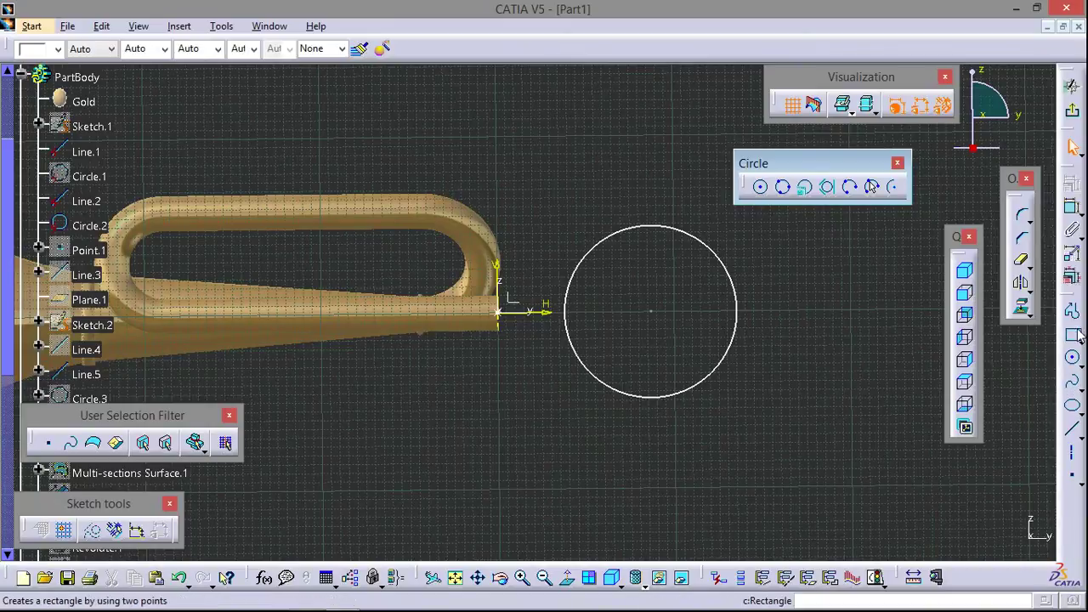
Draw an arc from the tube end to the circle and constrain it tangent to the circle
click(872, 186)
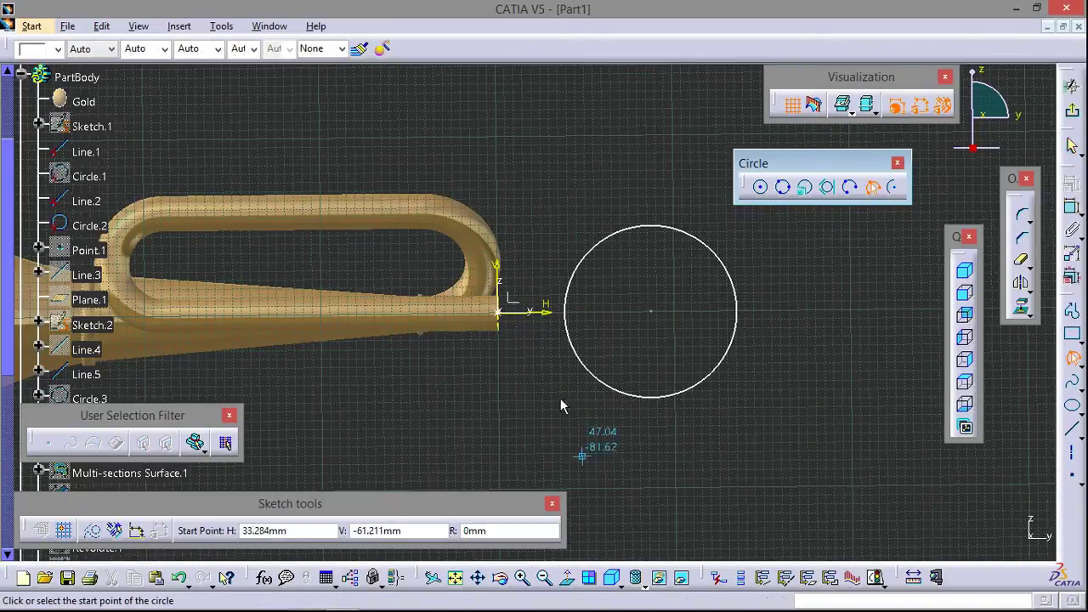
click(503, 333)
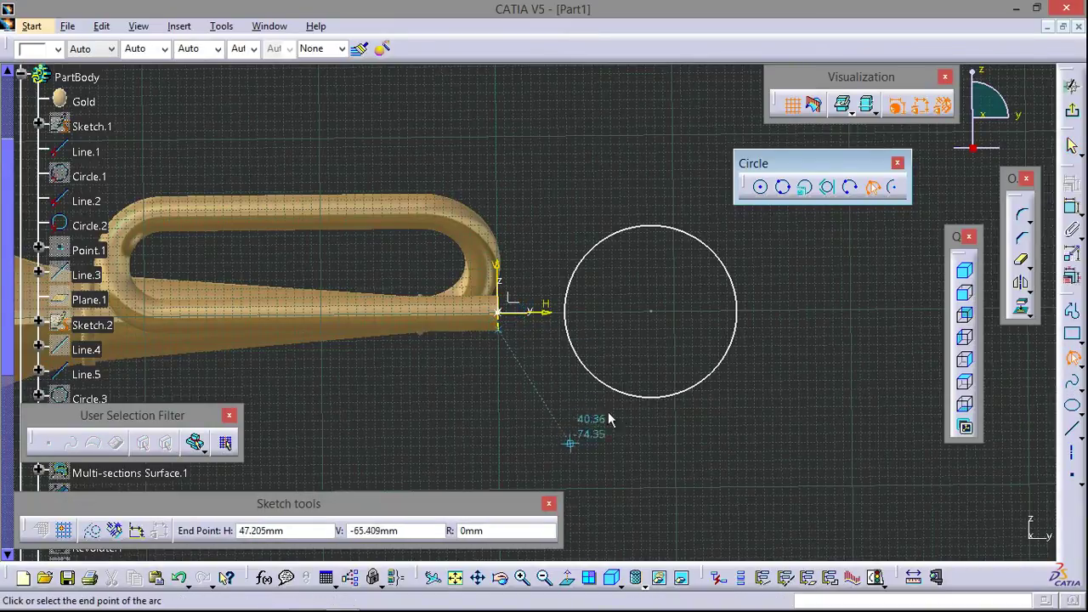
click(618, 392)
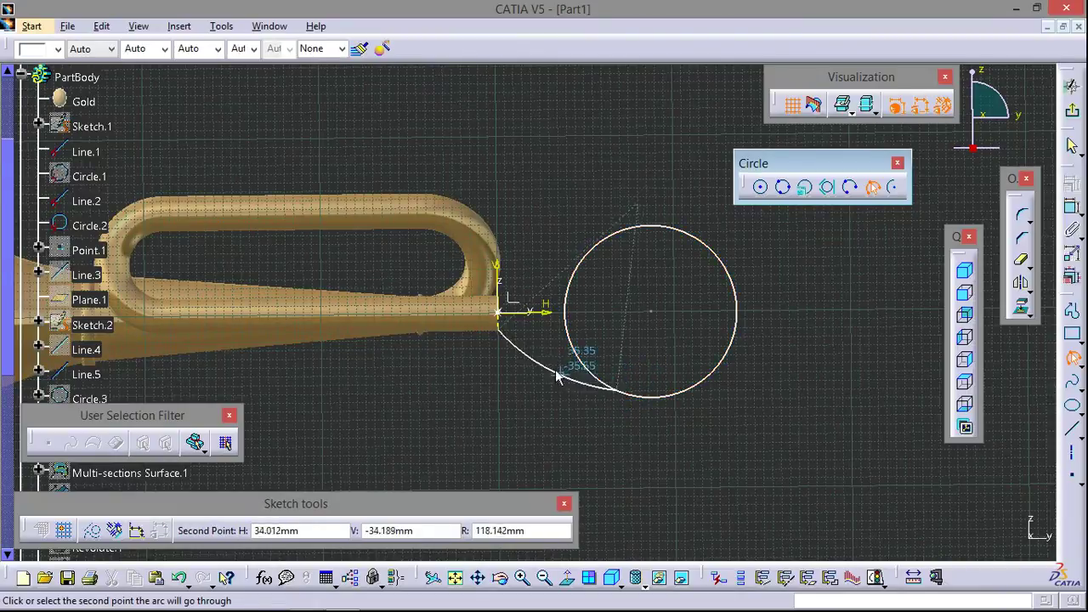
click(601, 360)
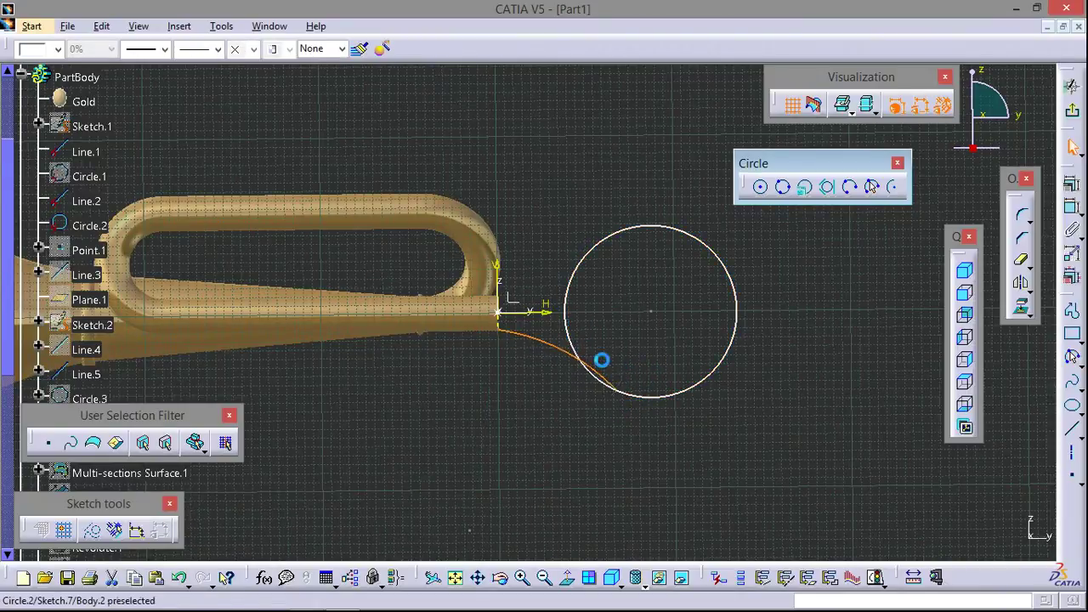
click(1069, 207)
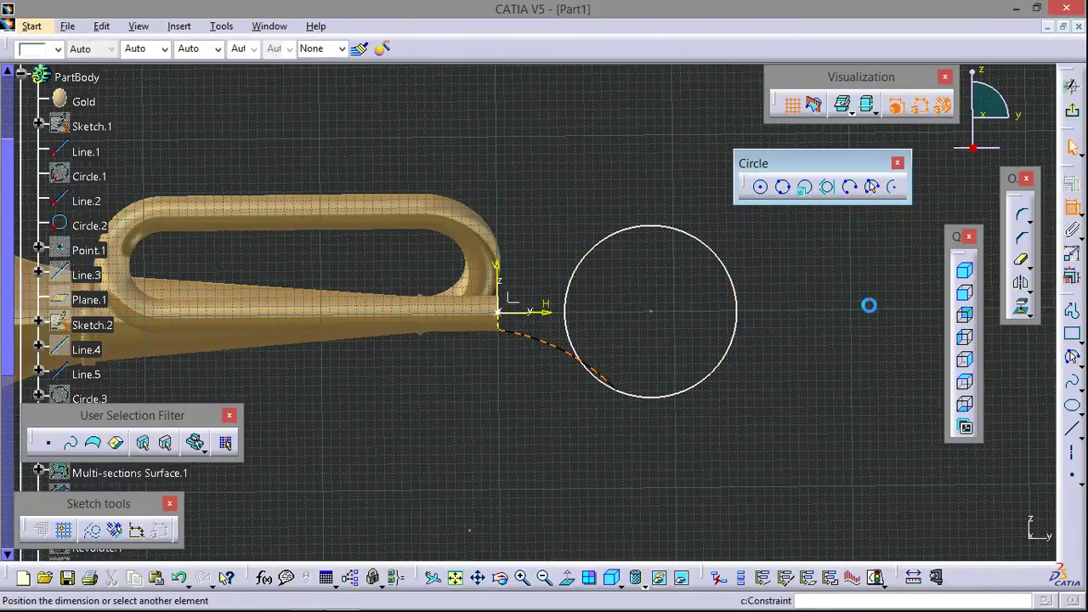
click(578, 340)
right_click(681, 323)
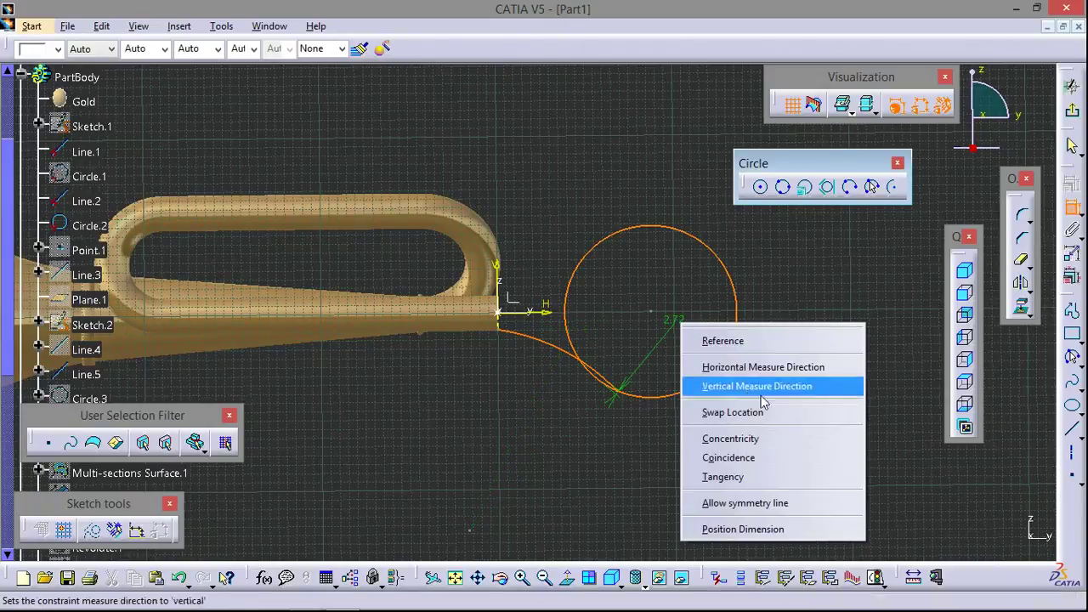
click(748, 477)
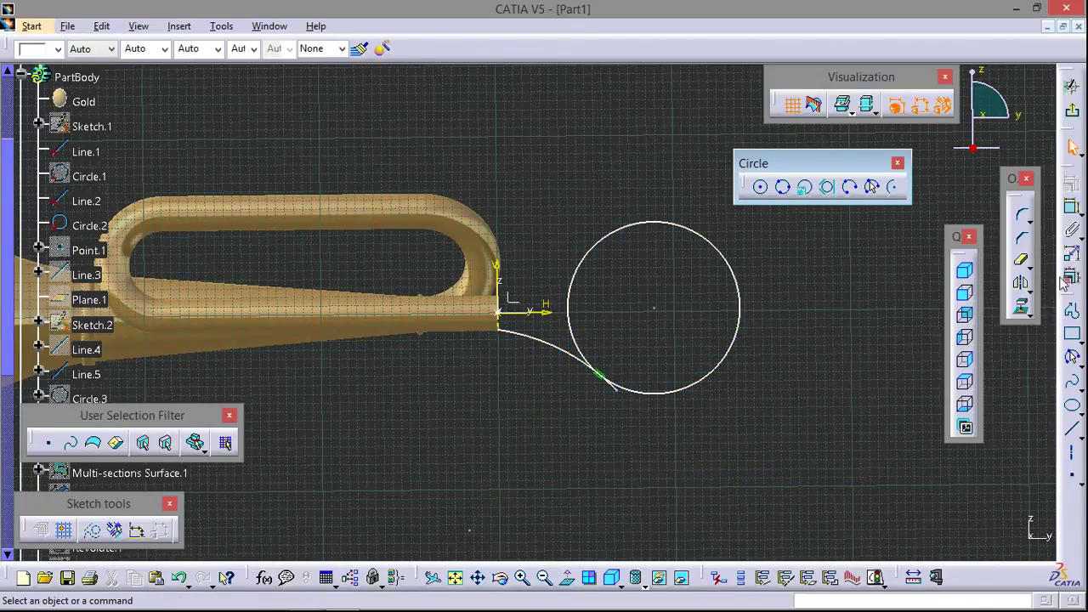
Draw a horizontal line through the circle and trim away the circle's upper-left arc
click(1021, 262)
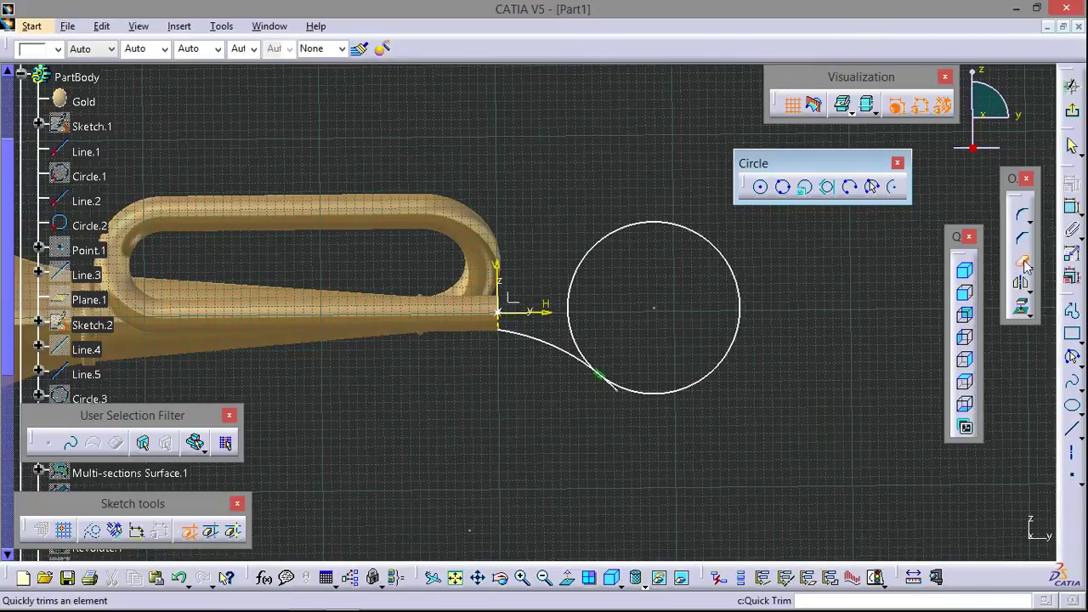
click(1021, 261)
click(1072, 460)
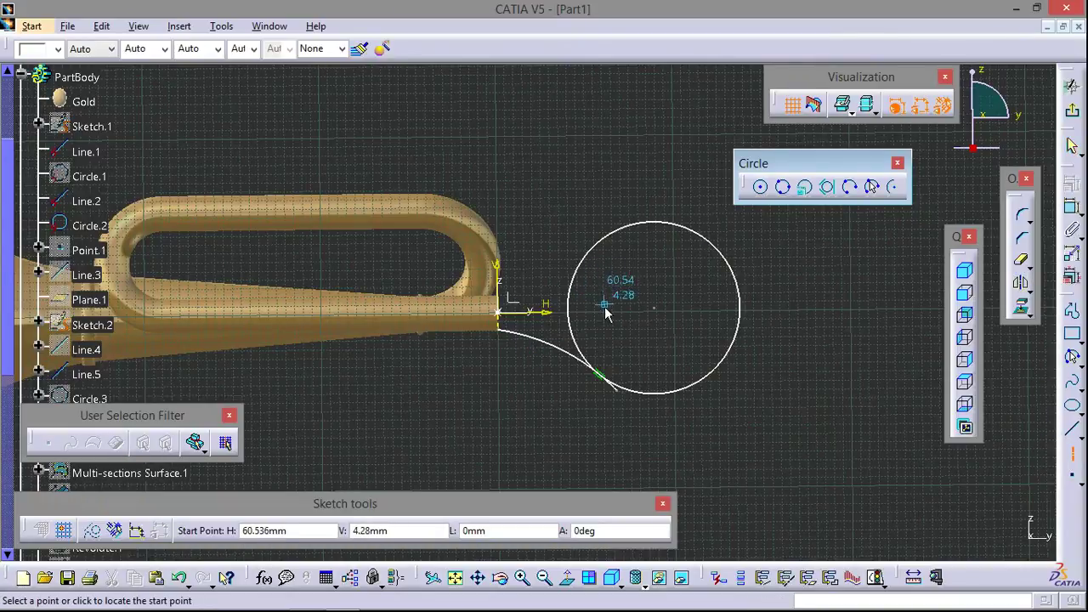
click(551, 311)
click(872, 309)
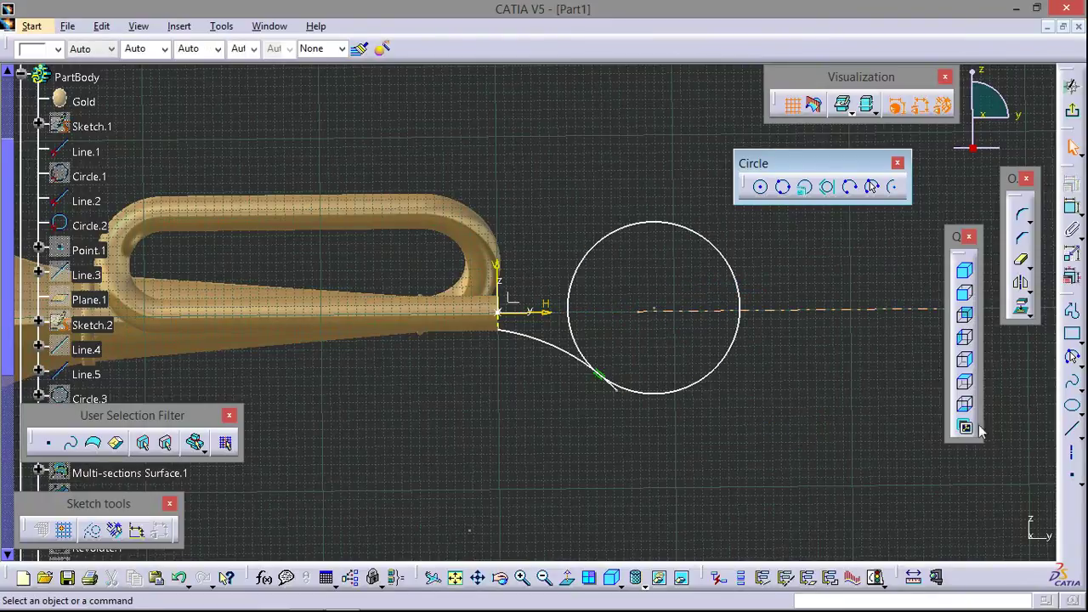
click(1021, 260)
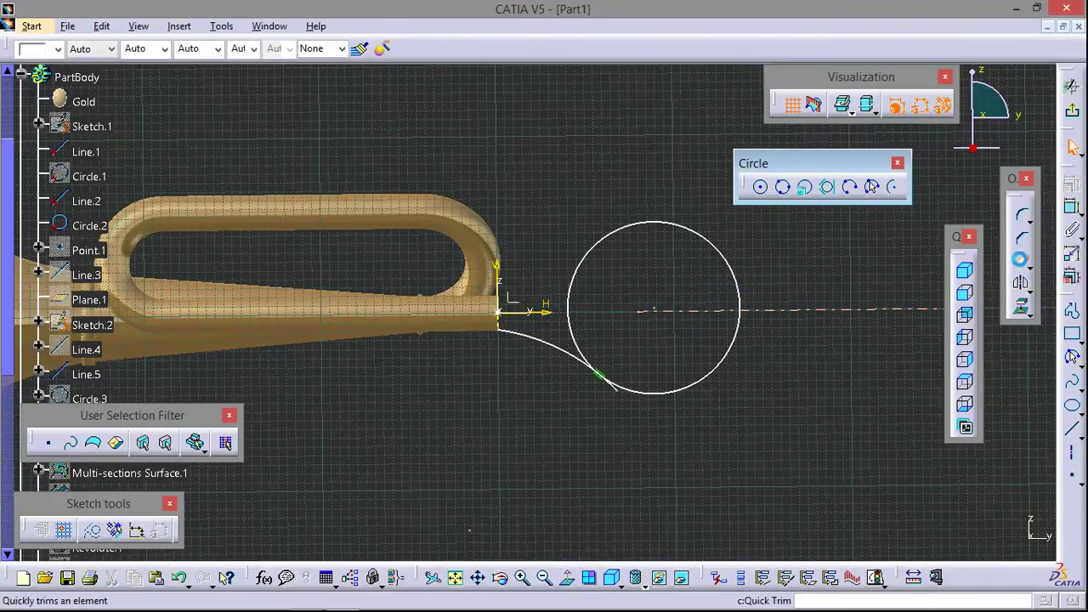
click(699, 235)
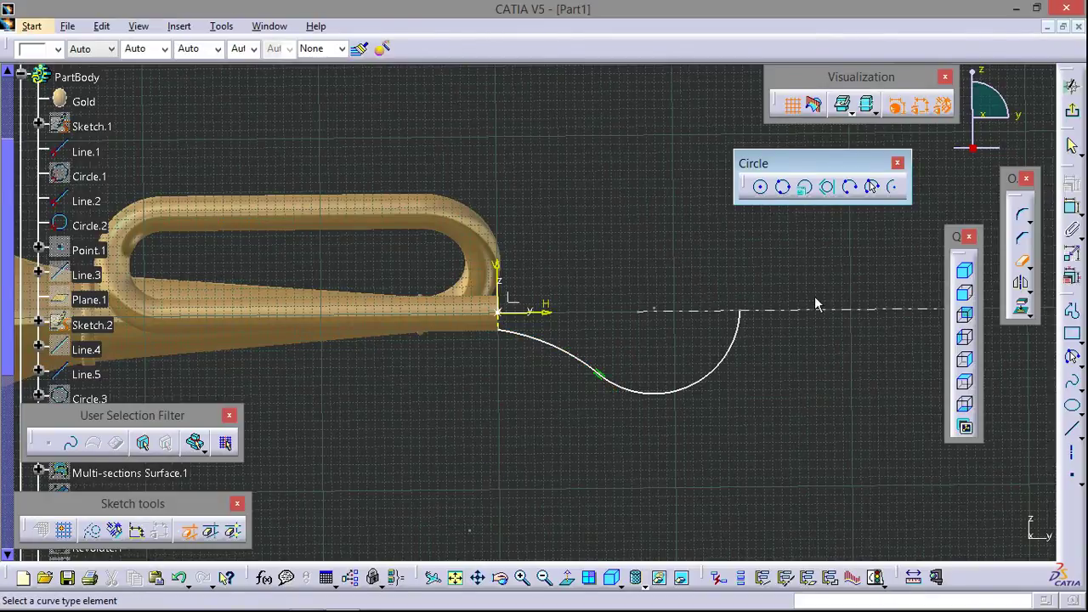
Exit the sketcher and revolve Sketch.7 into the bulb surface Revolute.4
click(1074, 114)
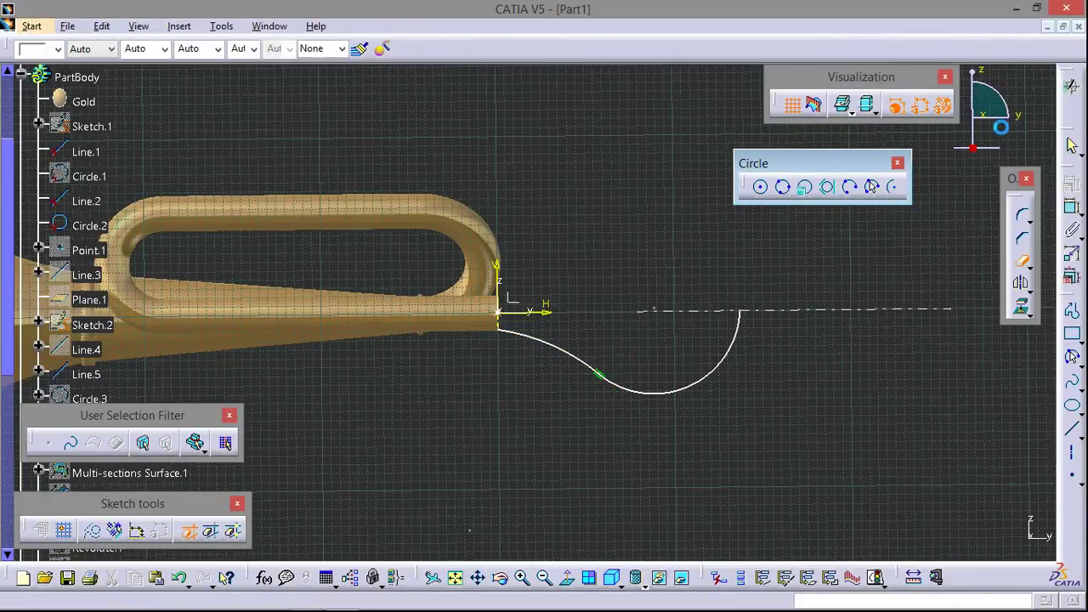
click(1009, 241)
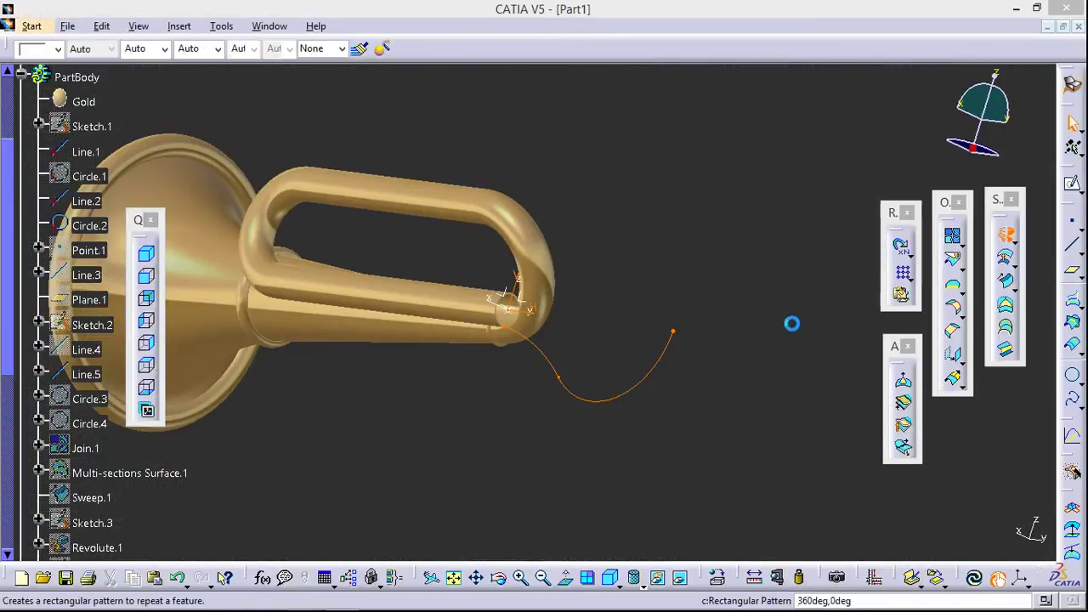
click(769, 271)
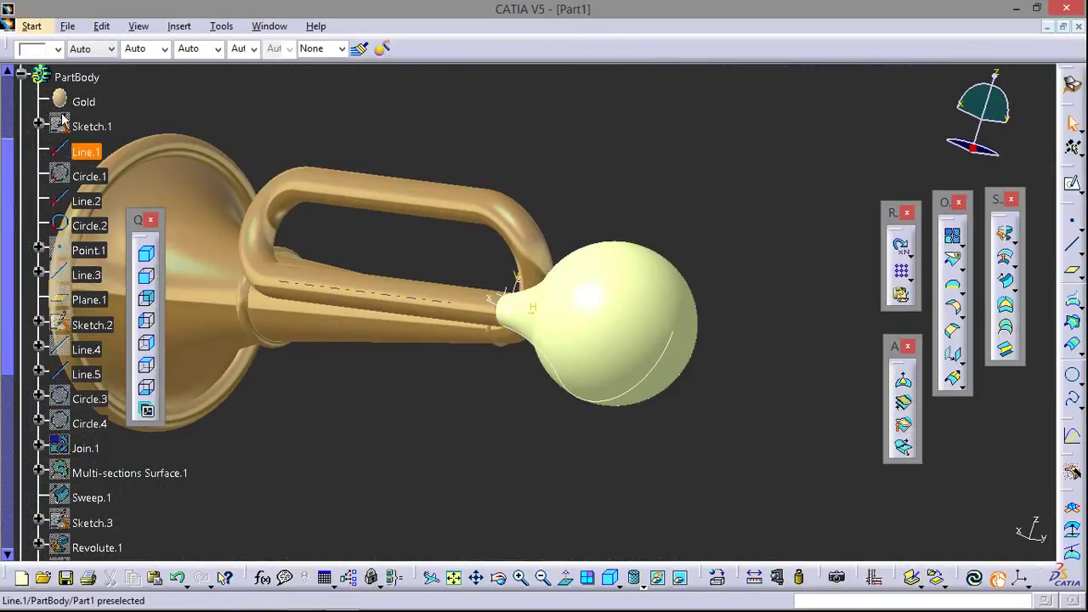
In Part Design, thicken Revolute.4 by 1 mm into ThickSurface.4
click(31, 26)
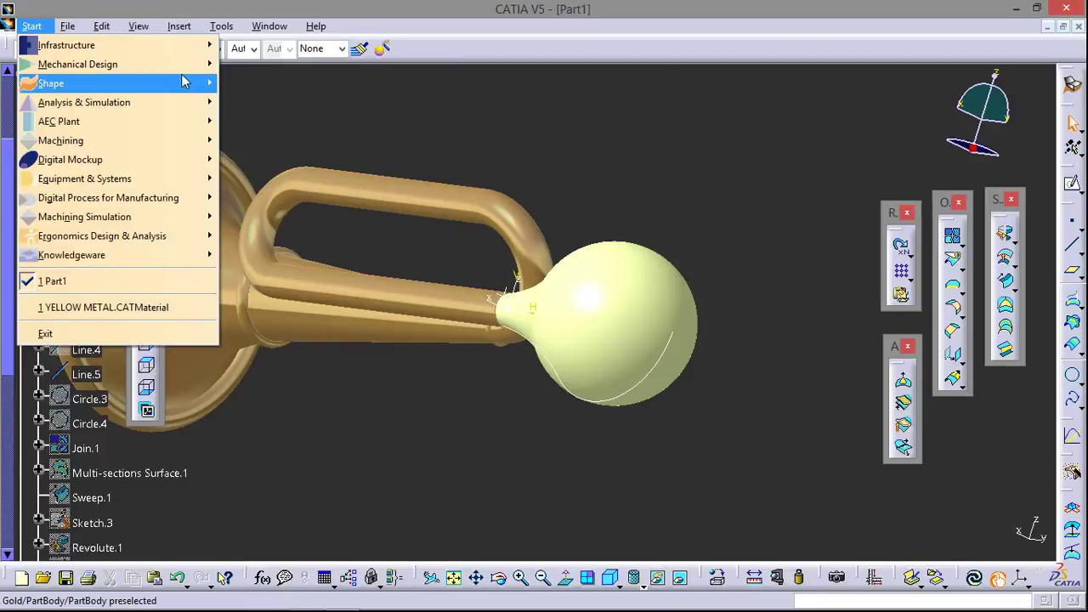
mouse_move(77, 63)
click(222, 67)
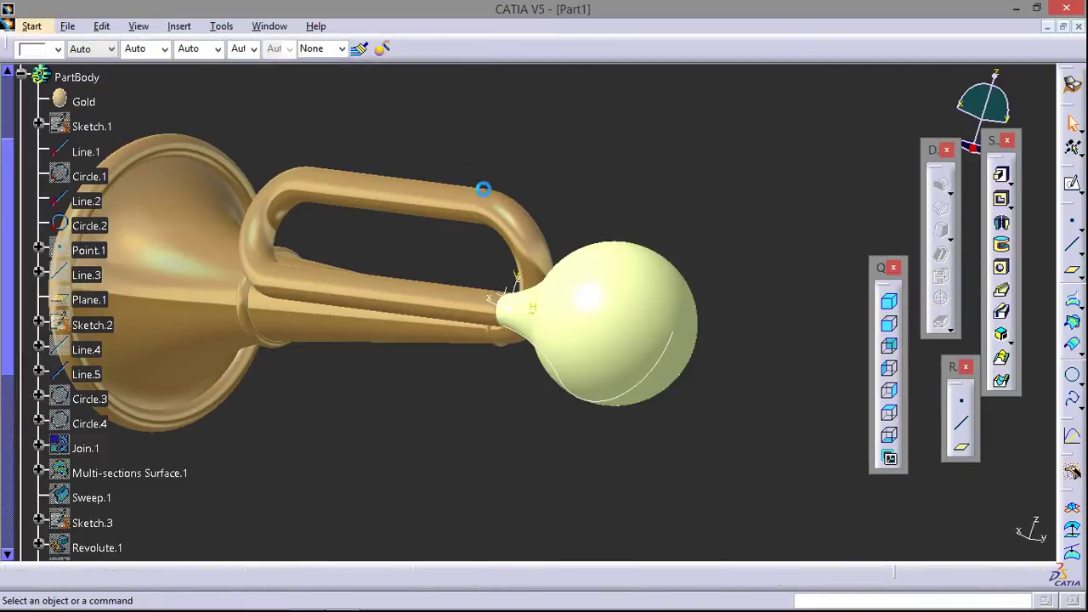
click(1074, 202)
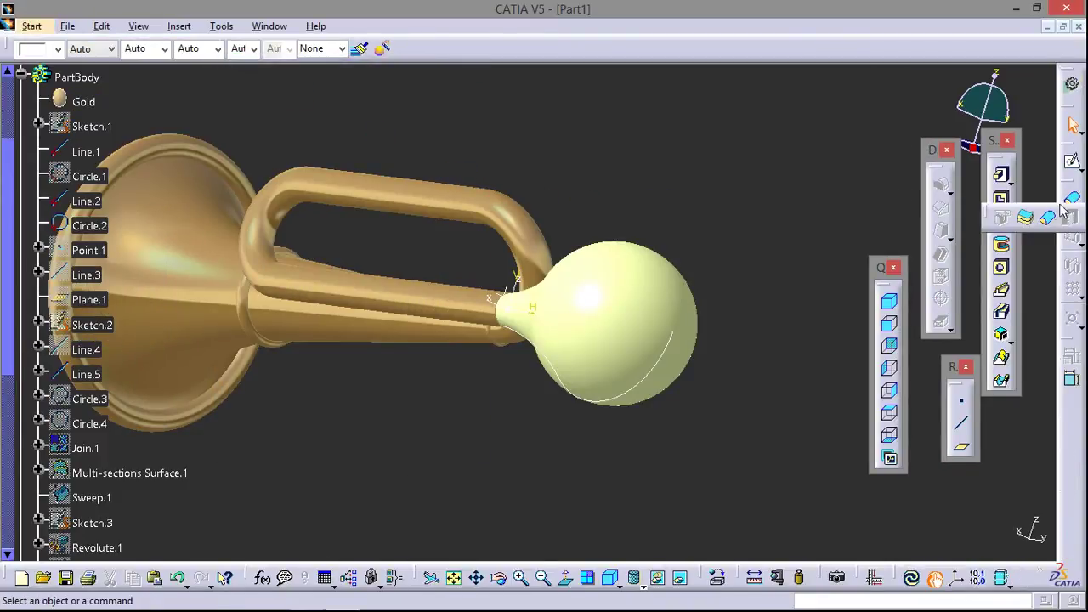
click(1037, 218)
click(625, 319)
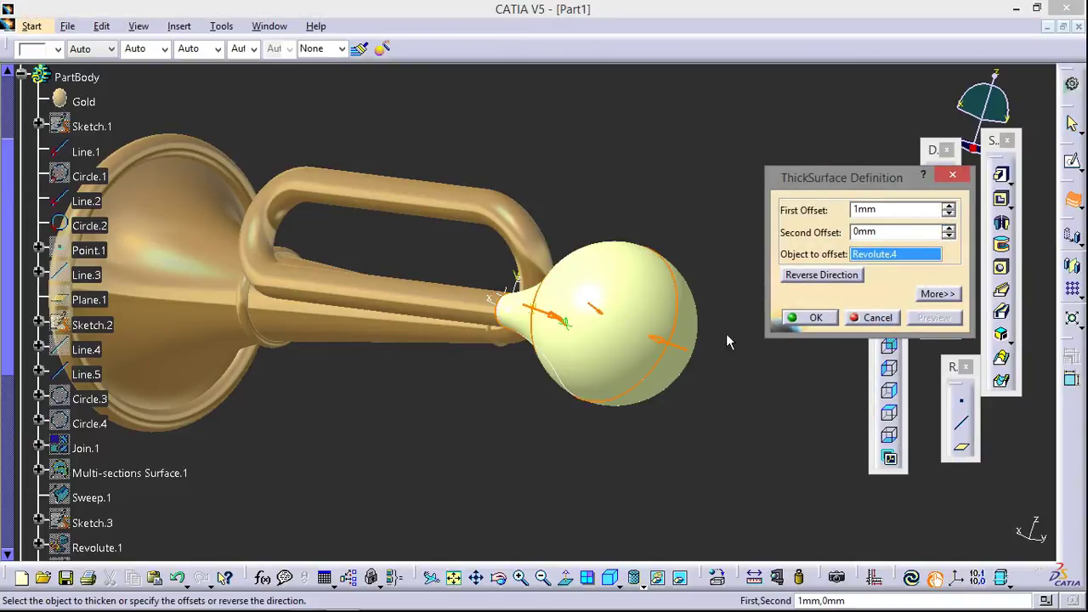
click(797, 320)
click(223, 27)
mouse_move(255, 154)
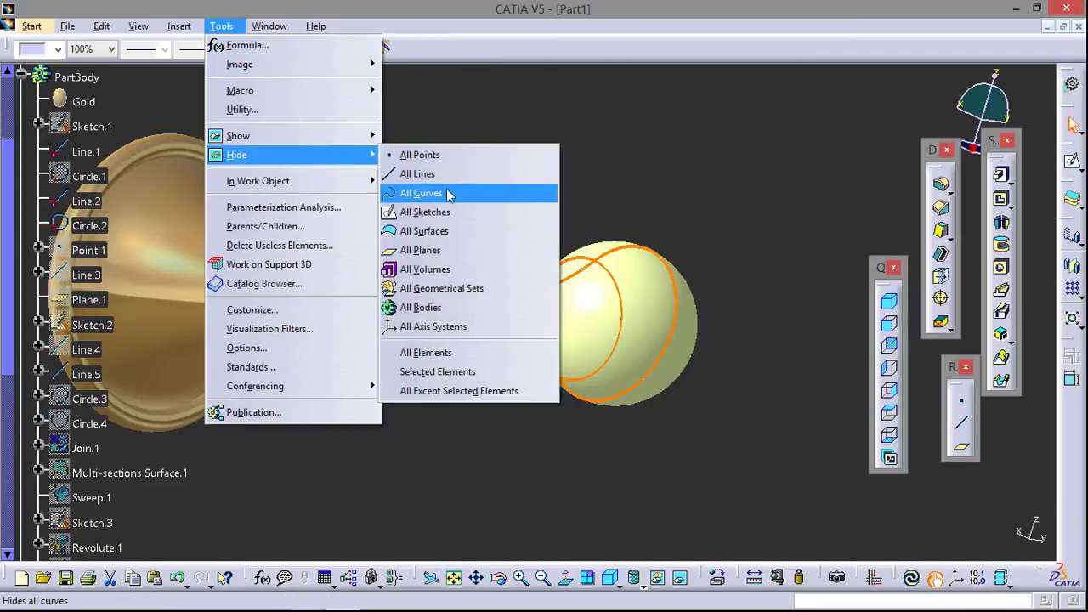
Hide all curves in the model and hide the bulb's sketch
click(447, 230)
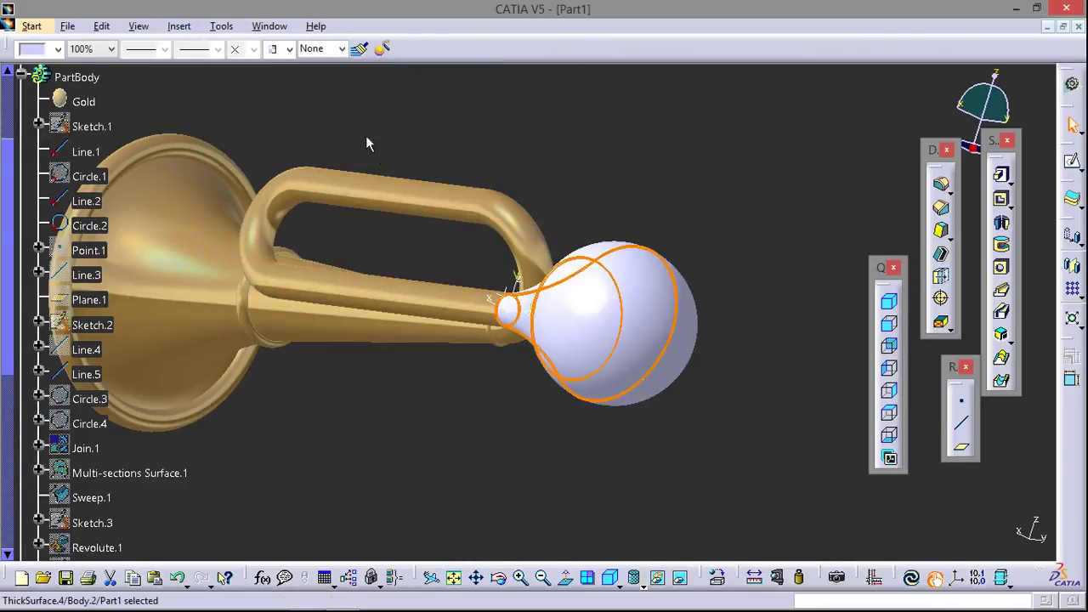
right_click(521, 281)
click(563, 347)
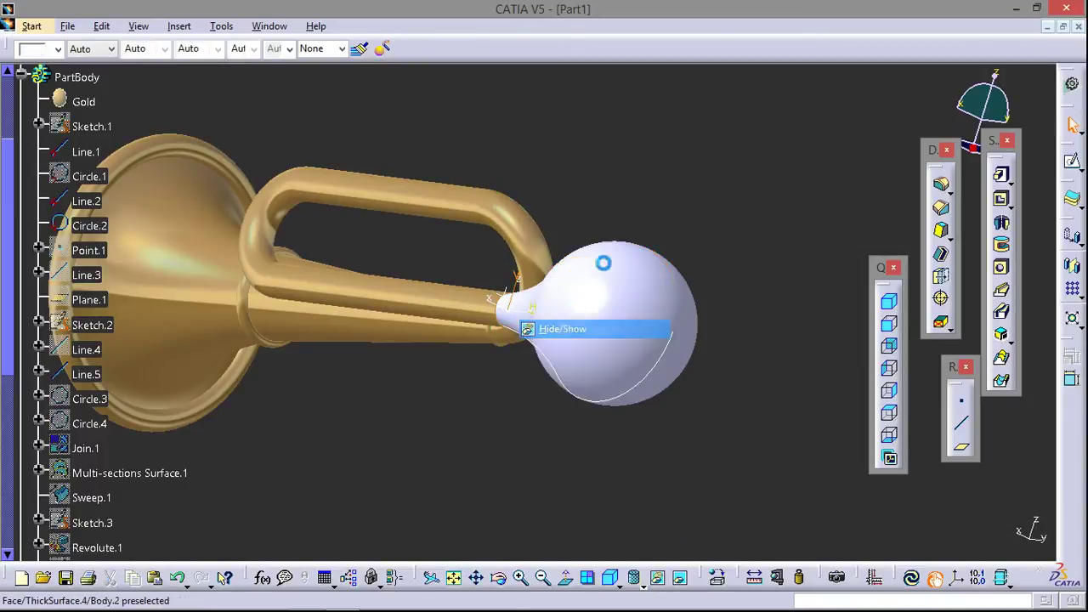
right_click(524, 289)
click(558, 334)
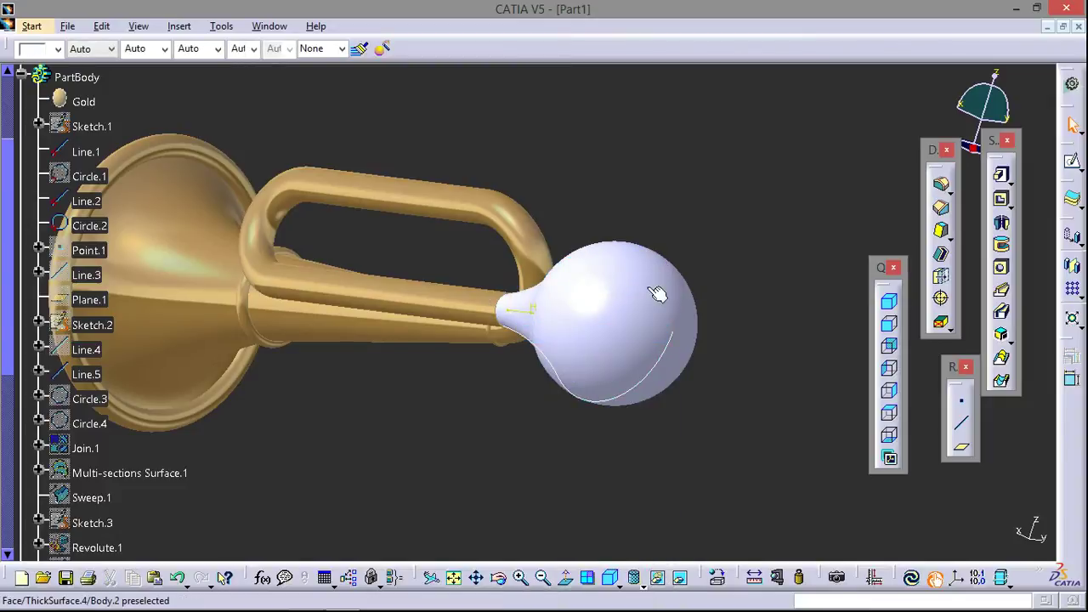
Hide the Sketch.7 profile line and the remaining dashed sketch lines
right_click(509, 316)
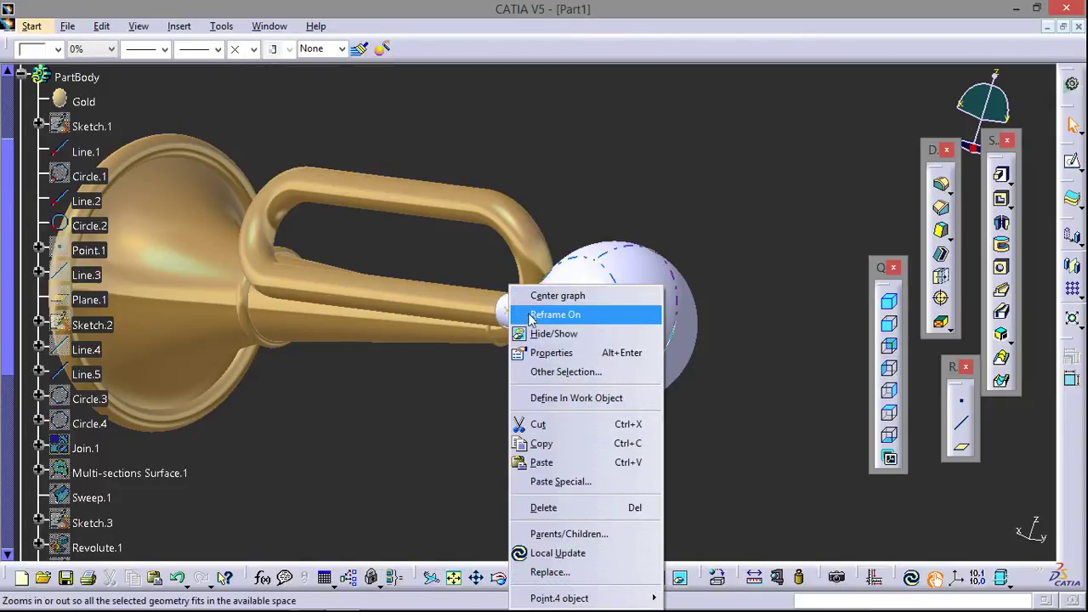
key(Escape)
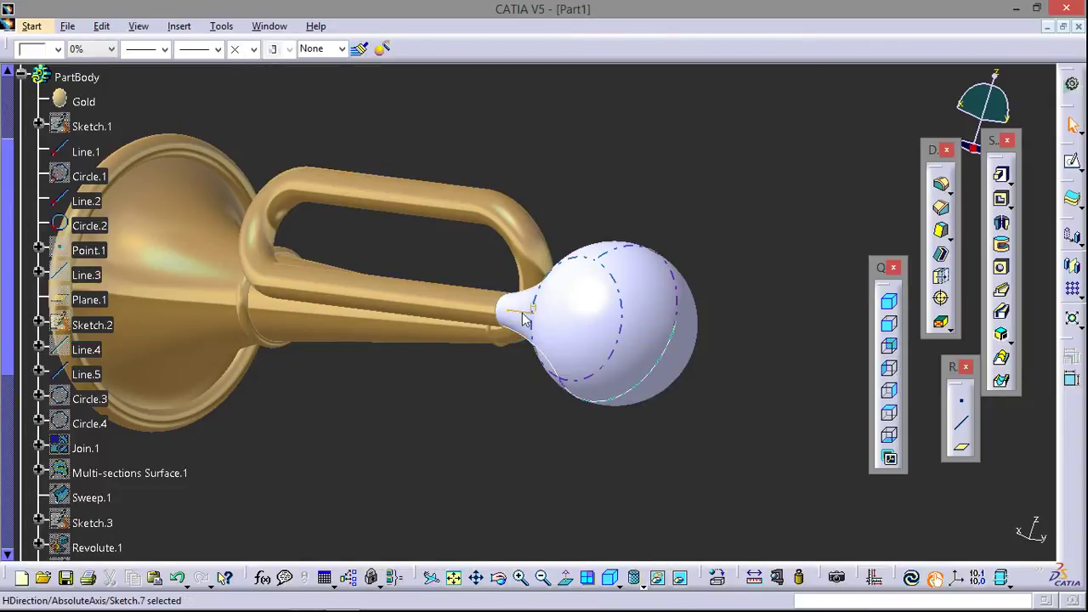
right_click(524, 318)
click(553, 334)
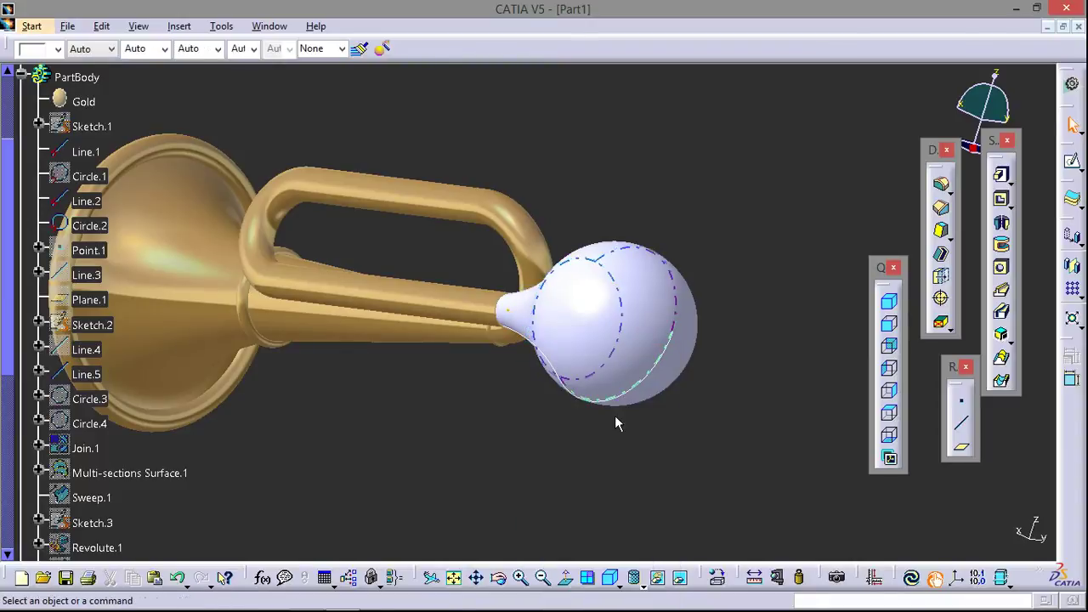
right_click(627, 402)
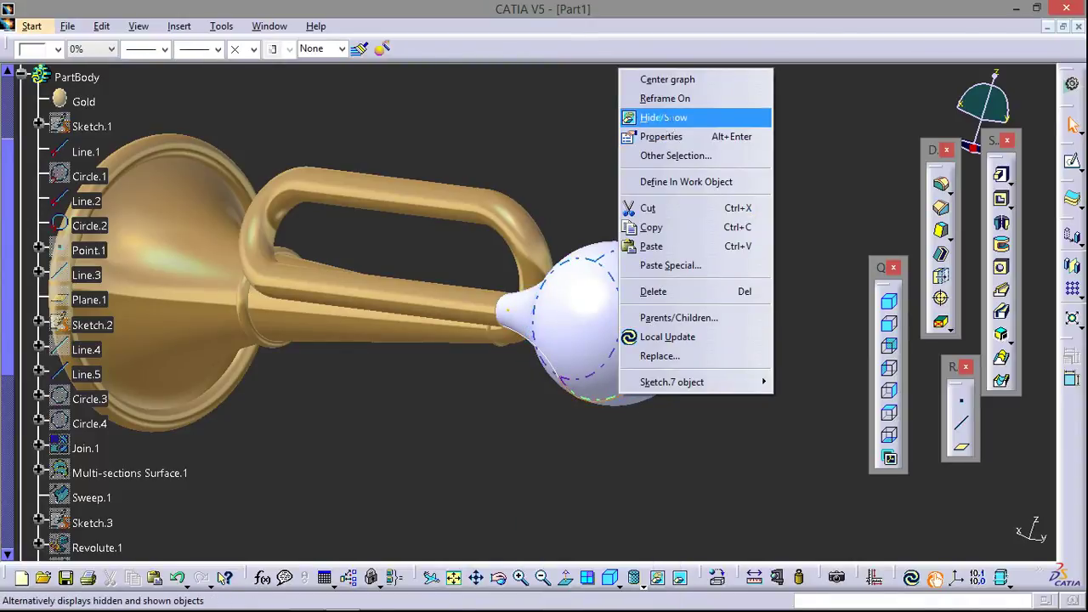
click(672, 118)
mouse_move(515, 425)
middle_down()
mouse_move(661, 367)
mouse_move(675, 455)
mouse_move(238, 221)
mouse_move(457, 138)
mouse_move(627, 236)
mouse_move(658, 134)
mouse_move(673, 230)
mouse_move(658, 188)
mouse_move(286, 298)
mouse_move(513, 346)
mouse_move(561, 329)
mouse_move(302, 372)
middle_up()
scroll(186, 379, down, 5)
Apply the Rubber material from the Other category to Body.2
scroll(176, 405, down, 5)
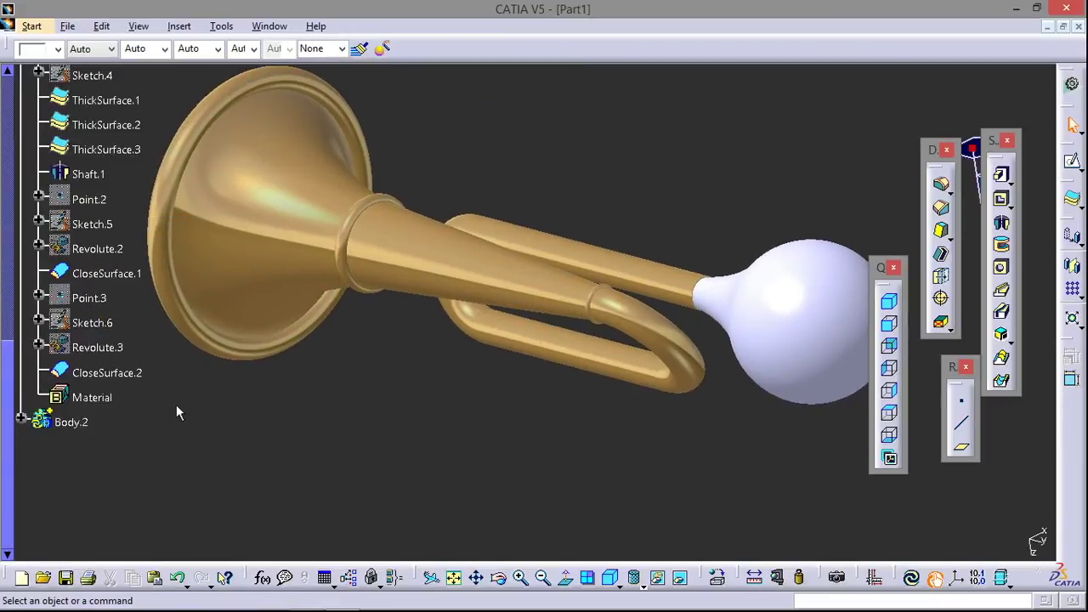
click(67, 175)
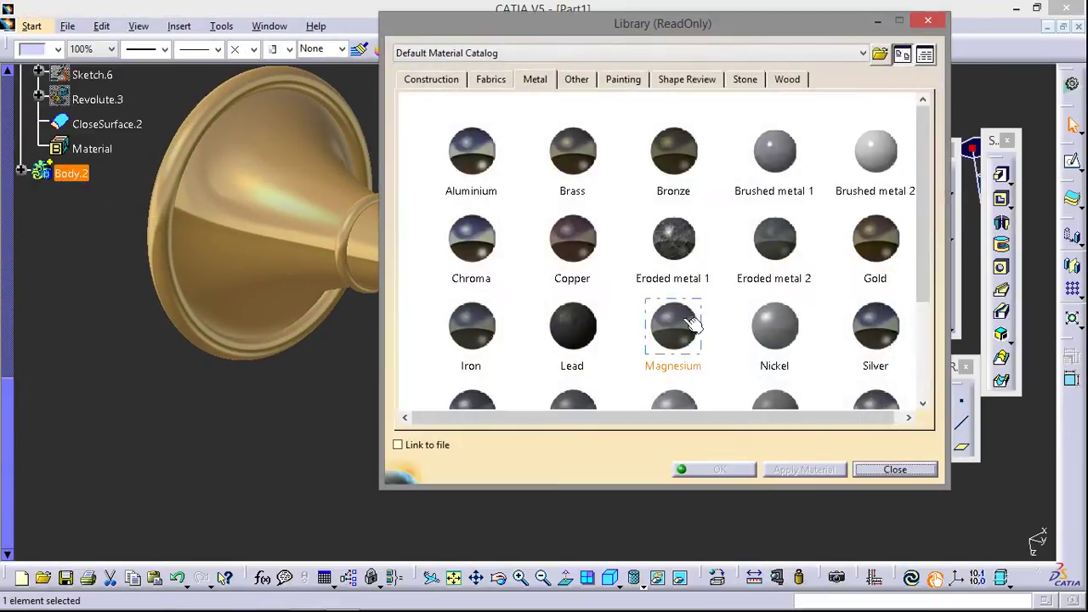
click(560, 78)
scroll(921, 213, down, 3)
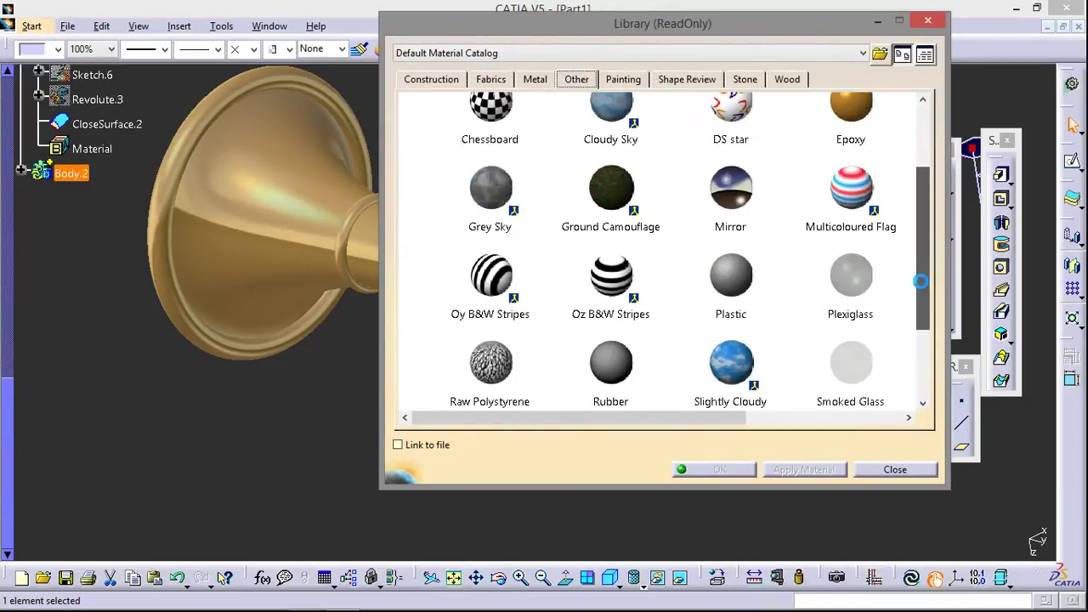
click(629, 361)
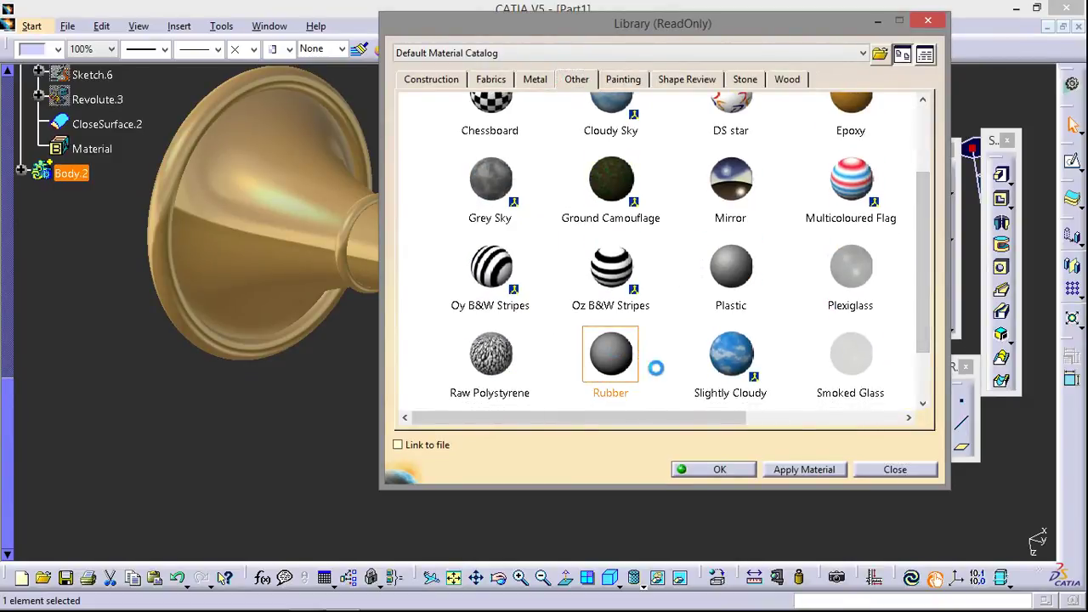
click(705, 473)
click(20, 173)
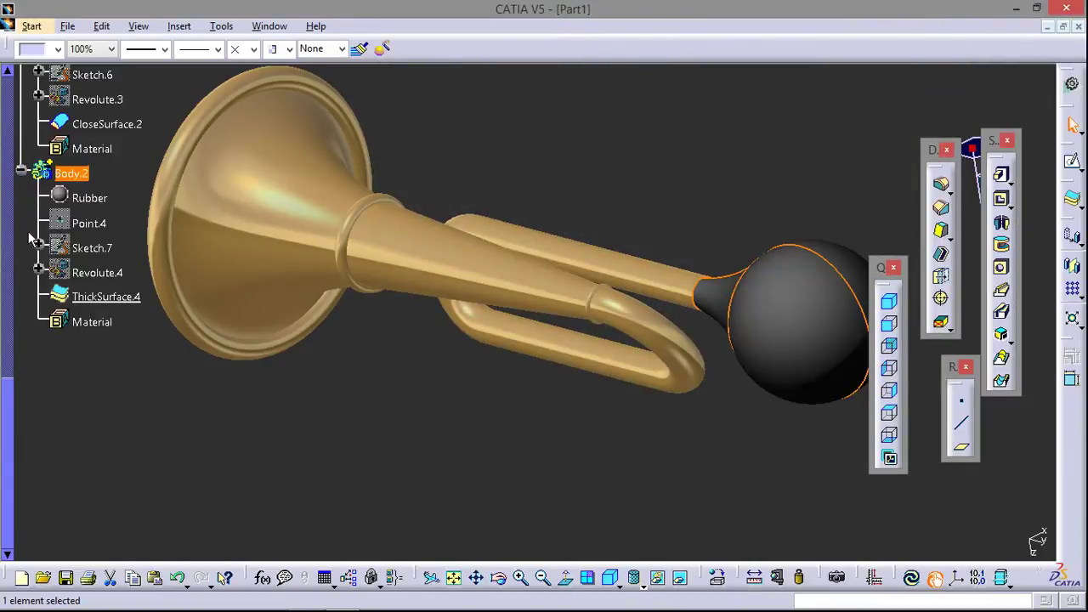
right_click(104, 199)
click(136, 267)
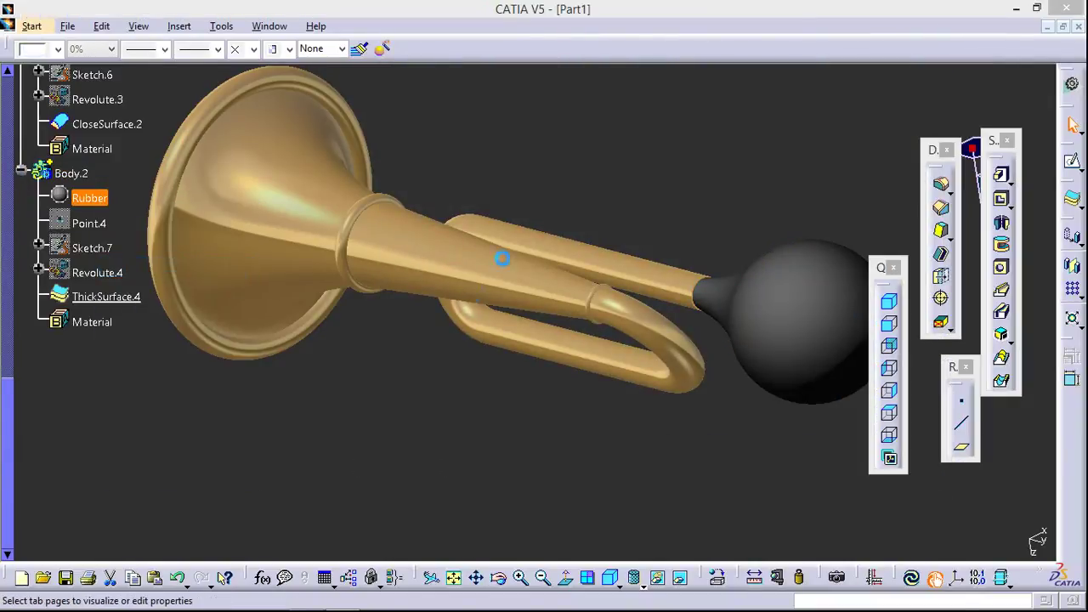
Give the Rubber material a red ambient colour, ambient 0.78 and roughness 0.79
click(451, 280)
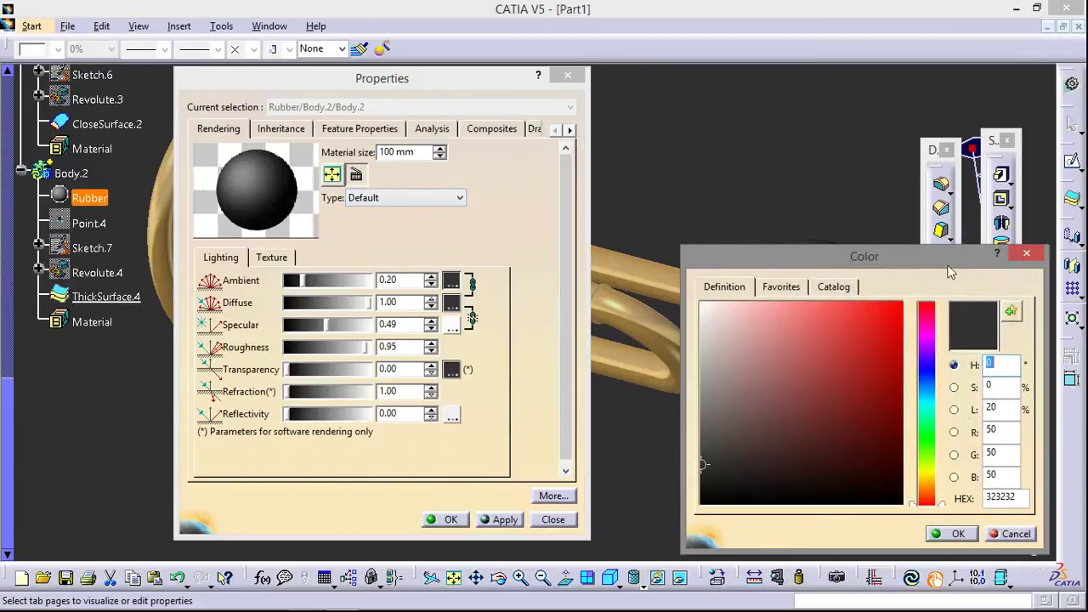
click(885, 309)
click(958, 534)
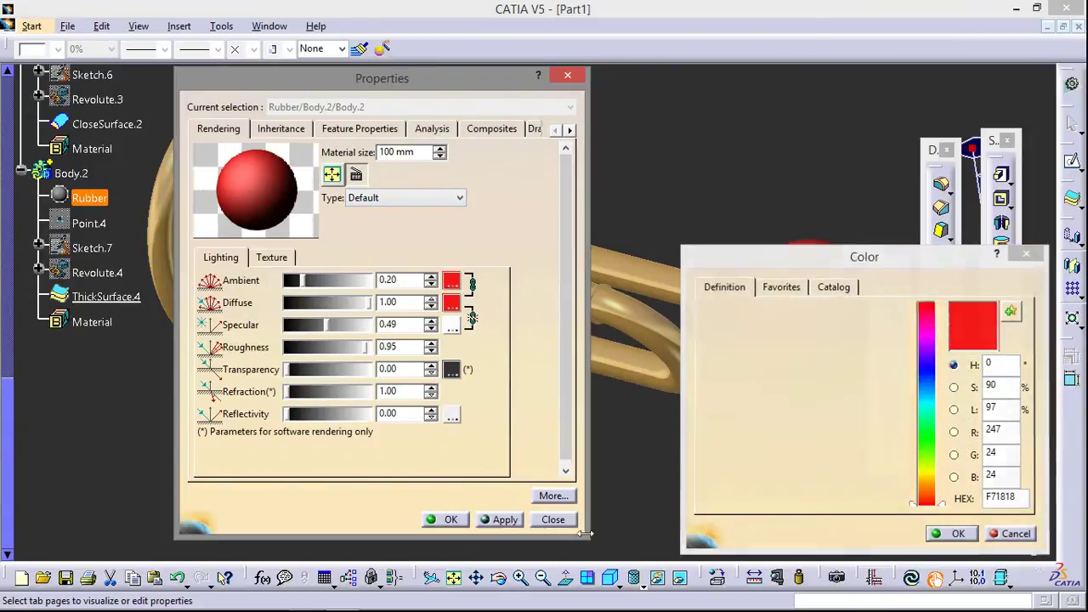
mouse_move(313, 283)
mouse_down()
mouse_move(351, 281)
mouse_move(322, 307)
mouse_up()
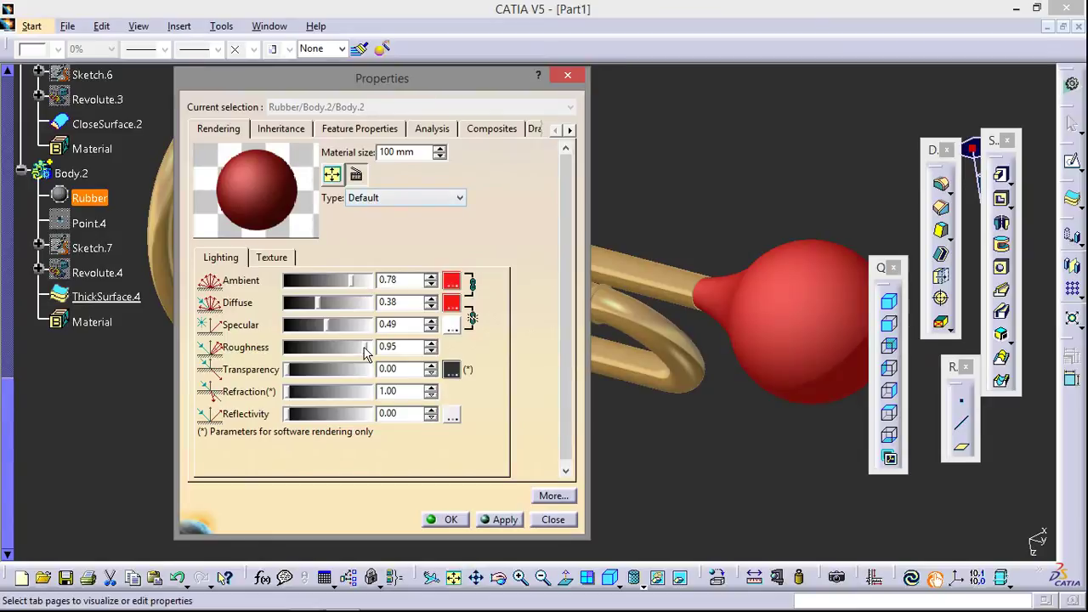
drag(364, 350, 348, 348)
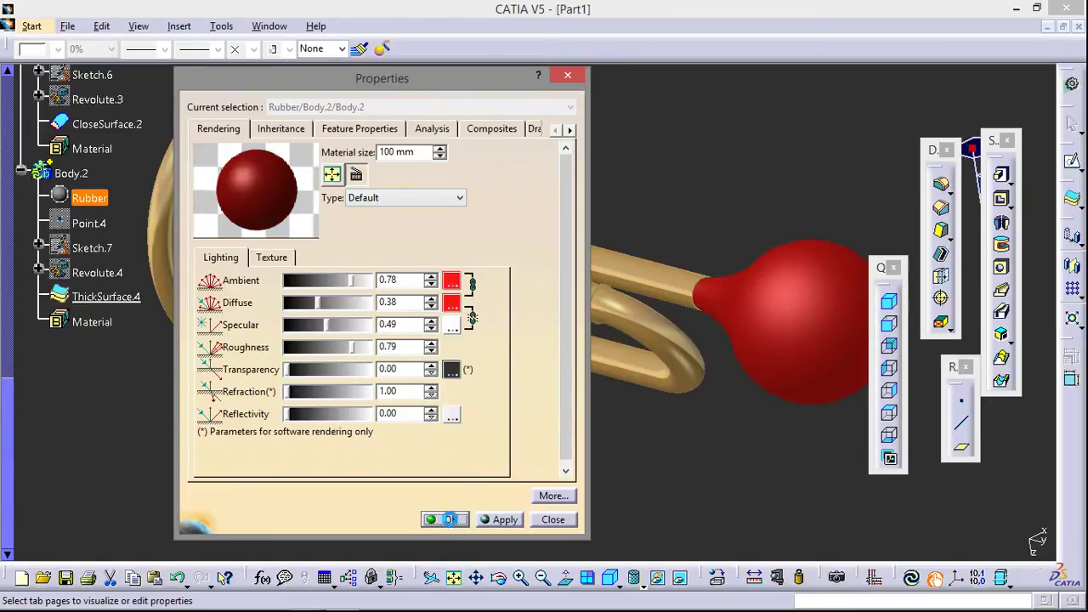
click(451, 520)
mouse_move(724, 161)
middle_down()
mouse_move(517, 272)
mouse_move(443, 123)
mouse_move(672, 311)
mouse_move(785, 204)
mouse_move(654, 204)
mouse_move(568, 356)
mouse_move(734, 379)
mouse_move(732, 393)
mouse_move(700, 401)
mouse_move(693, 369)
mouse_move(624, 364)
mouse_move(671, 311)
mouse_move(532, 389)
mouse_move(748, 505)
middle_up()
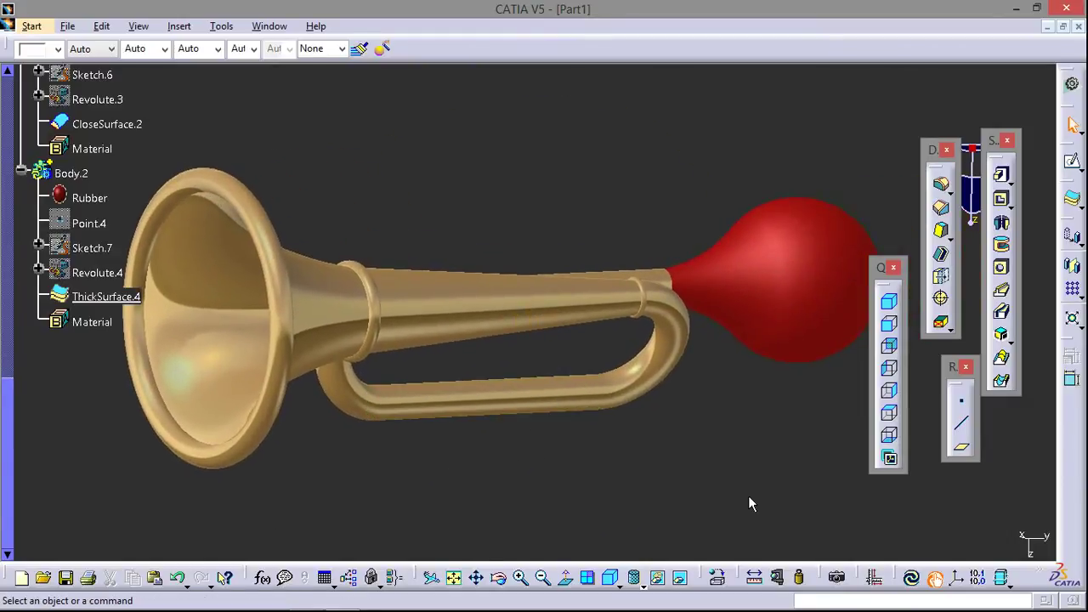